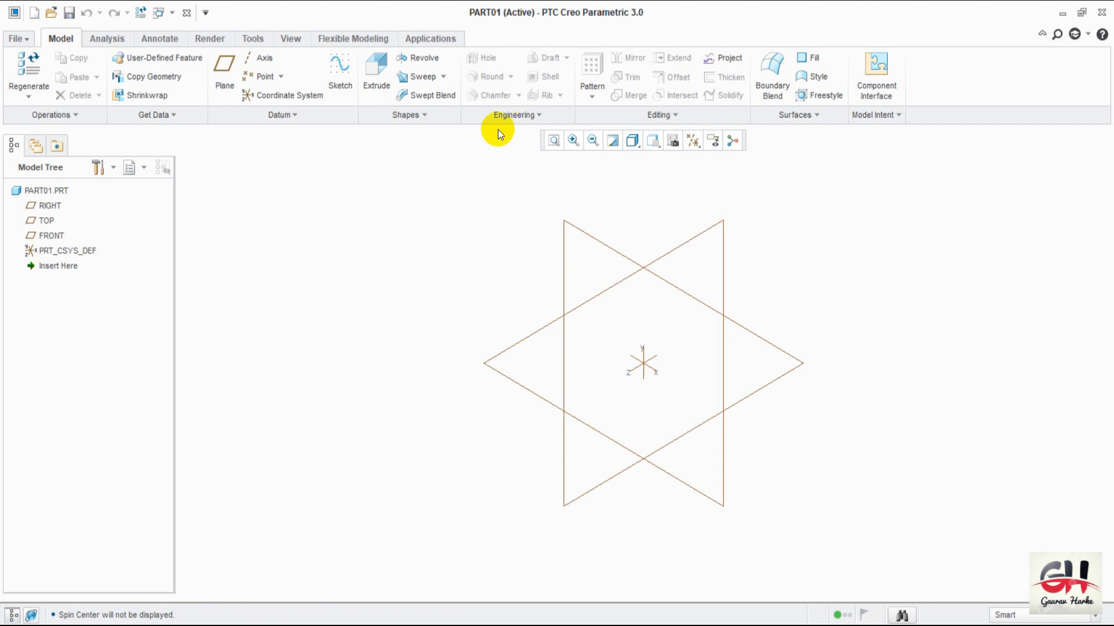
# - Start a sketch on the FRONT datum plane, using the RIGHT plane as the right-facing orientation reference
pyautogui.moveTo(500, 273); pyautogui.dragTo(561, 265, button='middle')
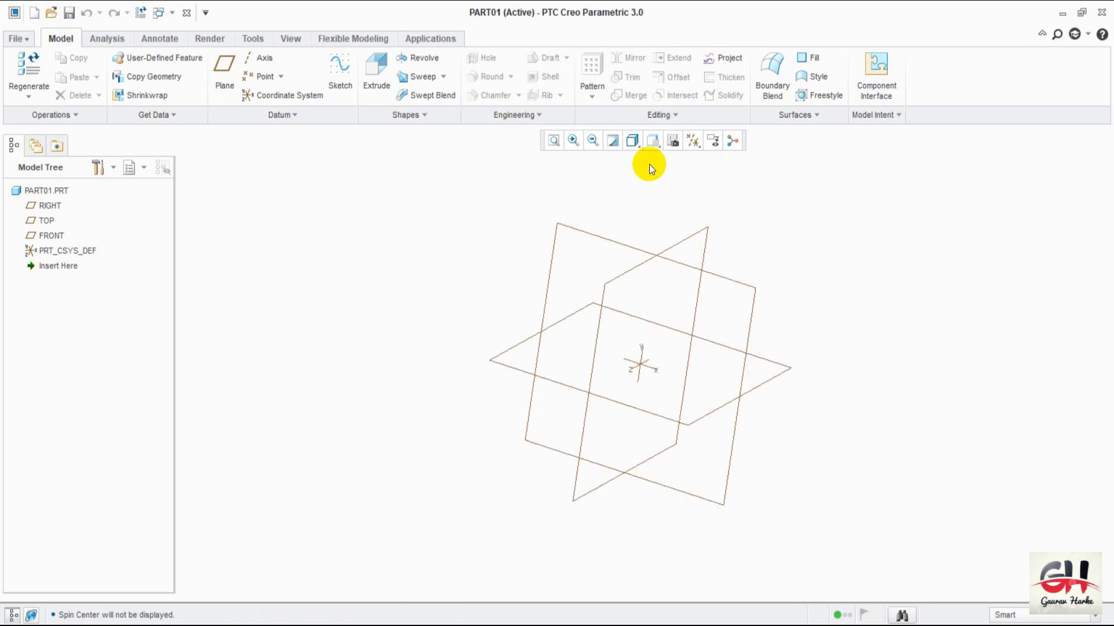
pyautogui.click(339, 65)
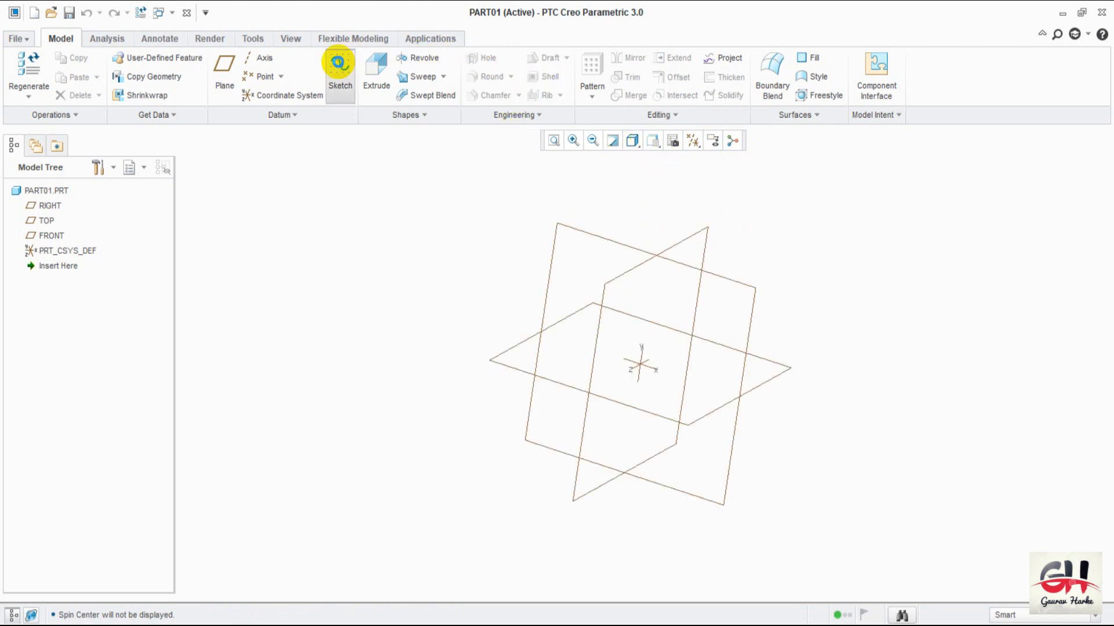
pyautogui.click(599, 236)
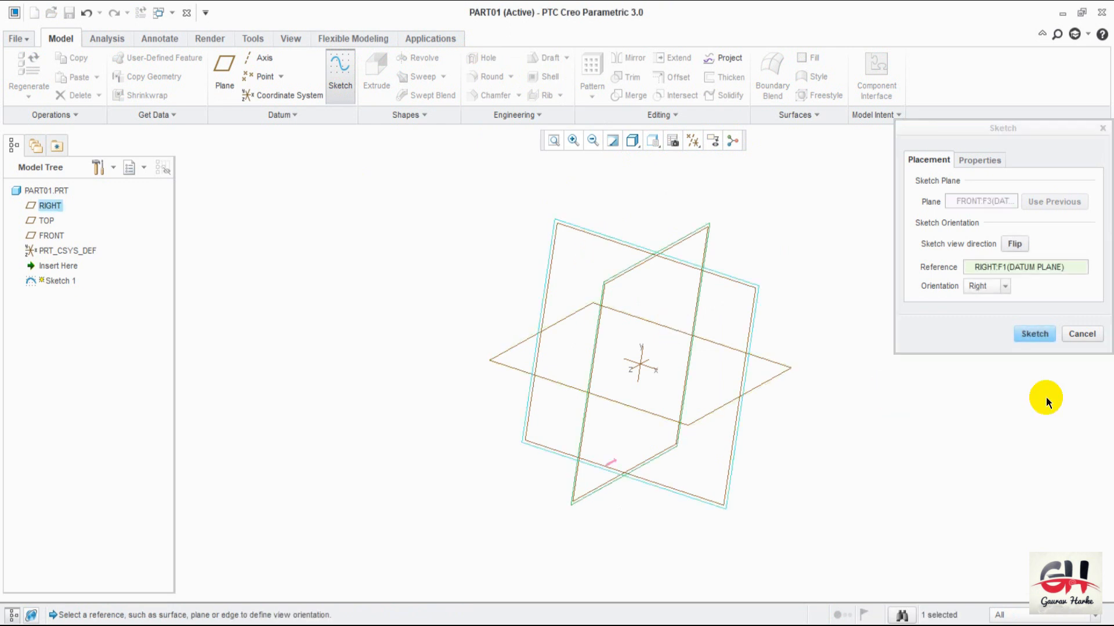
pyautogui.click(1034, 334)
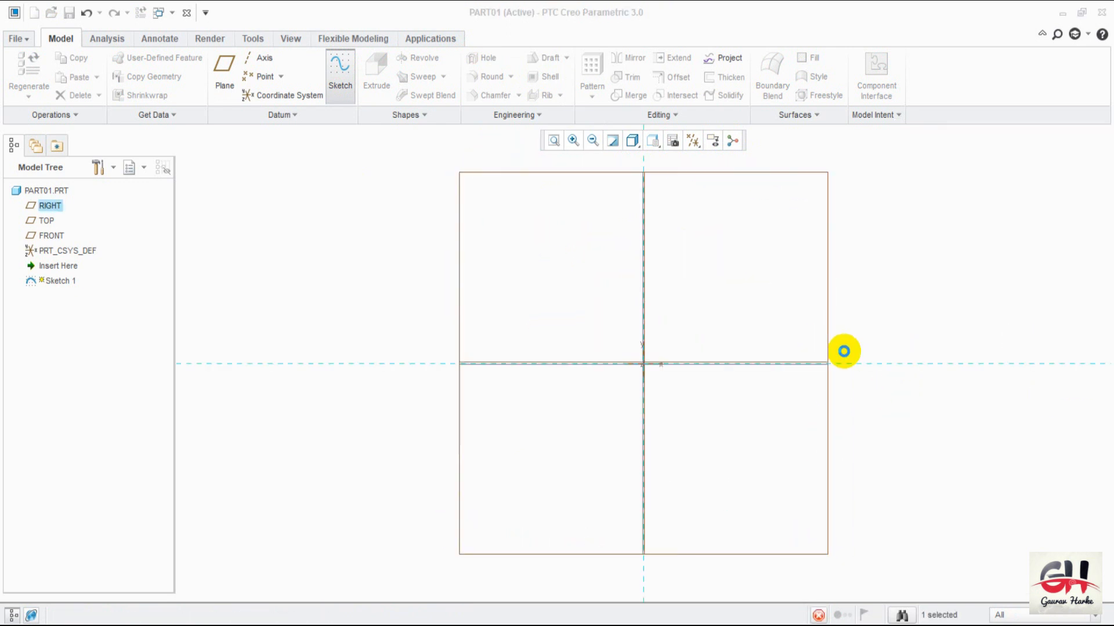
# - Draw a circle centred on the origin and set its diameter to 98
pyautogui.click(310, 96)
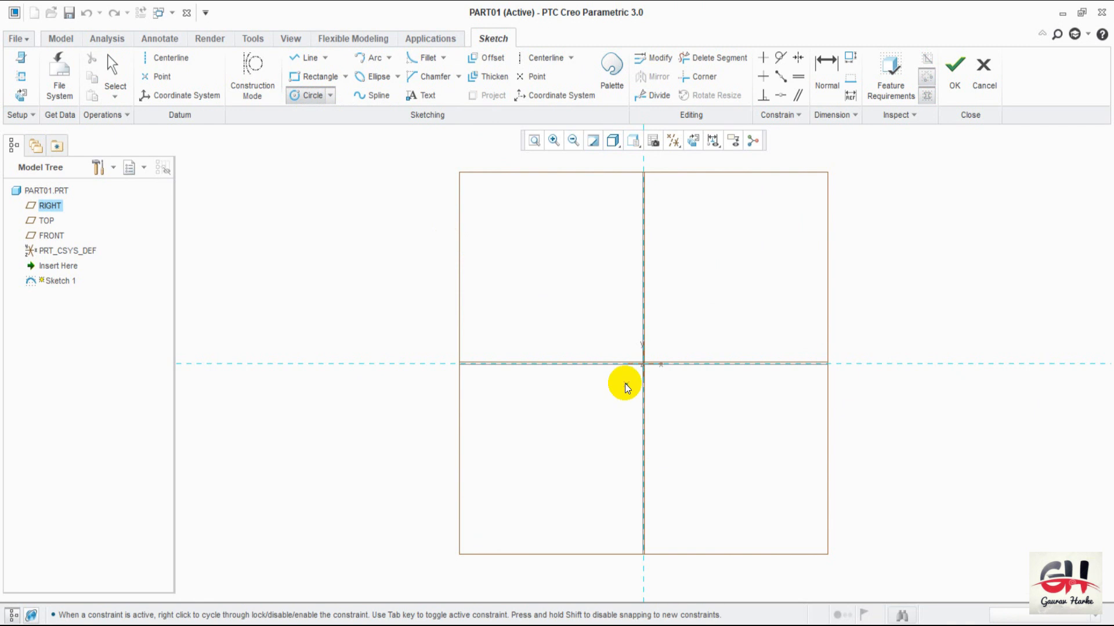
pyautogui.click(643, 364)
pyautogui.click(784, 446)
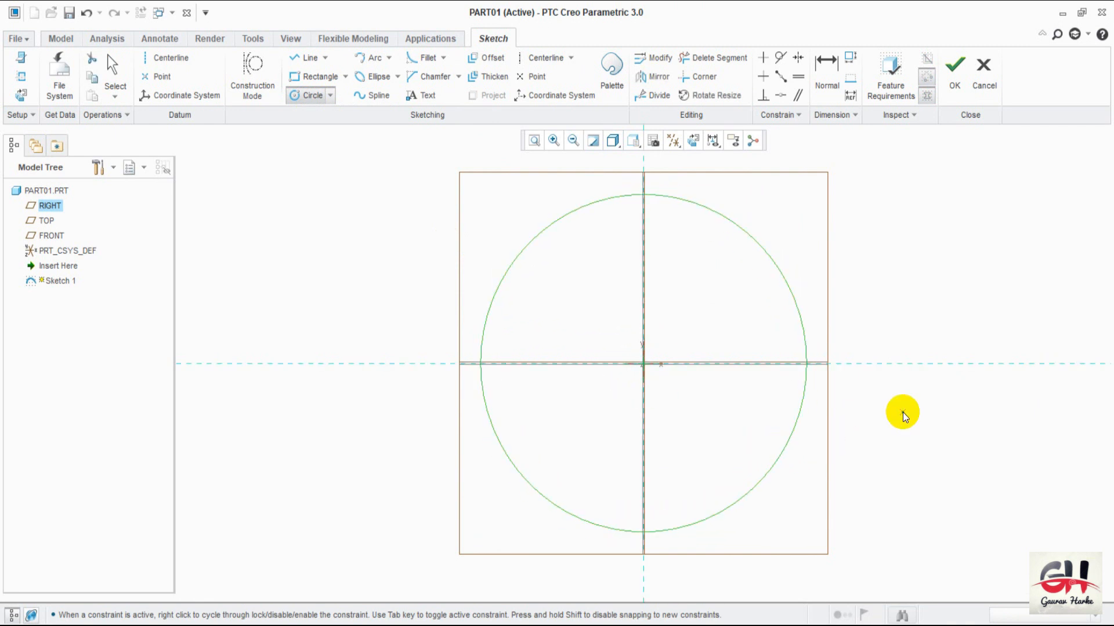
pyautogui.middleClick(901, 413)
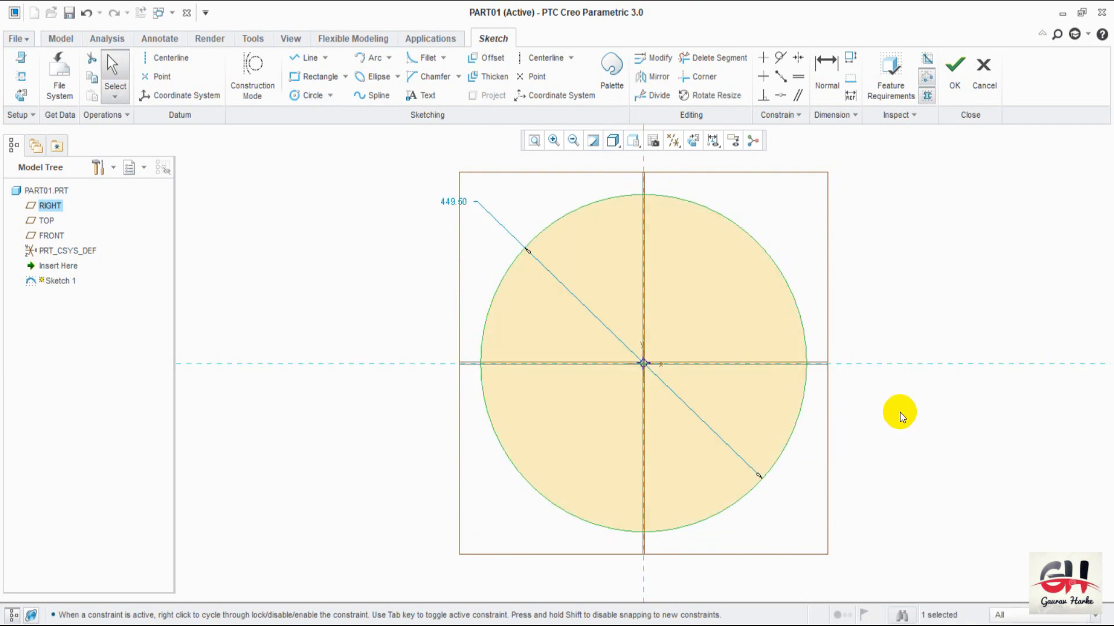
pyautogui.doubleClick(452, 203)
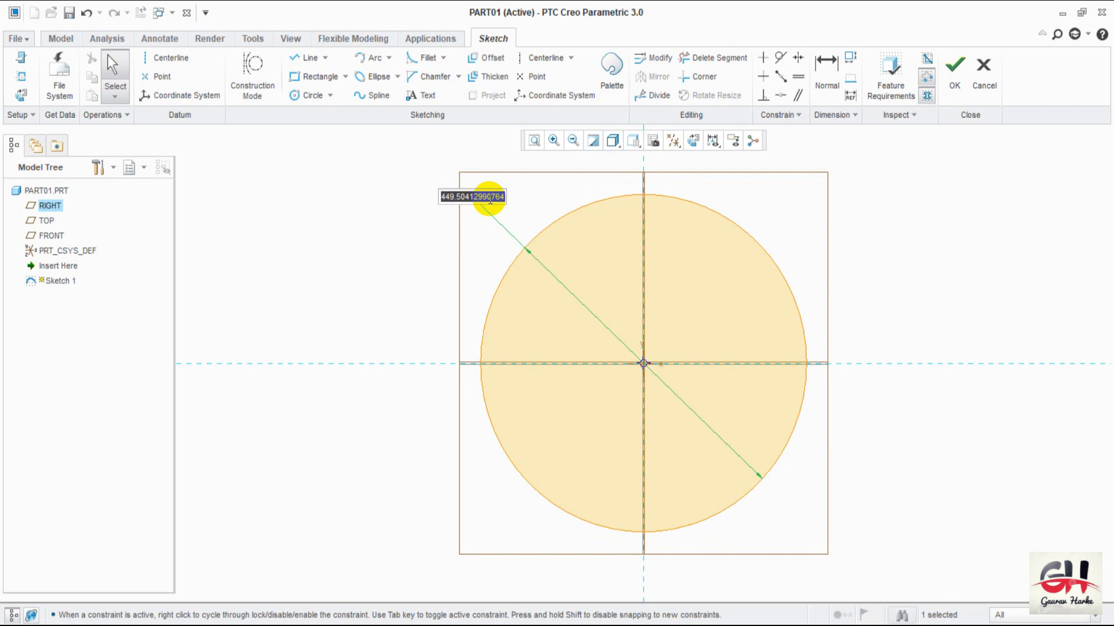
pyautogui.write('98')
pyautogui.press('Return')
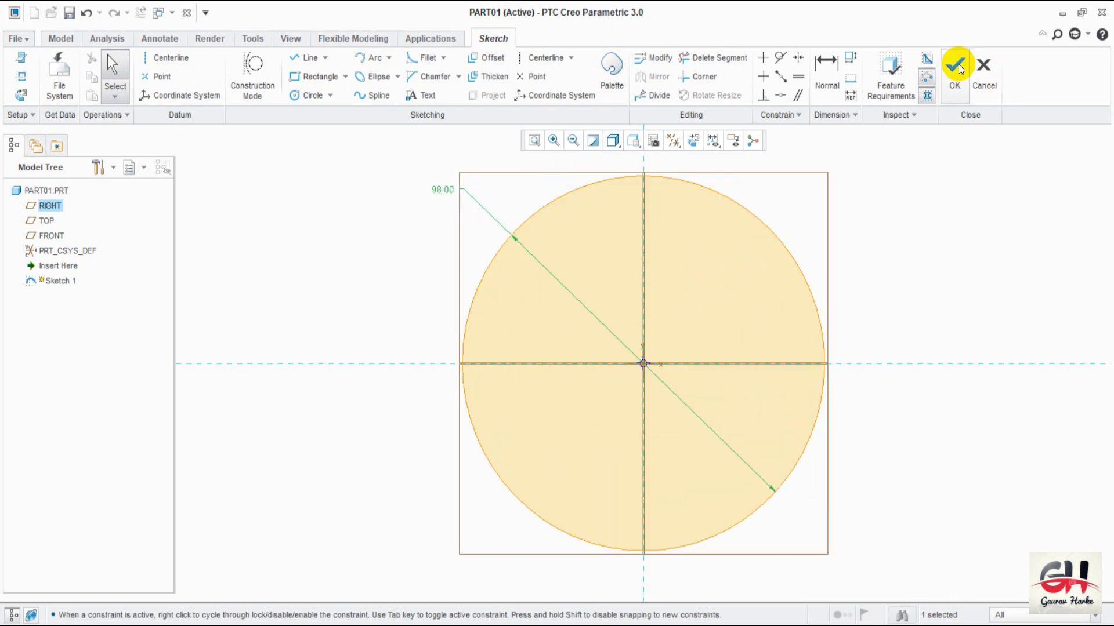
pyautogui.click(952, 246)
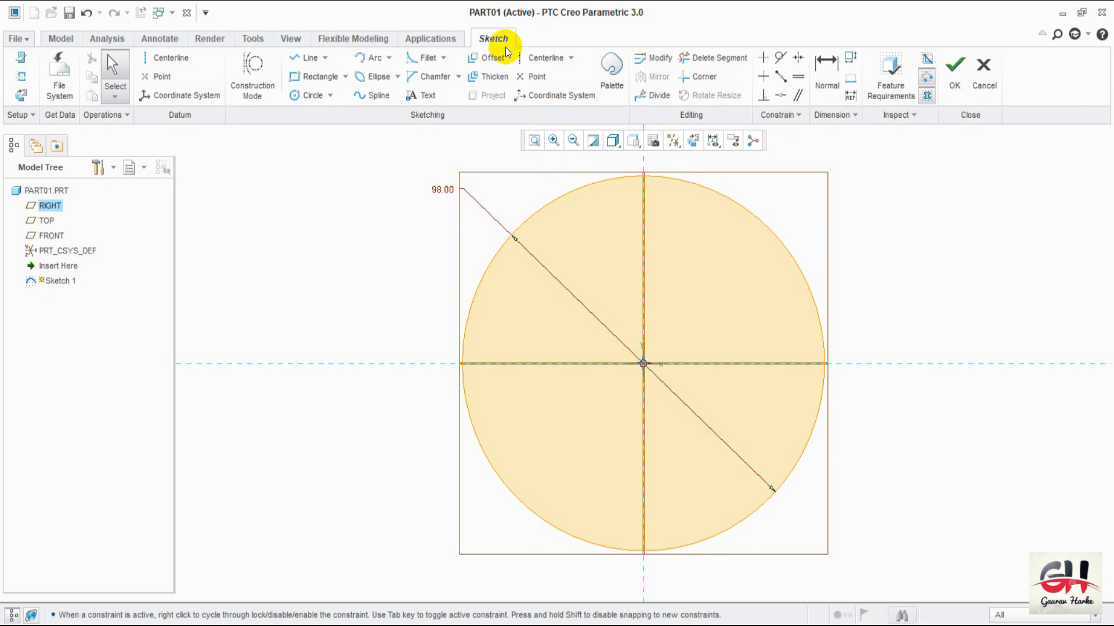
pyautogui.click(308, 97)
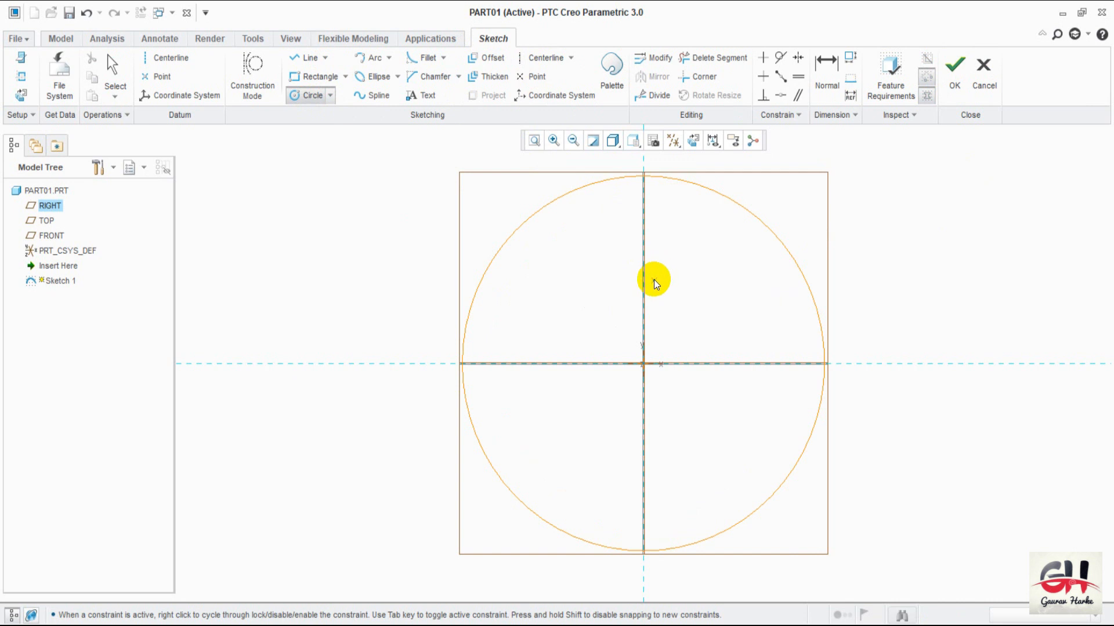
pyautogui.click(644, 365)
pyautogui.click(736, 271)
pyautogui.middleClick(754, 267)
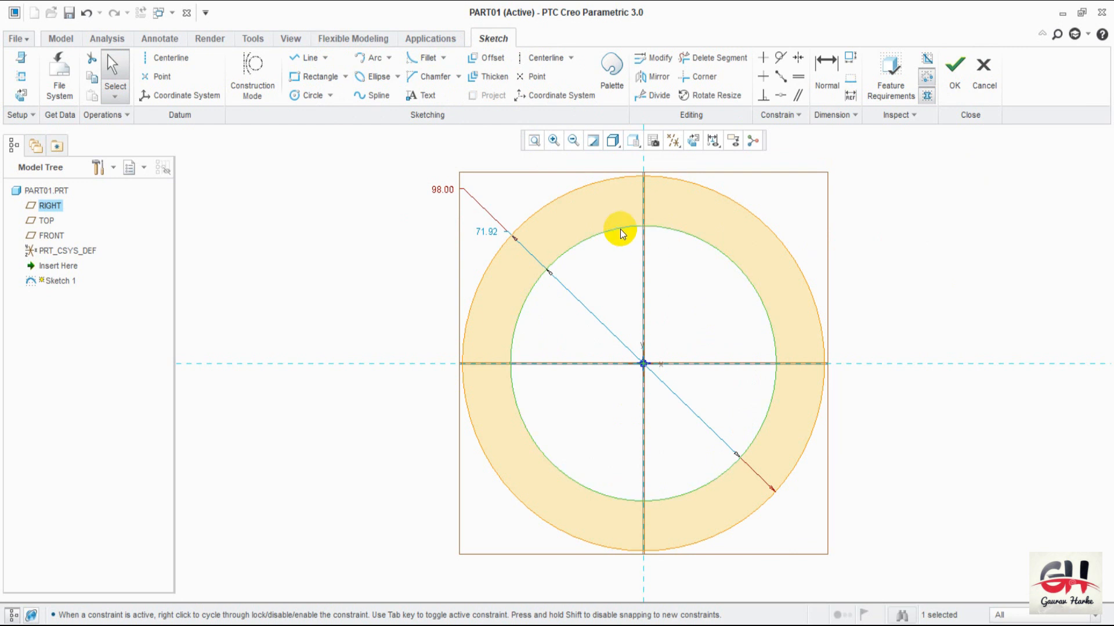
pyautogui.press('Delete')
# - Finish the sketch and extrude the circle to a depth of 15 as a solid disc
pyautogui.click(955, 72)
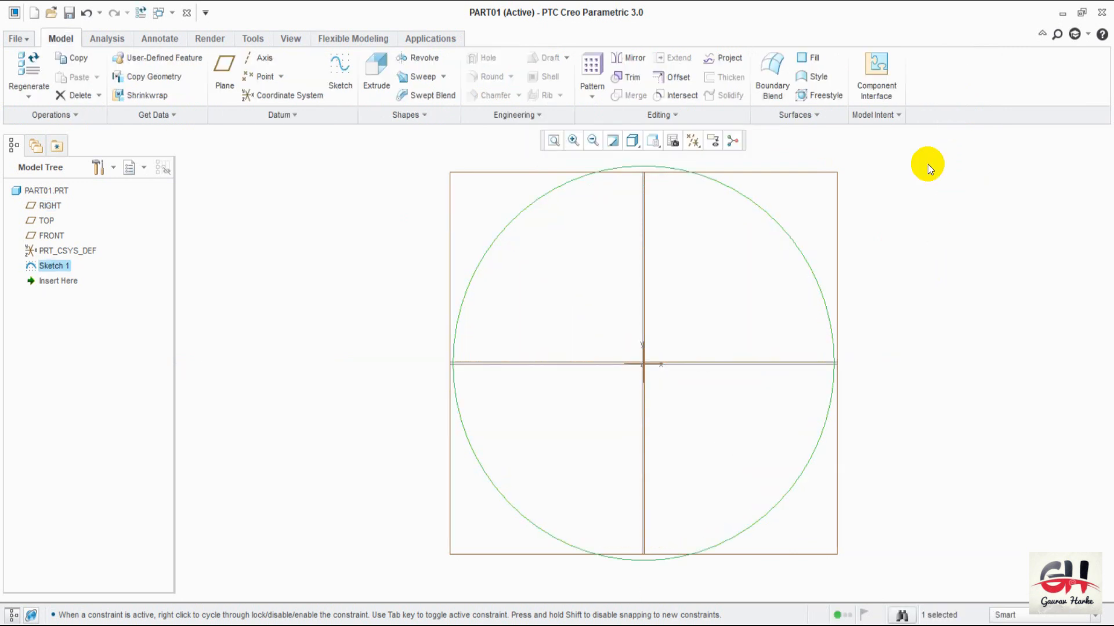
pyautogui.moveTo(899, 278)
pyautogui.keyDown('ctrl'); pyautogui.mouseDown(button='middle')
pyautogui.moveTo(861, 321)
pyautogui.moveTo(894, 260)
pyautogui.moveTo(827, 323)
pyautogui.moveTo(758, 246)
pyautogui.moveTo(746, 290)
pyautogui.moveTo(757, 293)
pyautogui.mouseUp(button='middle'); pyautogui.keyUp('ctrl')
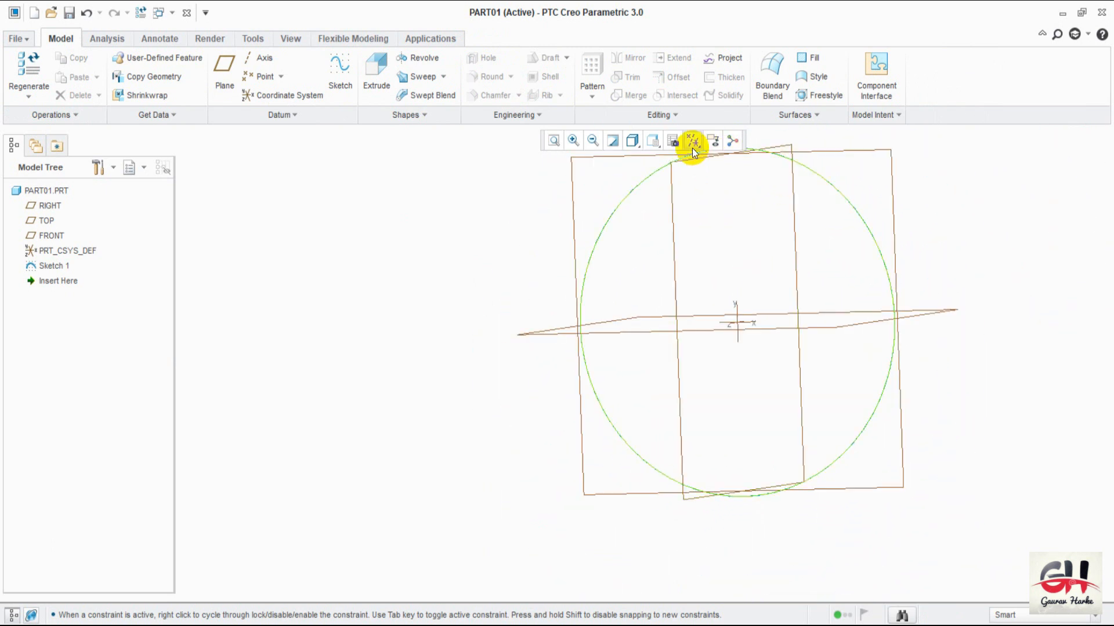
pyautogui.click(653, 140)
pyautogui.click(676, 172)
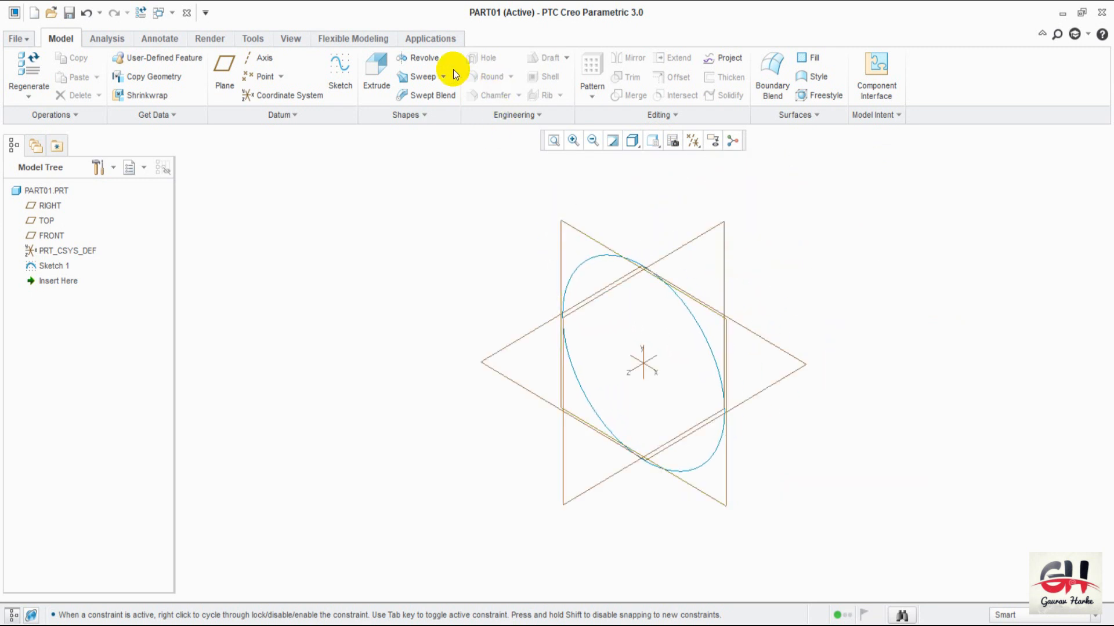
pyautogui.click(364, 77)
pyautogui.click(590, 260)
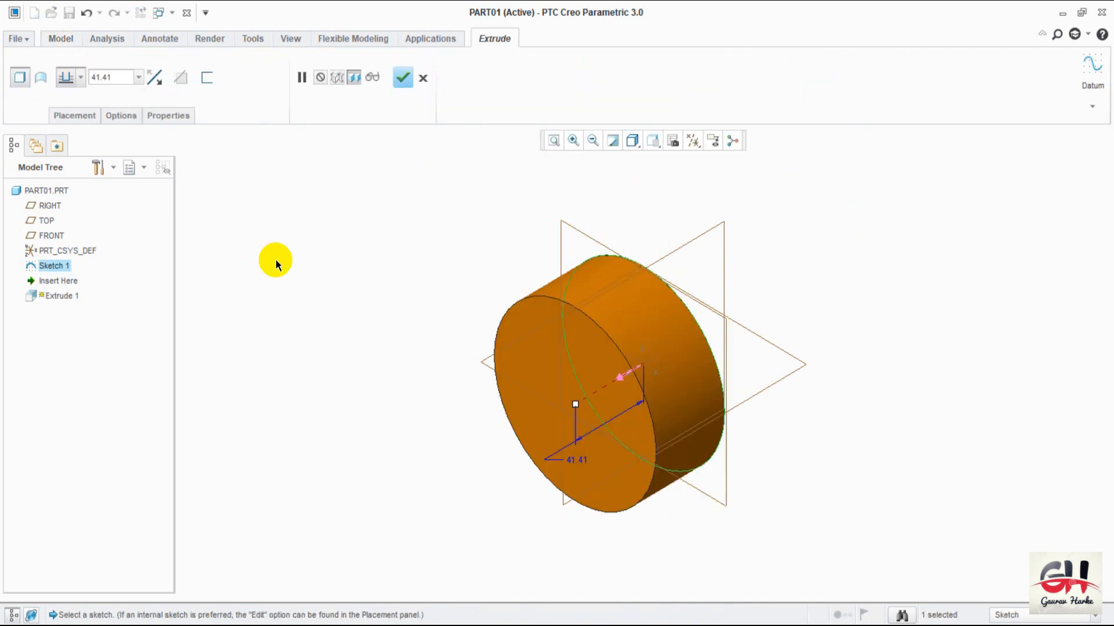
pyautogui.click(130, 77)
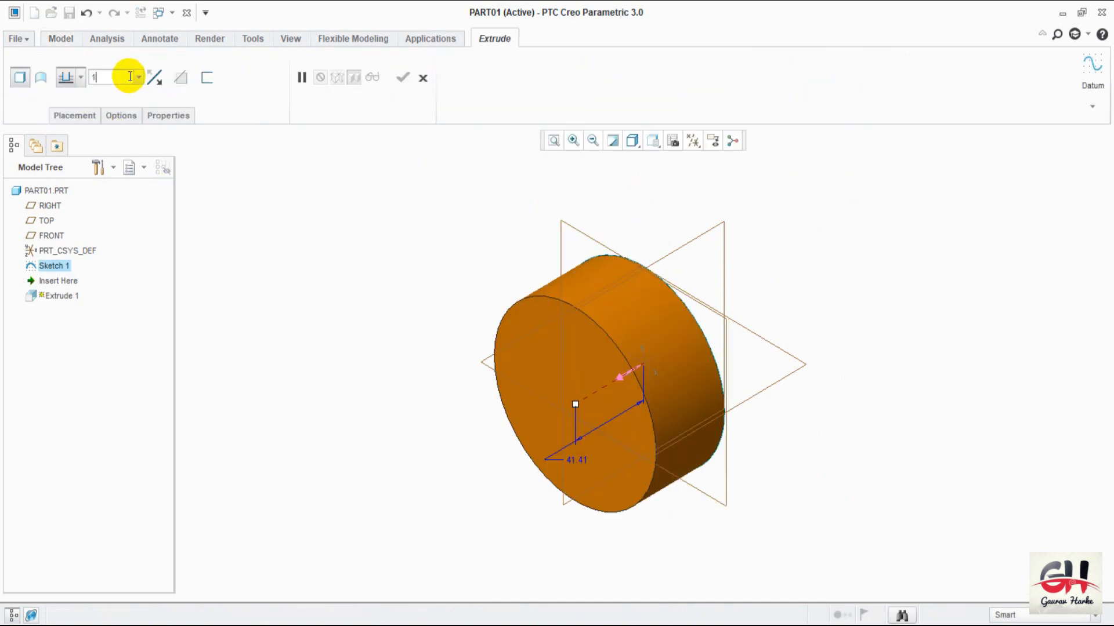
pyautogui.write('15')
pyautogui.press('Return')
pyautogui.press('Escape')
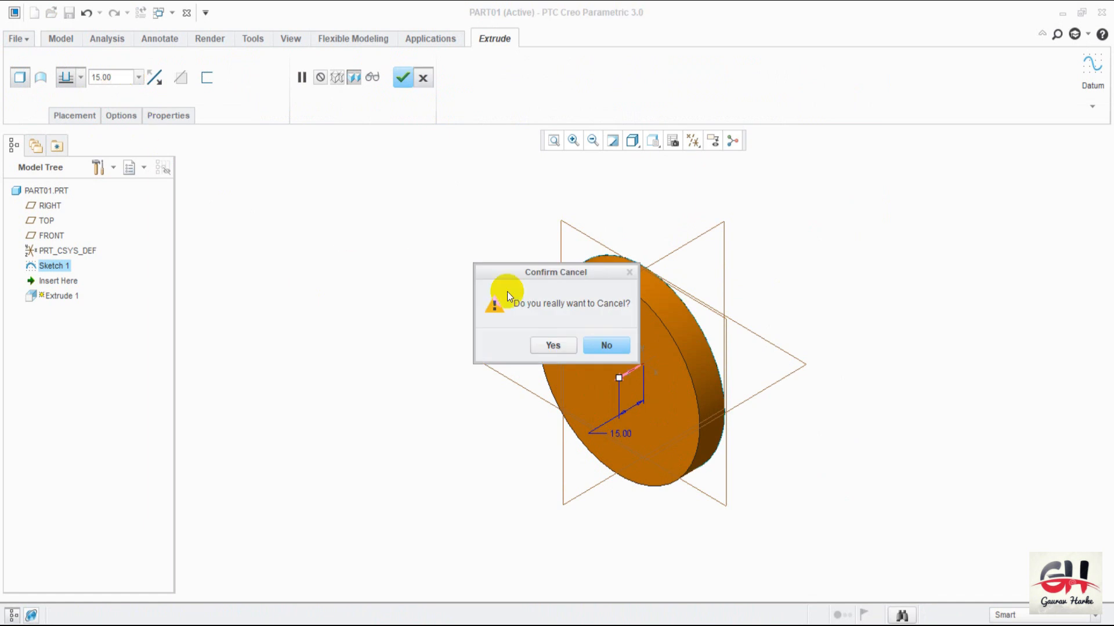
pyautogui.click(604, 347)
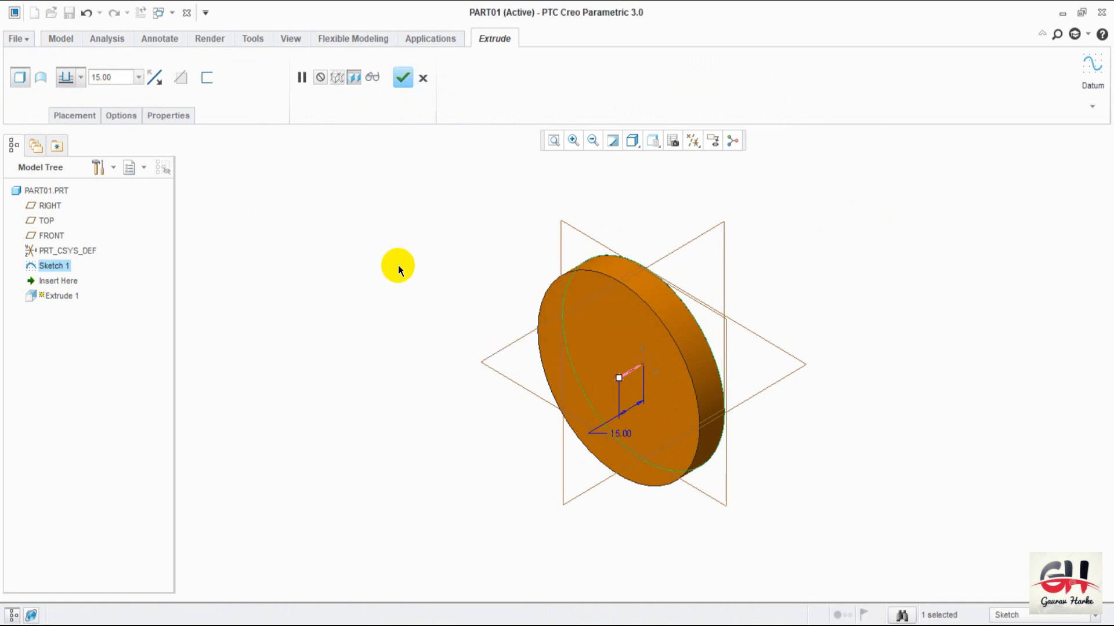
pyautogui.click(402, 77)
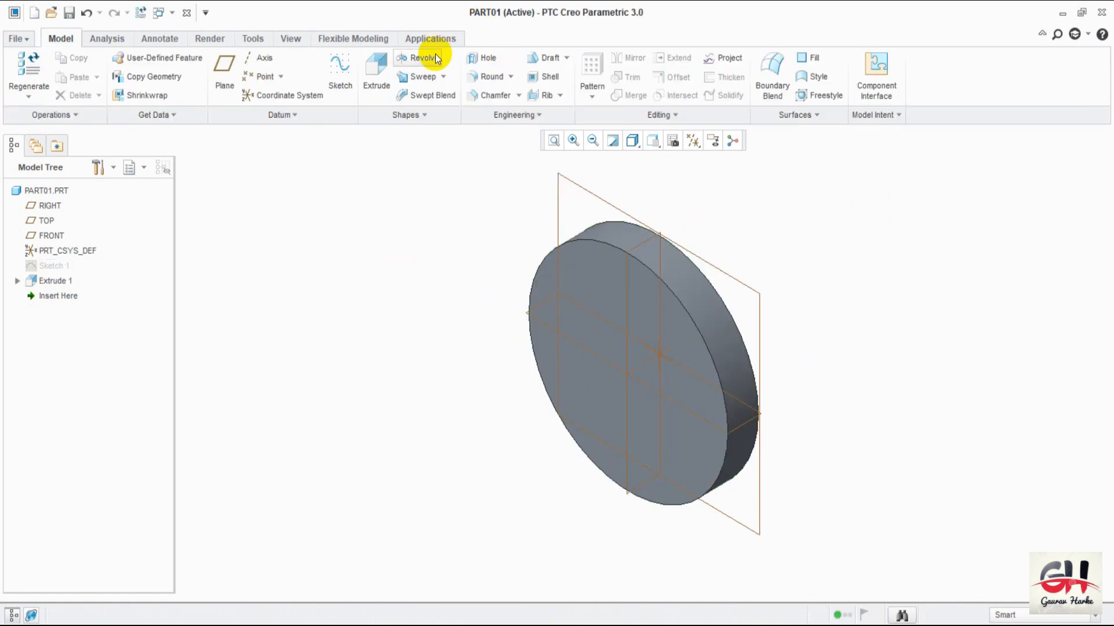
# - Start a new sketch on the front face of the disc, with the RIGHT plane as reference
pyautogui.click(336, 71)
pyautogui.click(574, 273)
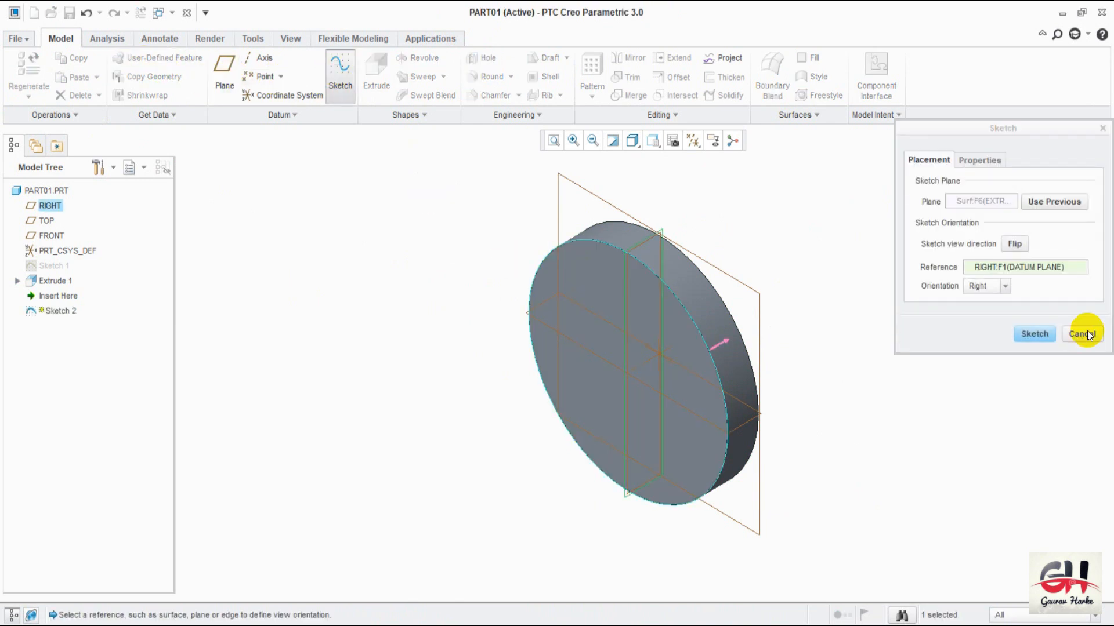
pyautogui.click(1036, 333)
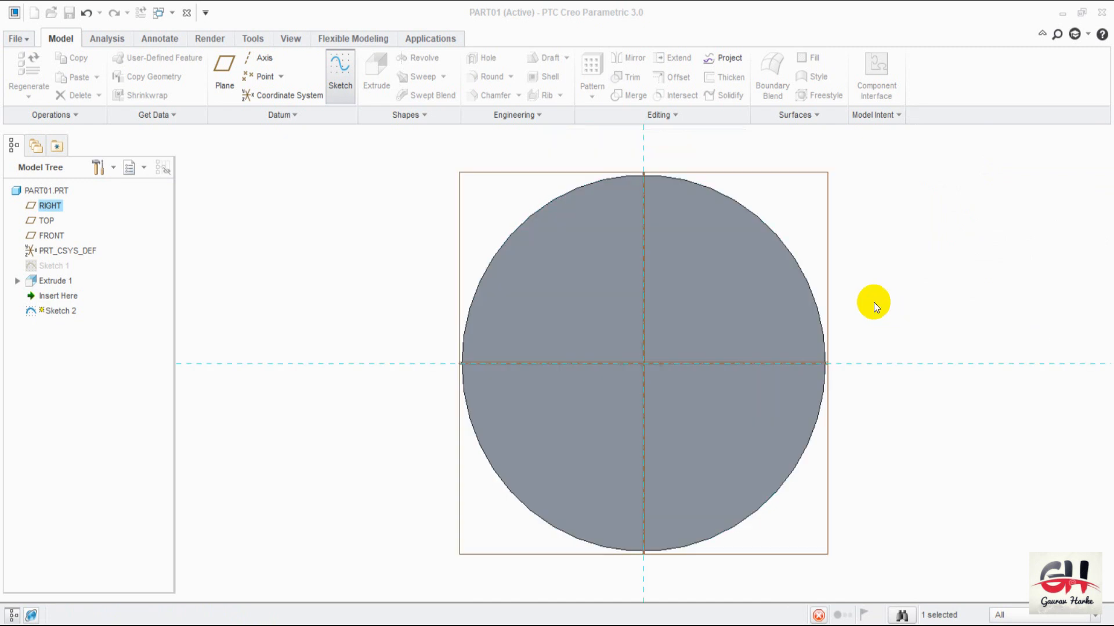
# - Draw a circle centred on the disc face, set its diameter to 50 and finish the sketch
pyautogui.click(305, 95)
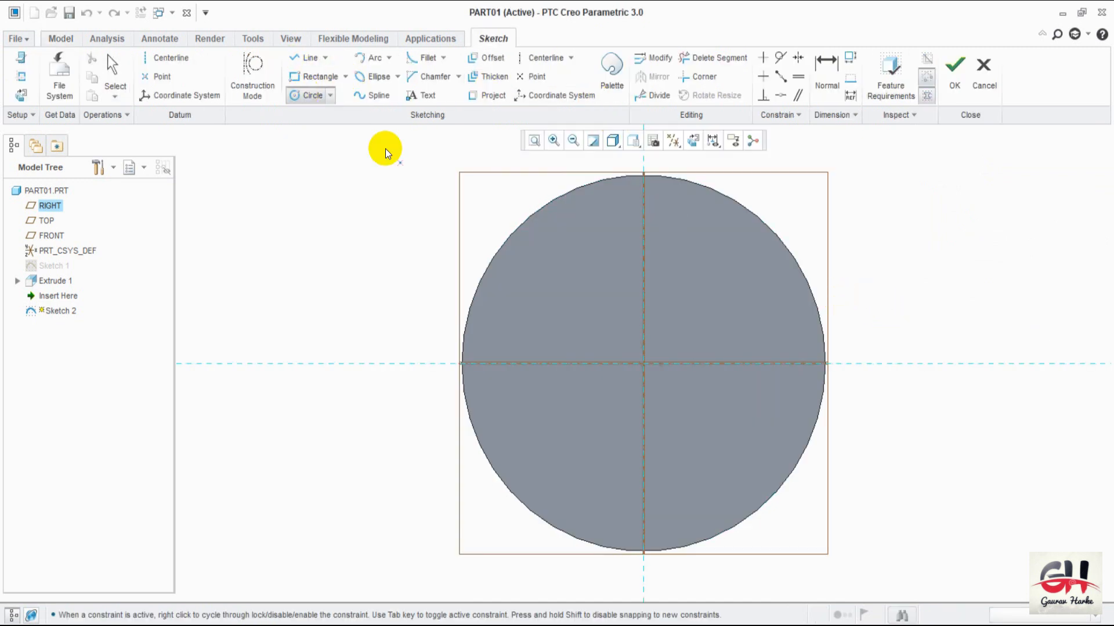
pyautogui.click(746, 432)
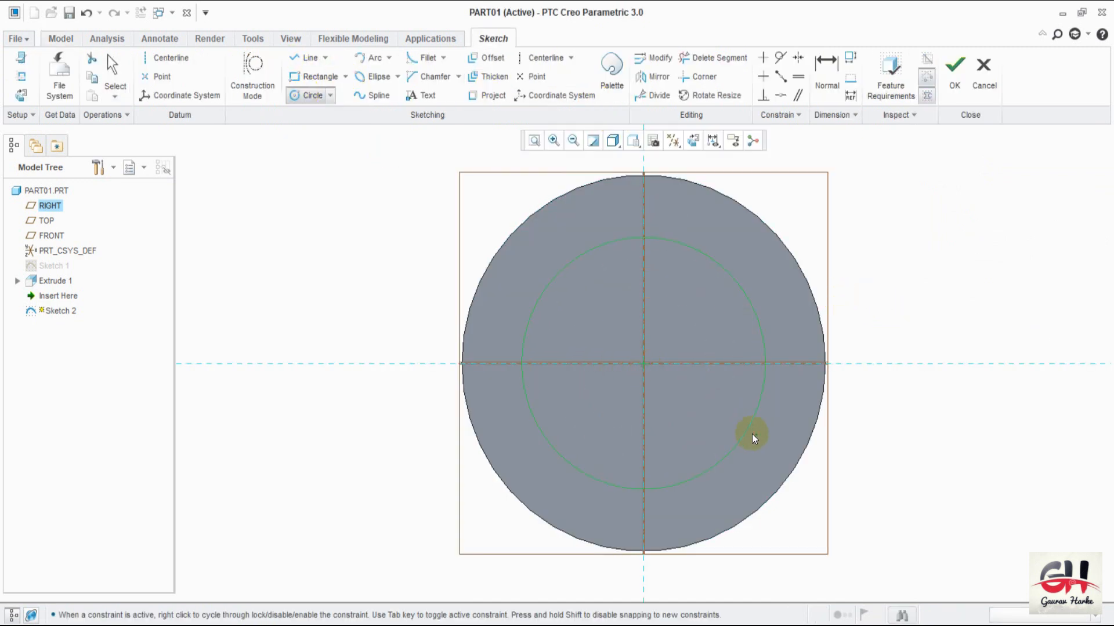
pyautogui.middleClick(409, 289)
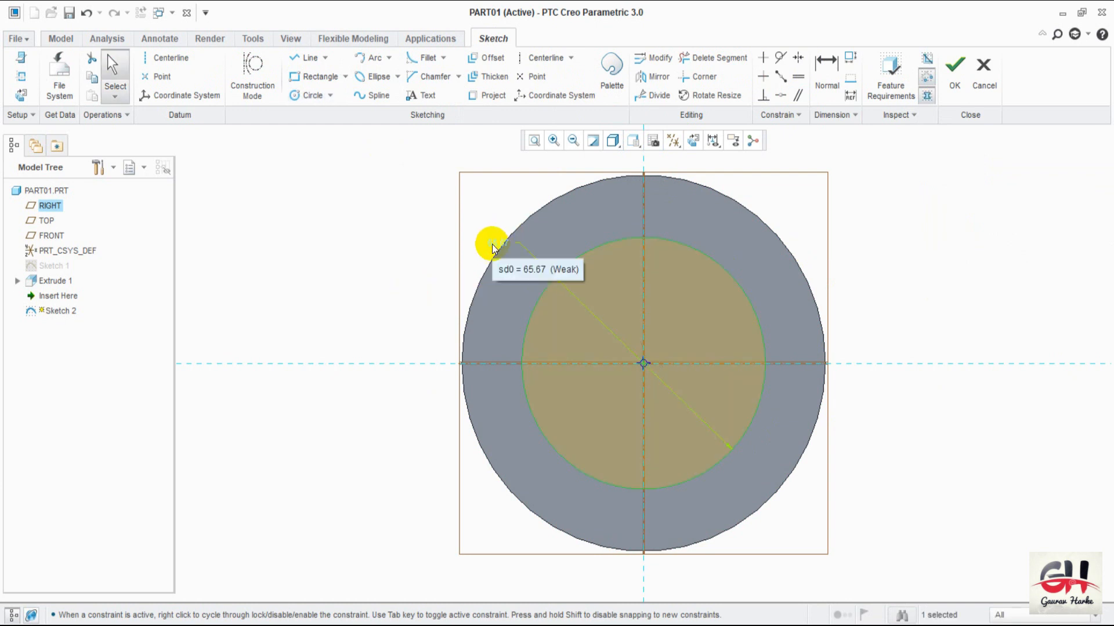
pyautogui.doubleClick(493, 244)
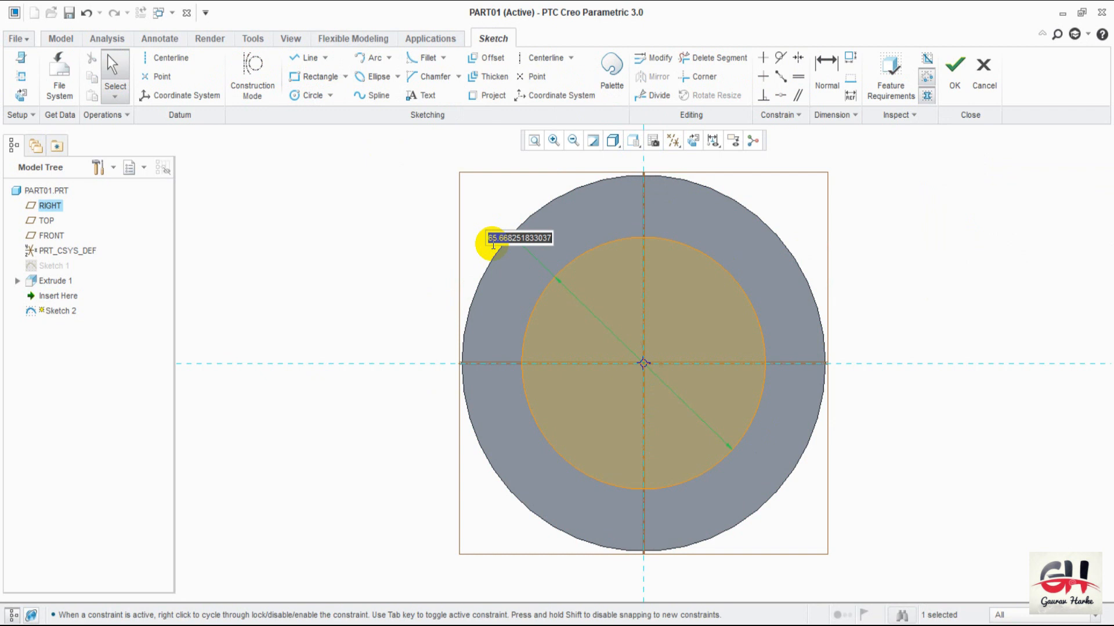
pyautogui.write('50')
pyautogui.press('Return')
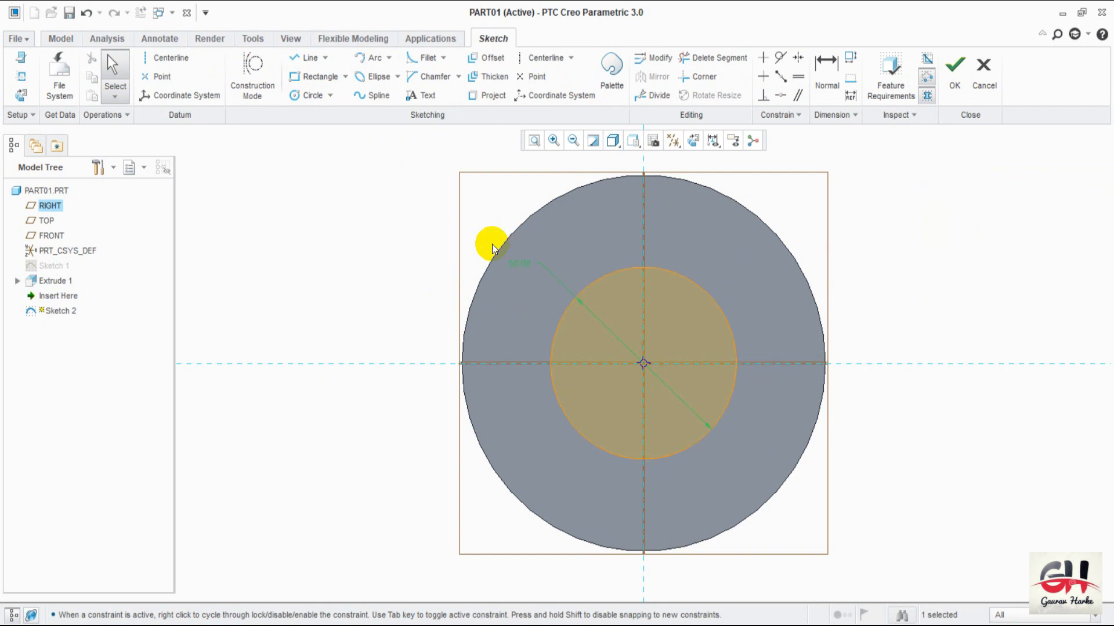
pyautogui.click(949, 76)
# - Extrude the inner circle outward from the disc face to a depth of 60 as a cylindrical boss
pyautogui.moveTo(907, 245); pyautogui.dragTo(872, 250, button='middle')
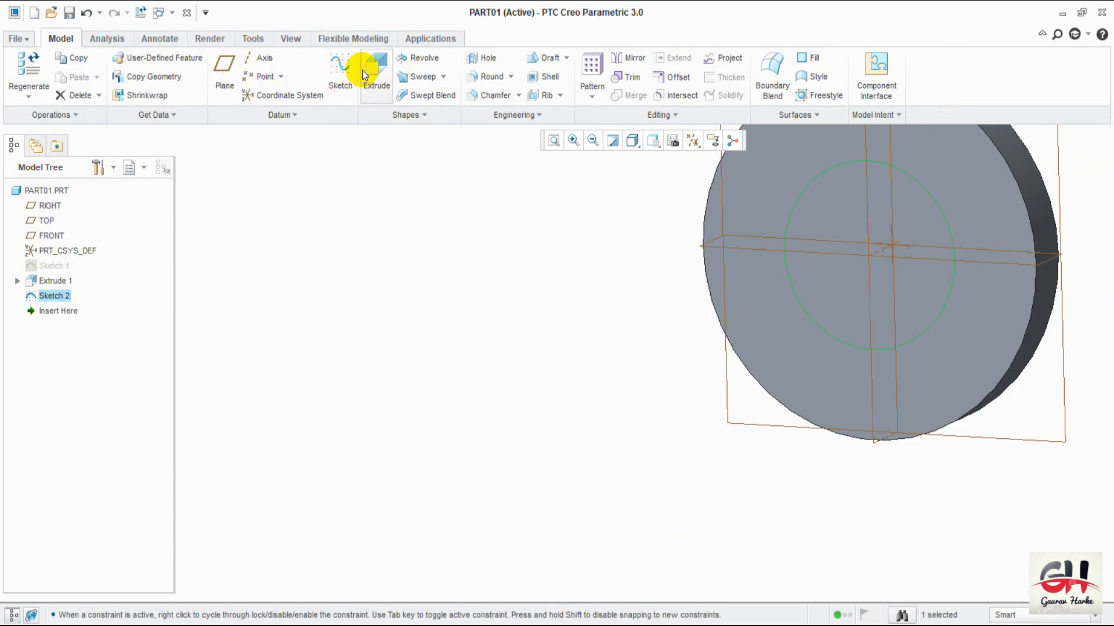
pyautogui.click(372, 75)
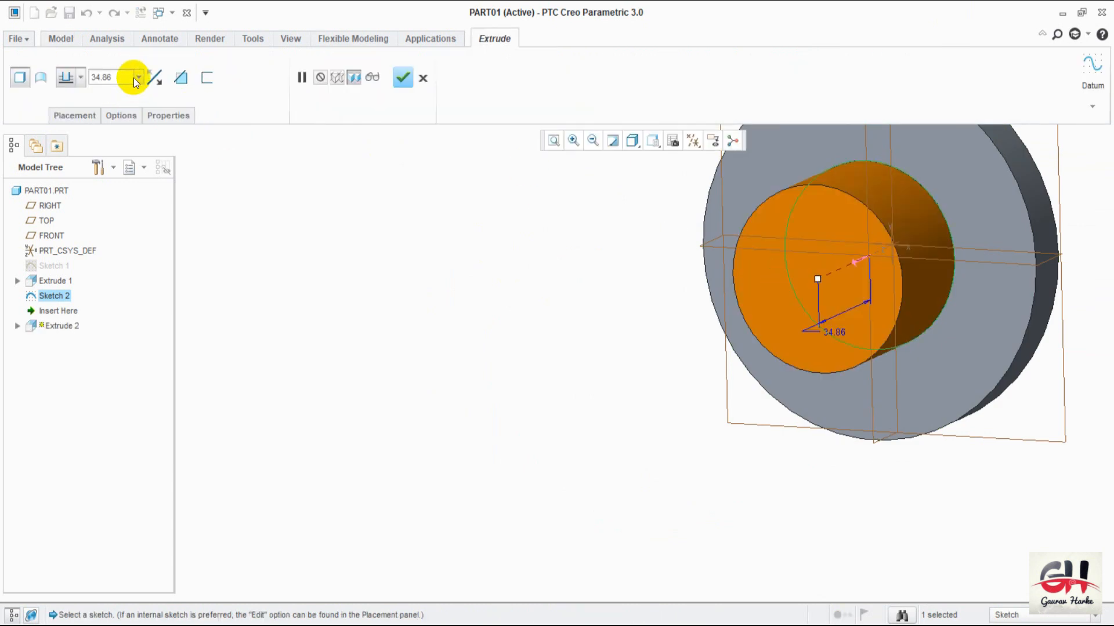
pyautogui.doubleClick(128, 75)
pyautogui.write('60')
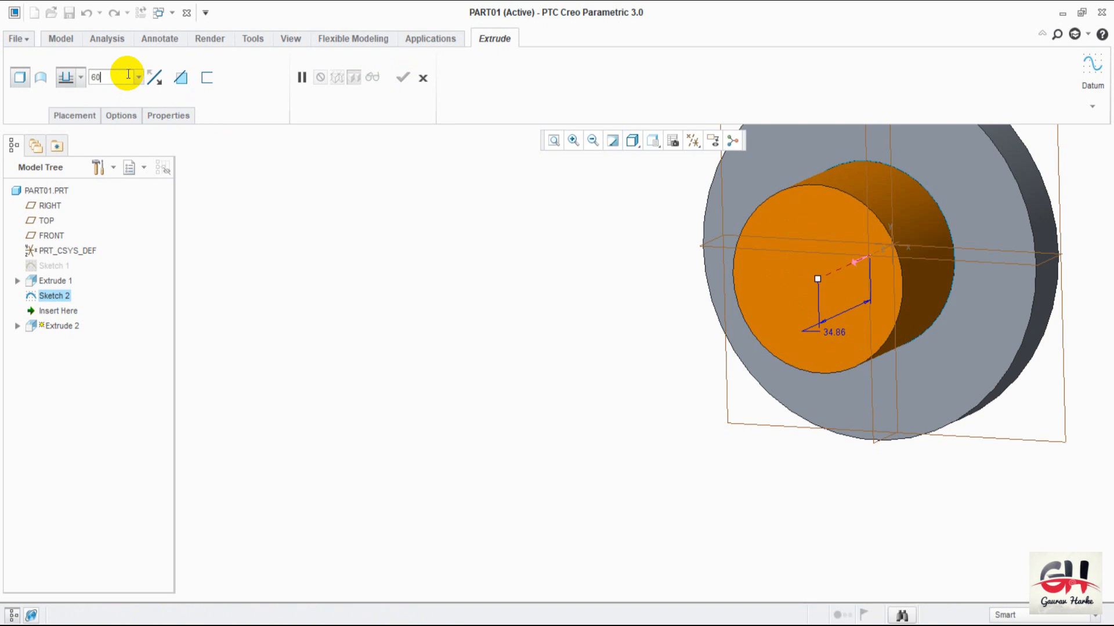
pyautogui.press('Return')
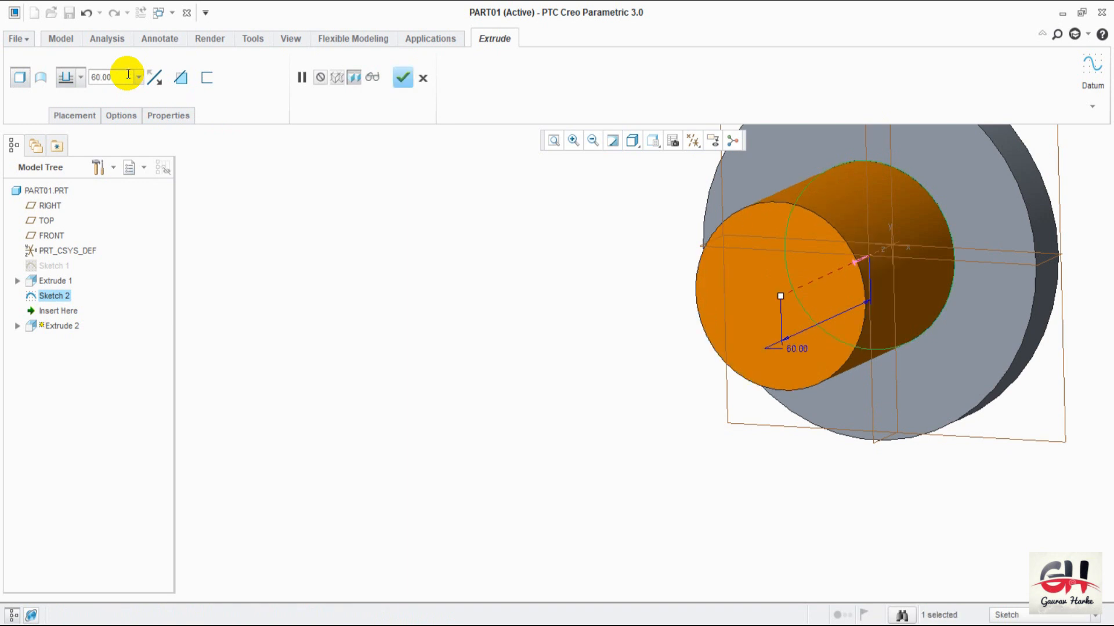
pyautogui.click(406, 76)
# - Start a new sketch on the end face of the cylindrical boss, with the RIGHT plane as reference
pyautogui.moveTo(502, 305); pyautogui.dragTo(467, 322, button='middle')
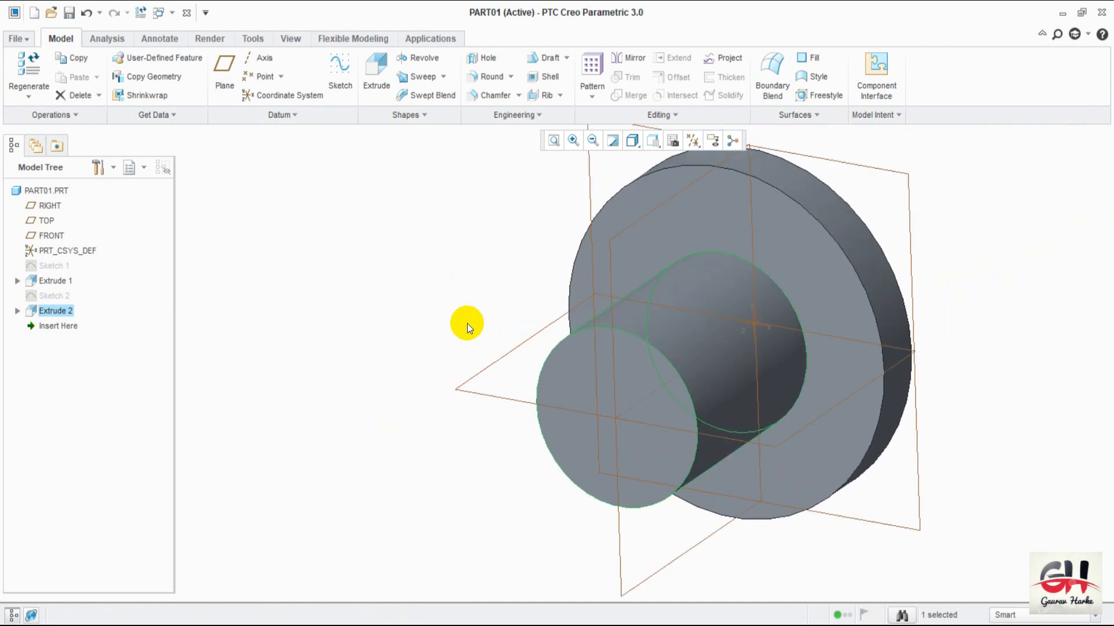
pyautogui.click(342, 86)
pyautogui.click(558, 412)
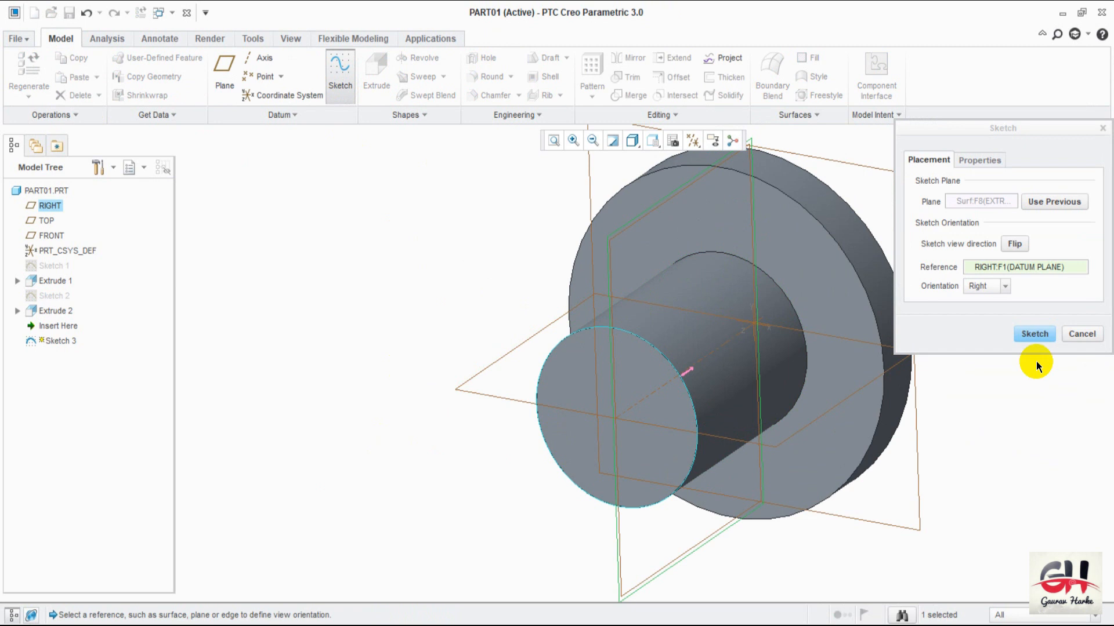
pyautogui.click(1034, 334)
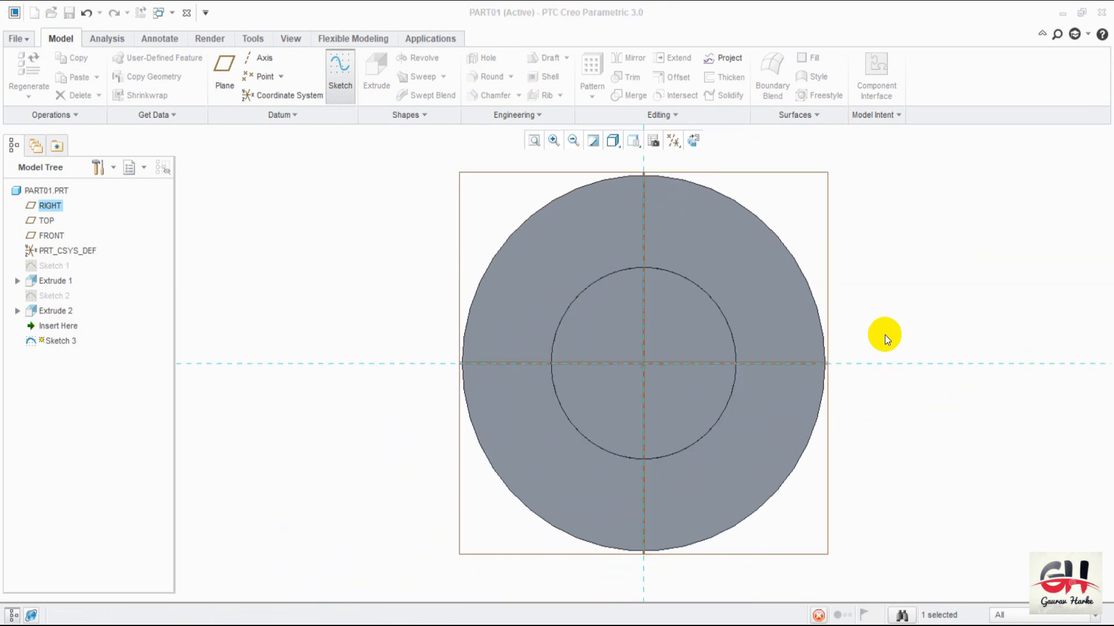
# - Draw a vertical and a horizontal construction centerline through the centre of the boss's end face
pyautogui.moveTo(862, 269)
pyautogui.keyDown('ctrl'); pyautogui.mouseDown(button='middle')
pyautogui.moveTo(860, 331)
pyautogui.moveTo(865, 179)
pyautogui.moveTo(863, 271)
pyautogui.mouseUp(button='middle'); pyautogui.keyUp('ctrl')
pyautogui.click(545, 58)
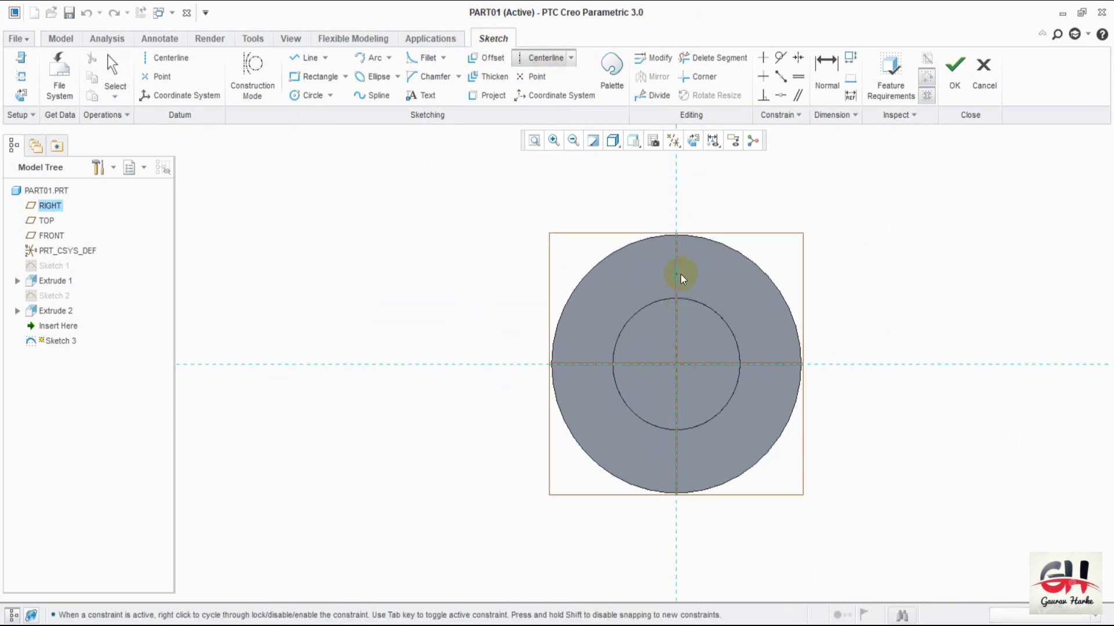
pyautogui.click(674, 329)
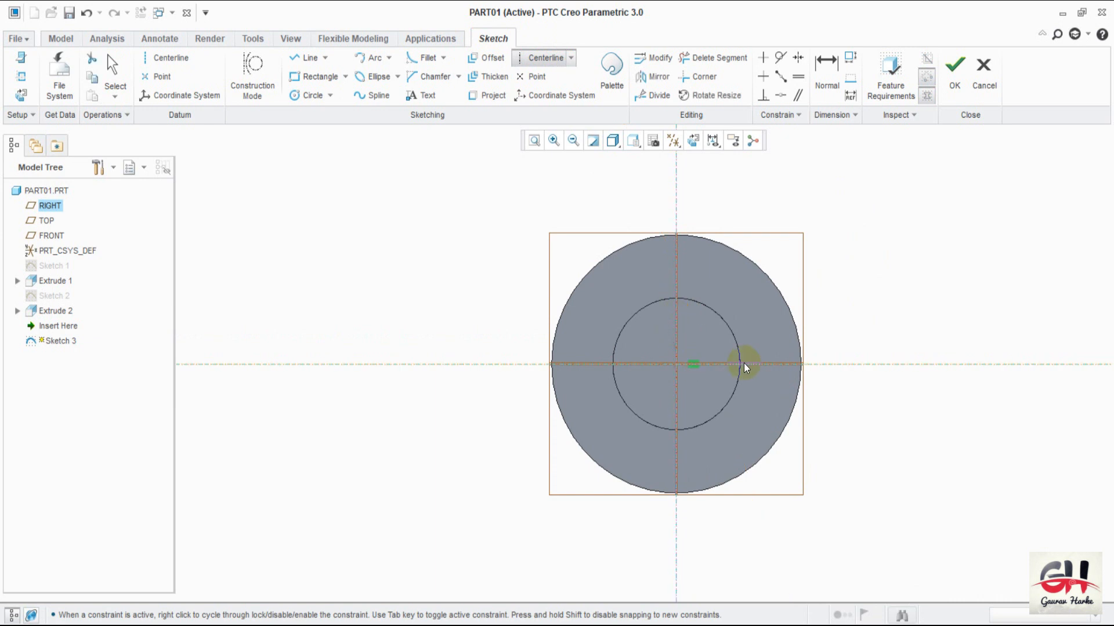
pyautogui.middleClick(960, 287)
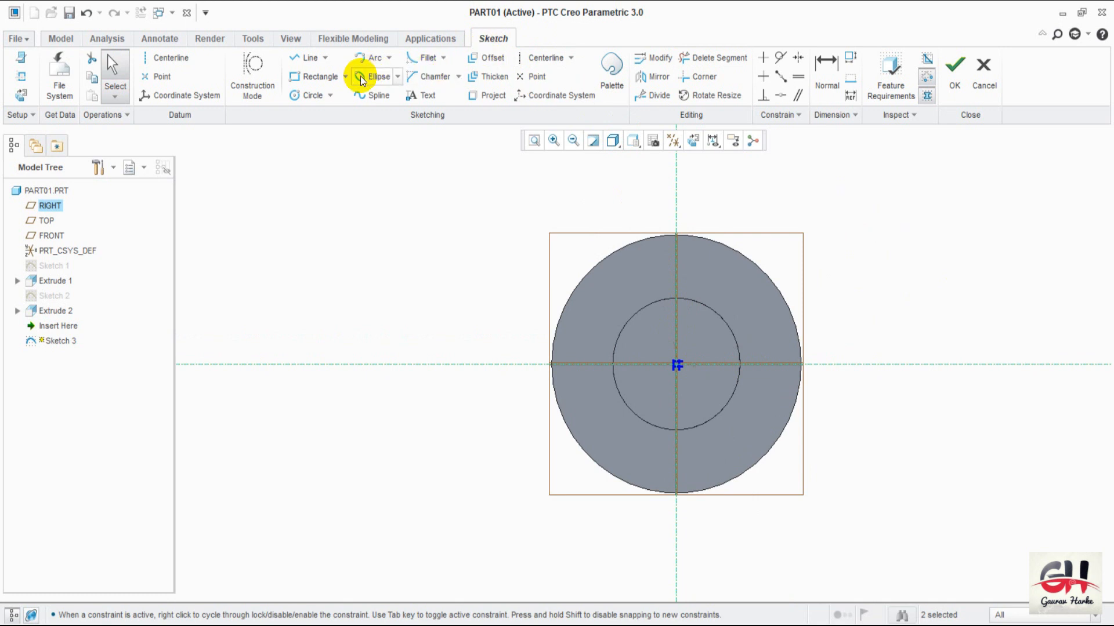
# - Sketch a circle about 22 in diameter on the vertical centerline about 44 above the centre, and one about 77 in diameter around the boss centre
pyautogui.click(311, 97)
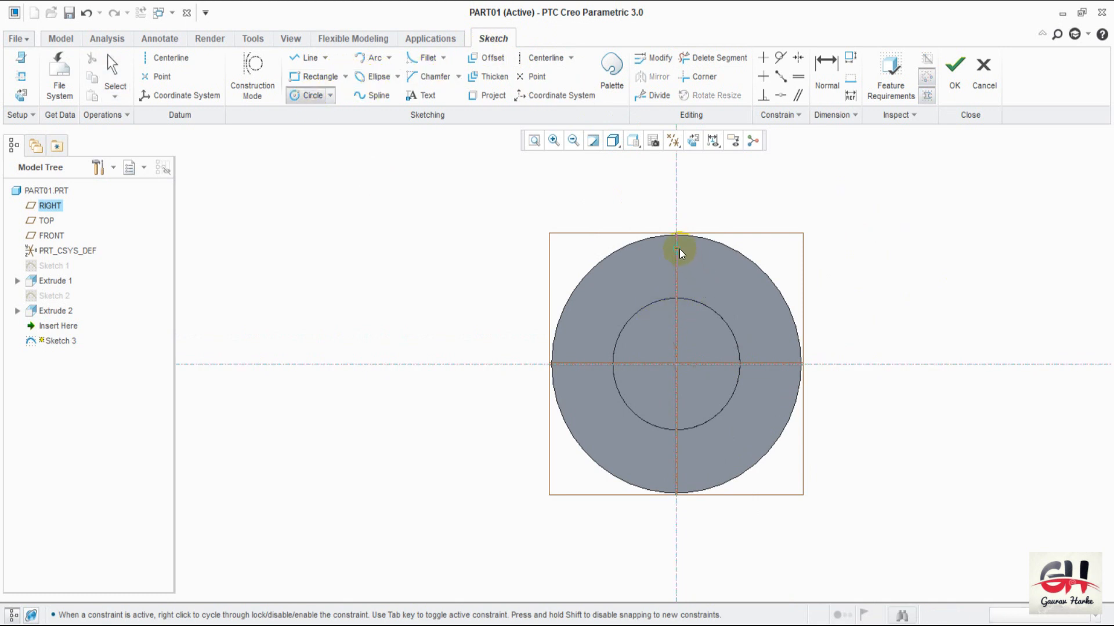
pyautogui.click(702, 249)
pyautogui.middleClick(831, 199)
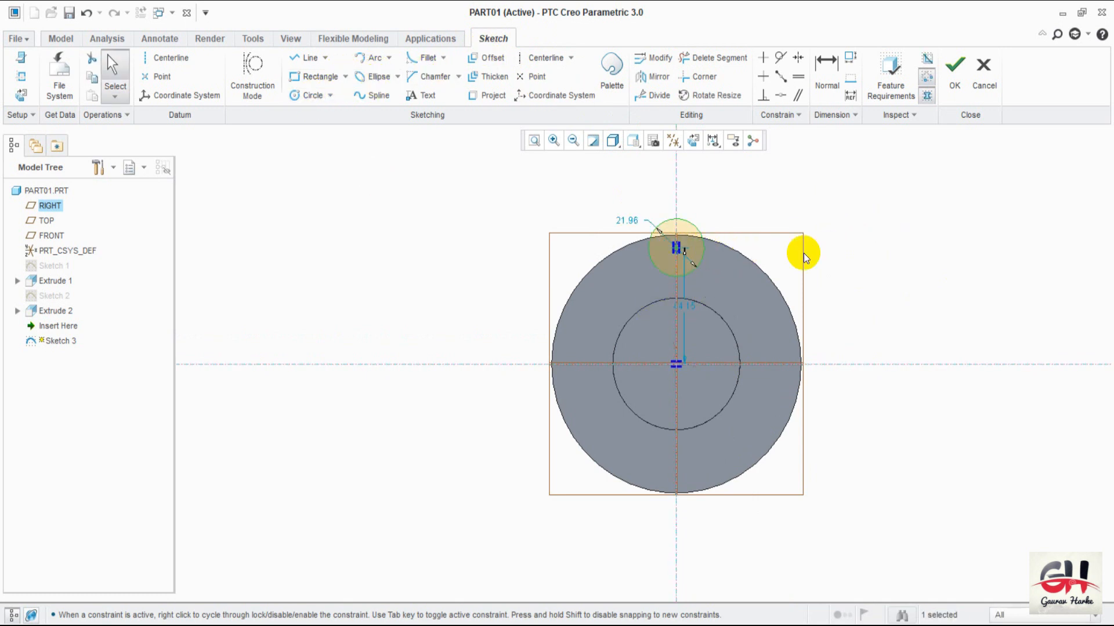
pyautogui.click(313, 96)
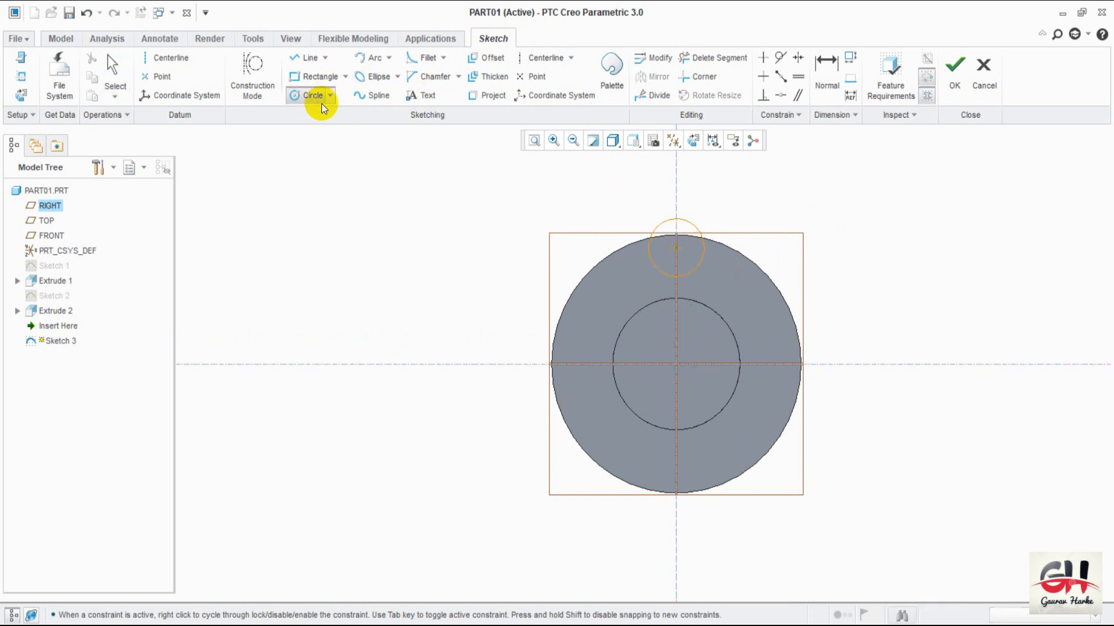
pyautogui.click(768, 396)
pyautogui.middleClick(837, 333)
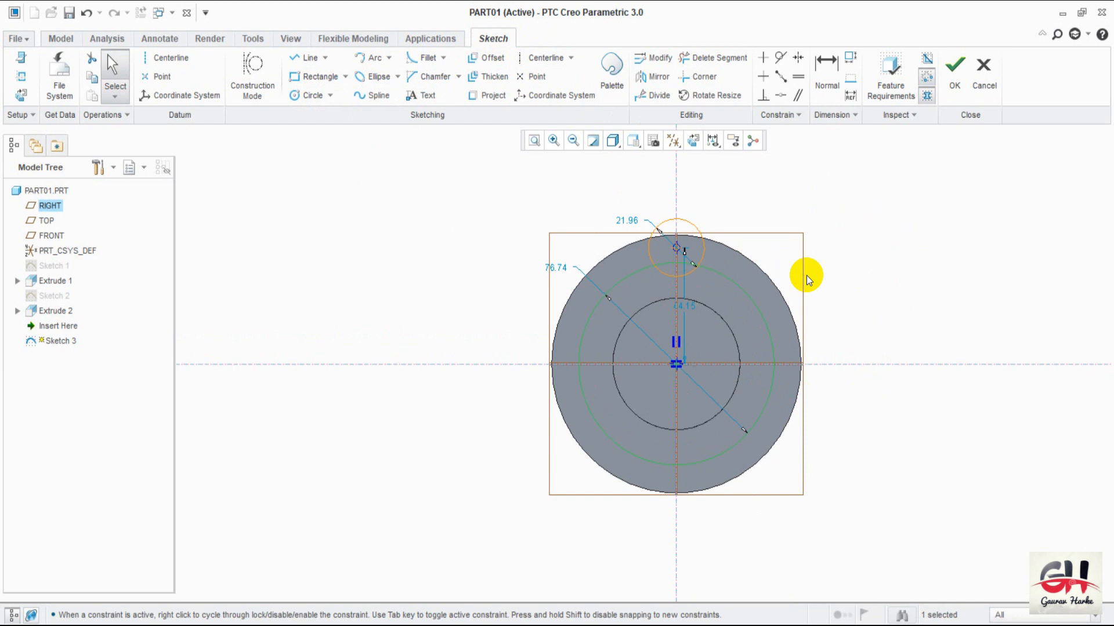
# - Set the diameter of the circle around the boss to 60 and that of the upper circle to 30
pyautogui.doubleClick(551, 270)
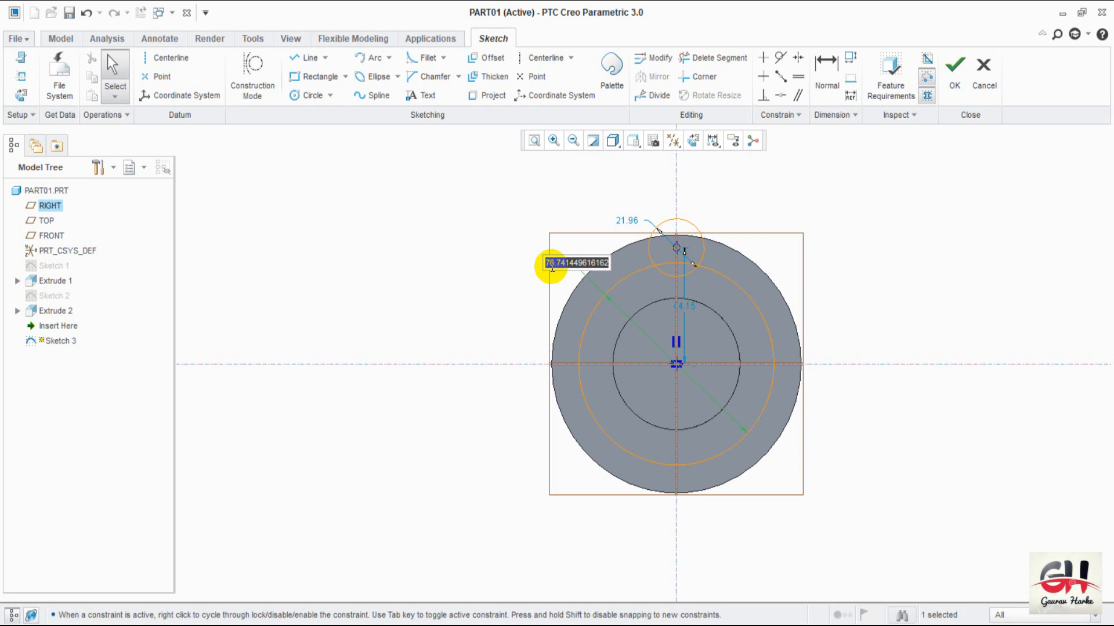
pyautogui.write('60')
pyautogui.press('Return')
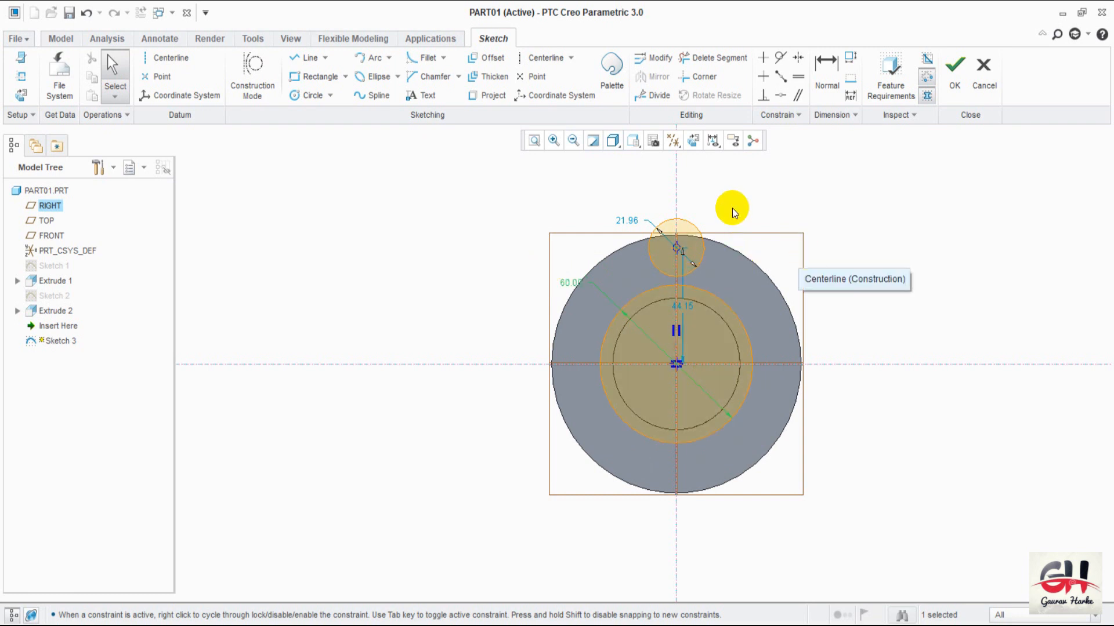
pyautogui.doubleClick(626, 220)
pyautogui.write('30')
pyautogui.press('Return')
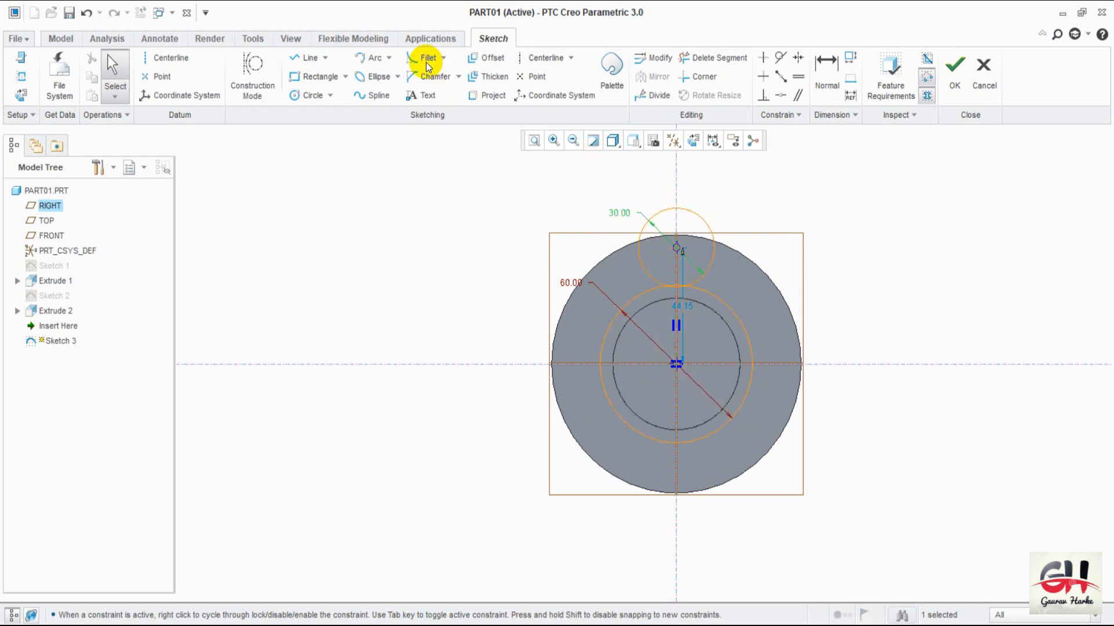
# - Draw a smaller circle concentric with the upper 30-diameter circle and set its diameter to 15
pyautogui.click(296, 95)
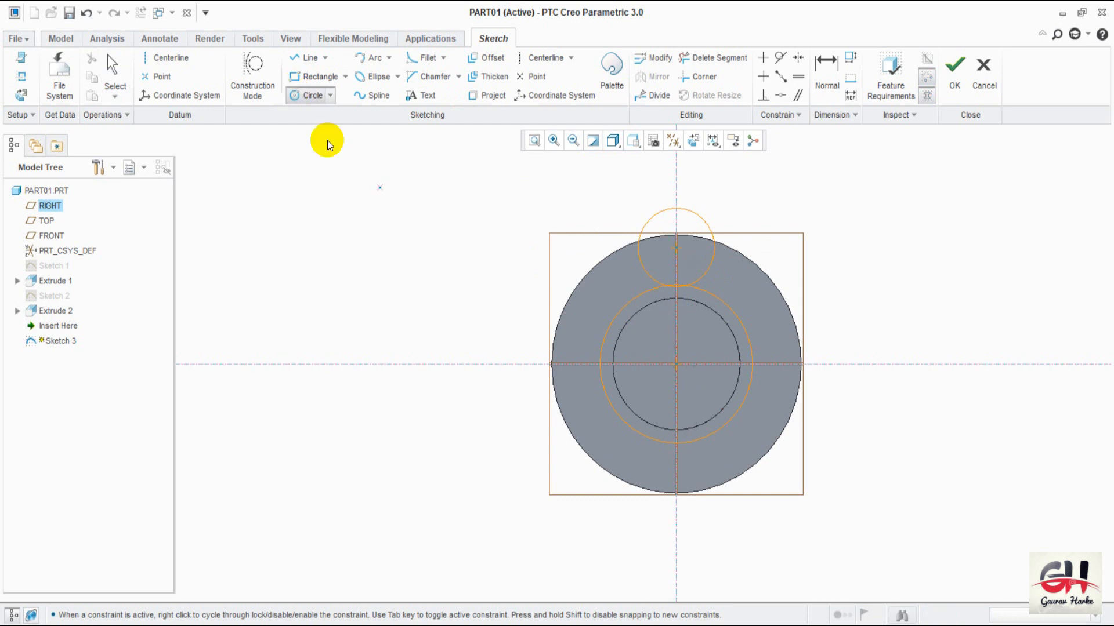
pyautogui.click(686, 260)
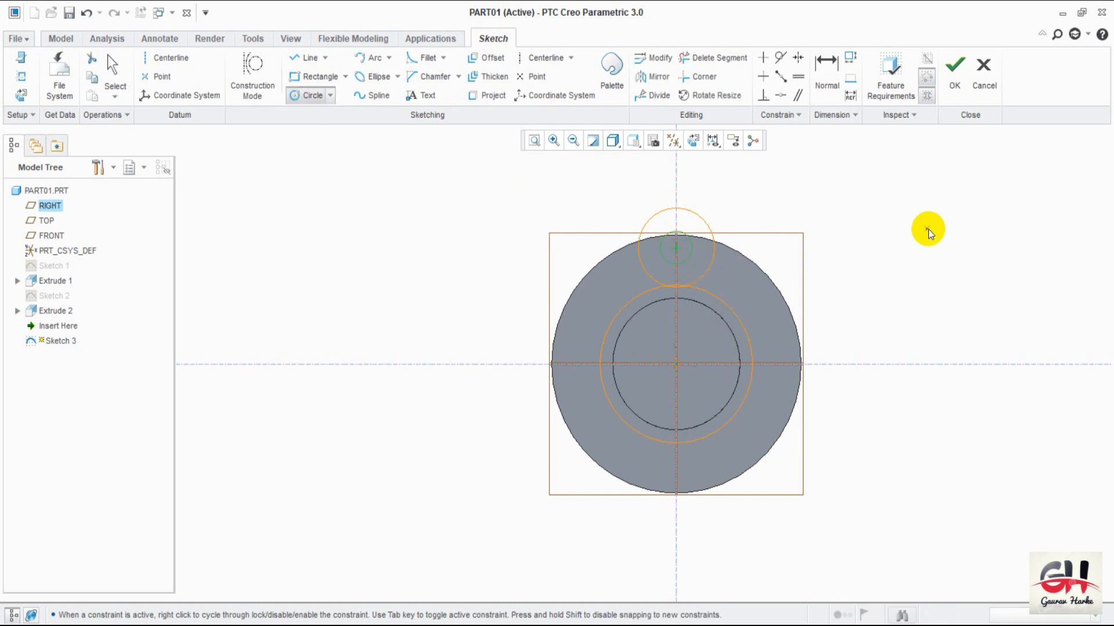
pyautogui.middleClick(915, 225)
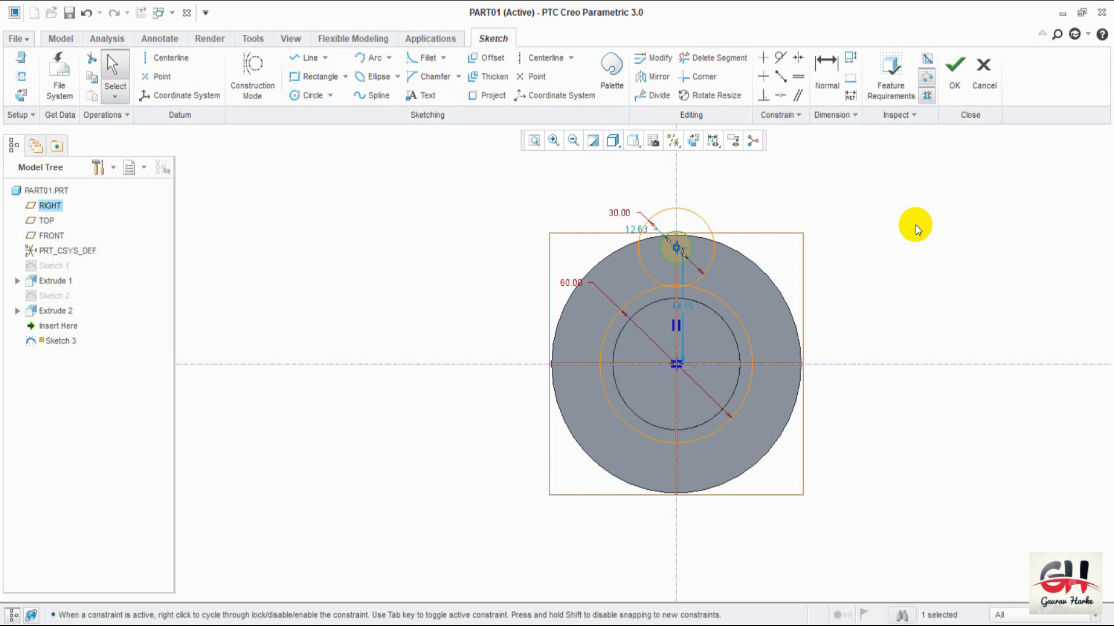
pyautogui.doubleClick(630, 232)
pyautogui.write('15')
pyautogui.press('Return')
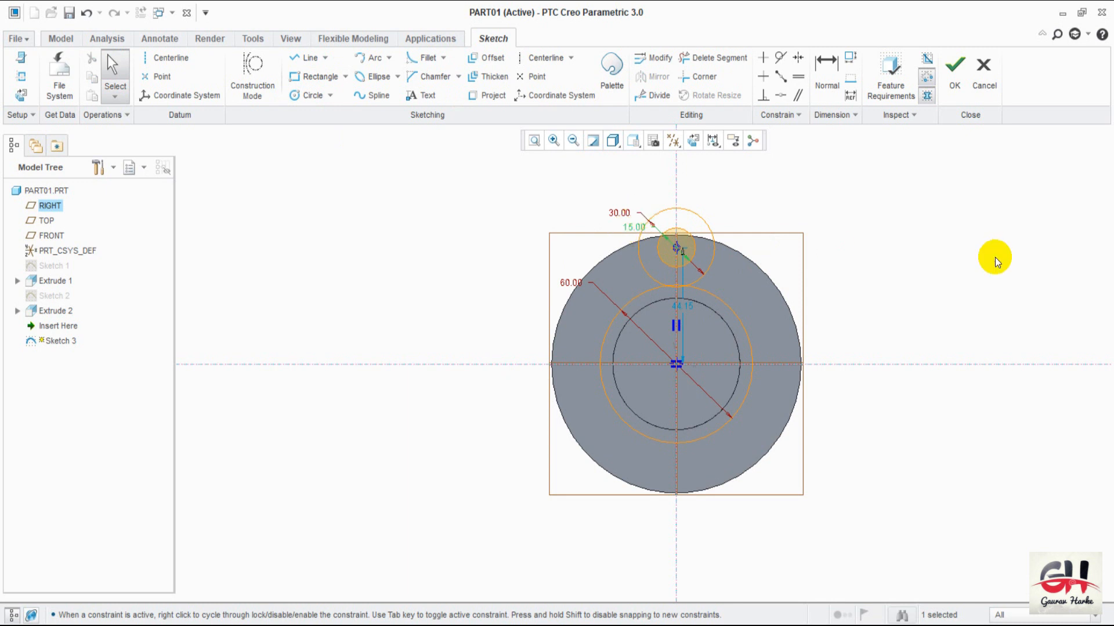
# - Set the distance from the upper circles' centre to the horizontal centerline to 50, with the dimension placed outside the disc
pyautogui.middleClick(994, 257)
pyautogui.click(645, 345)
pyautogui.moveTo(678, 306); pyautogui.dragTo(868, 304)
pyautogui.doubleClick(869, 304)
pyautogui.write('50')
pyautogui.press('Return')
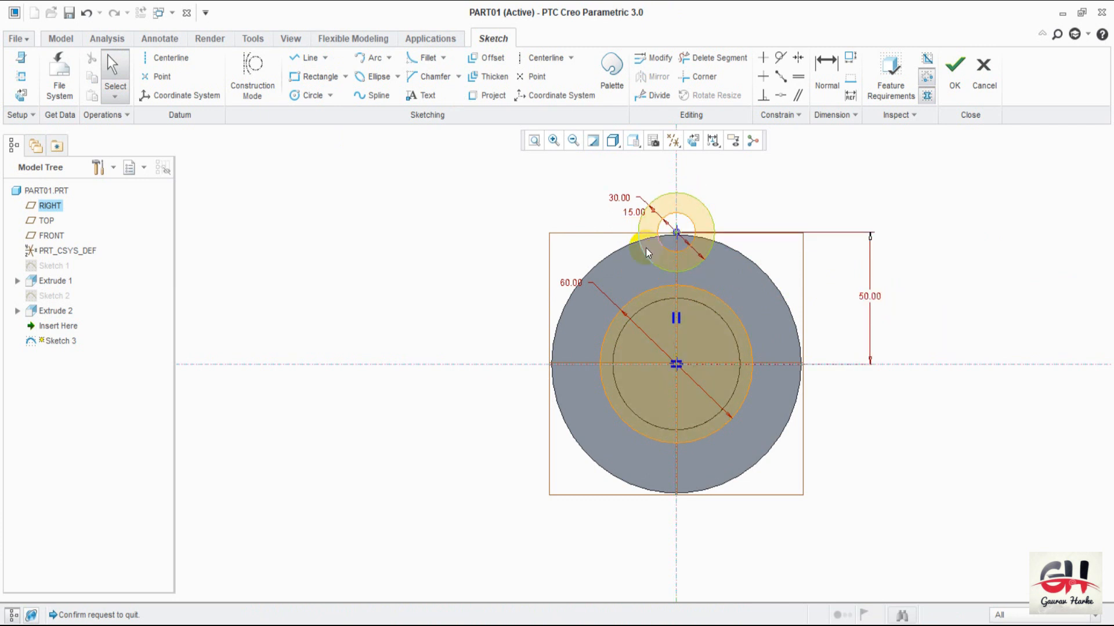
# - Reposition the 15, 30 and 60 diameter dimensions to the right side of their circles
pyautogui.moveTo(634, 211); pyautogui.dragTo(773, 180)
pyautogui.moveTo(622, 201); pyautogui.dragTo(718, 171)
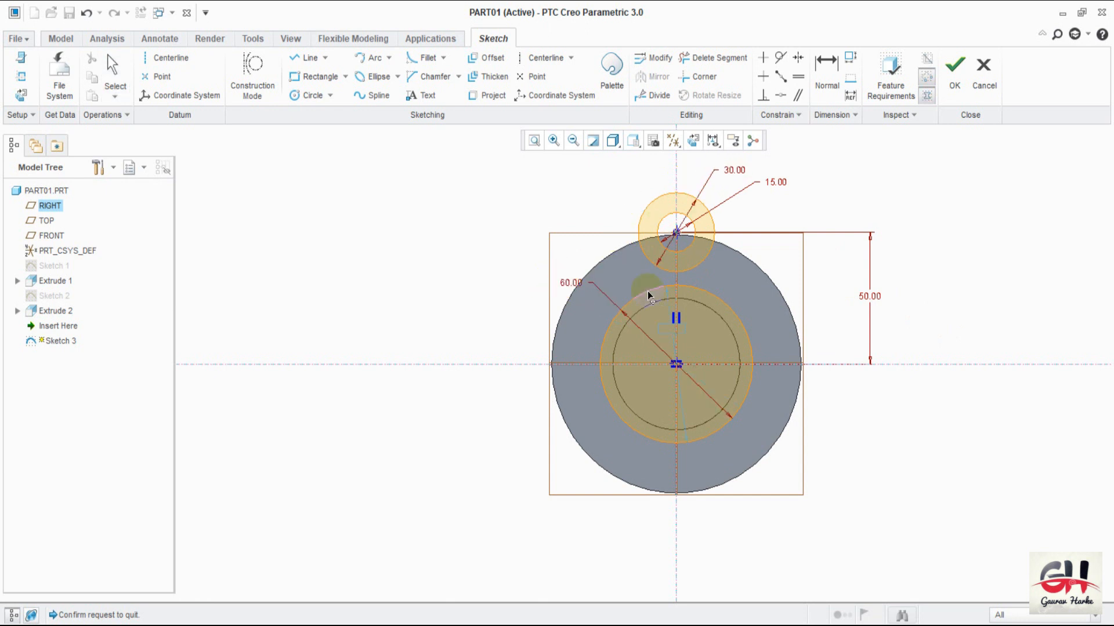
pyautogui.moveTo(737, 305); pyautogui.dragTo(749, 305)
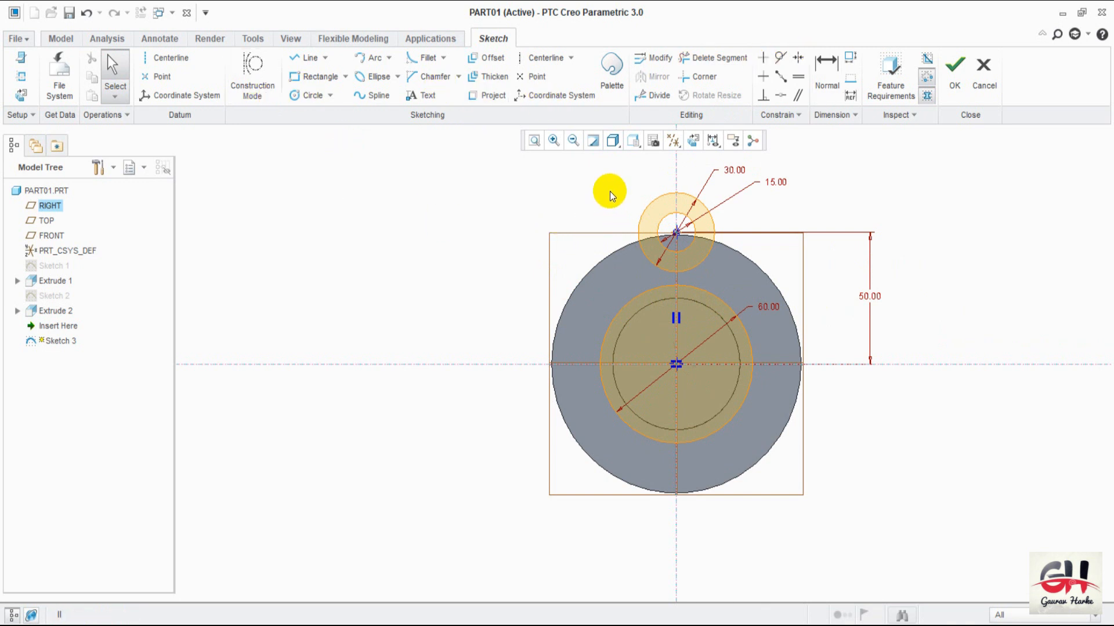
# - Draw a slanted line left of the circles, from above the 30-diameter circle down to near the horizontal centerline
pyautogui.click(312, 60)
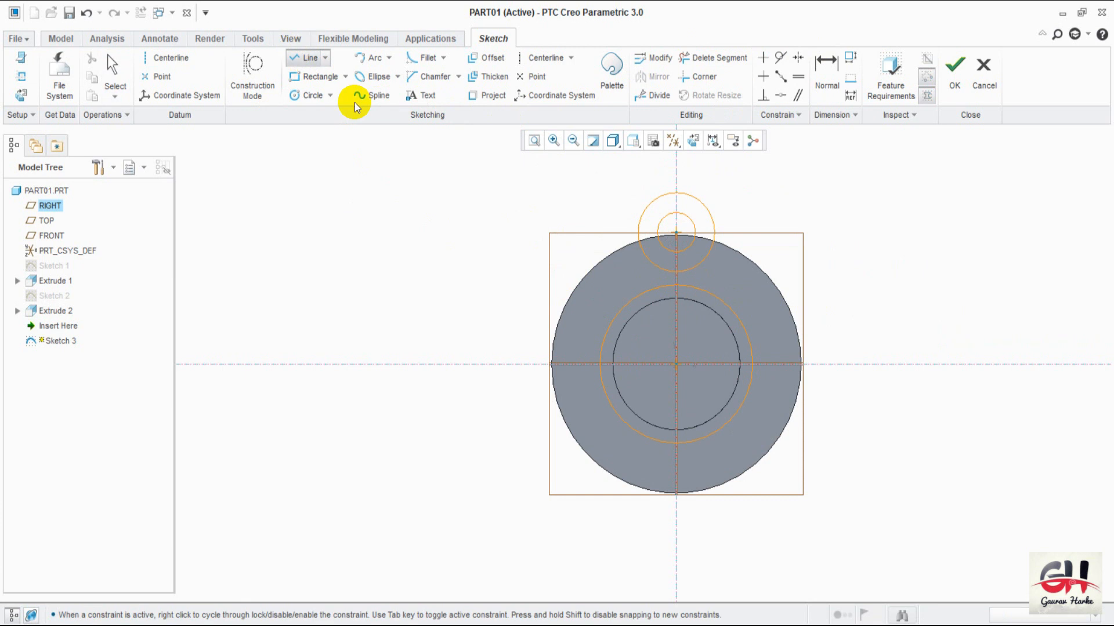
pyautogui.click(645, 176)
pyautogui.click(577, 350)
pyautogui.middleClick(599, 420)
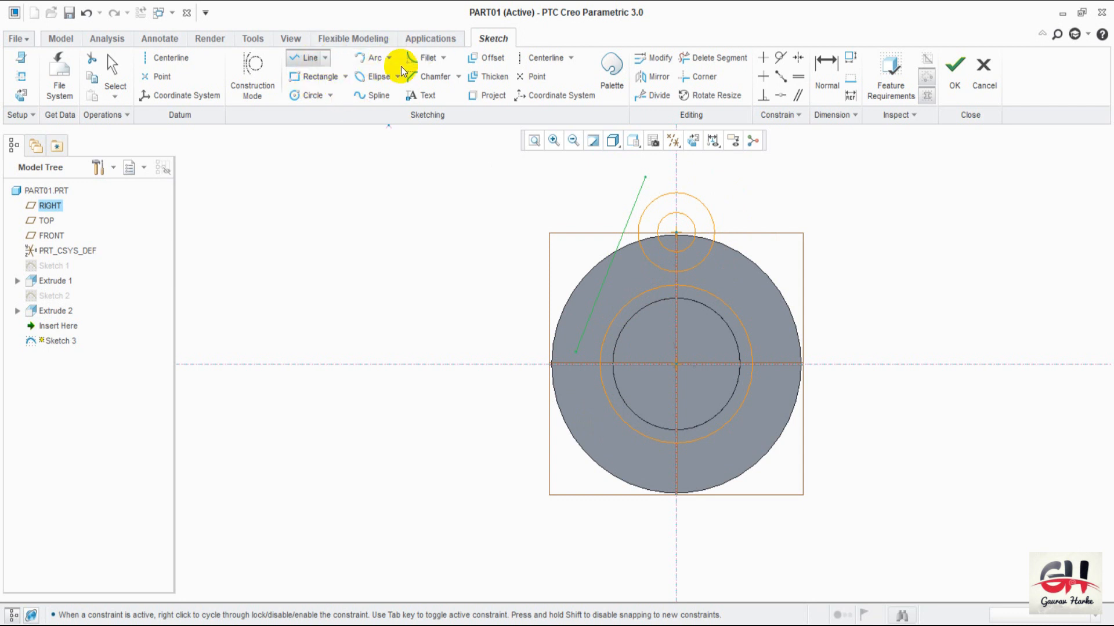
pyautogui.click(328, 60)
pyautogui.click(325, 96)
pyautogui.middleClick(327, 229)
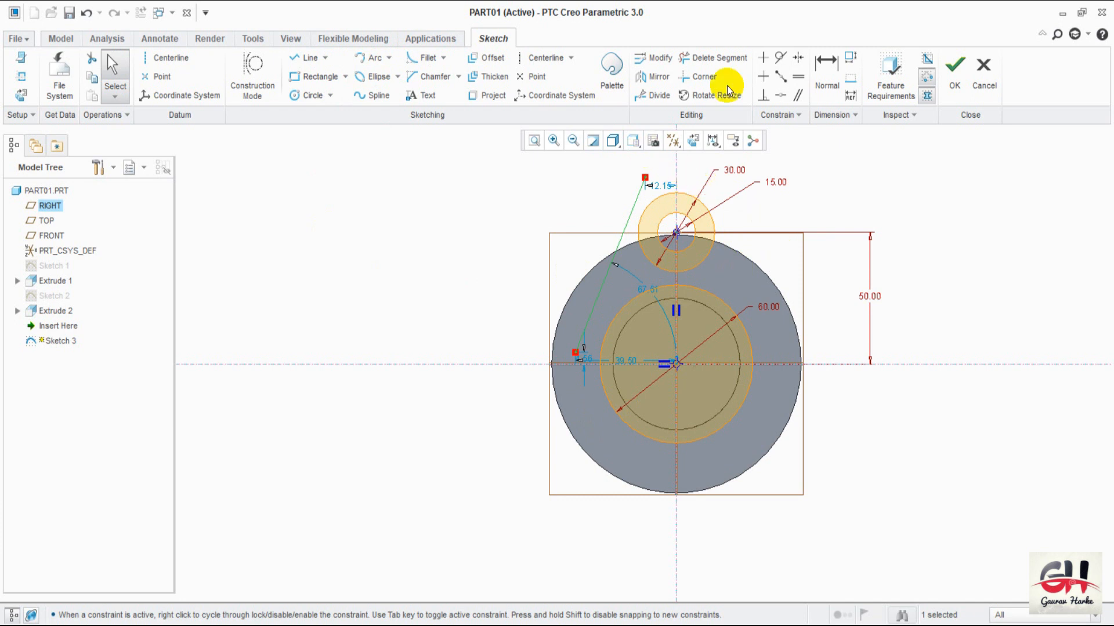
# - Make the slanted line tangent to both the 30-diameter and the 60-diameter circle
pyautogui.click(781, 58)
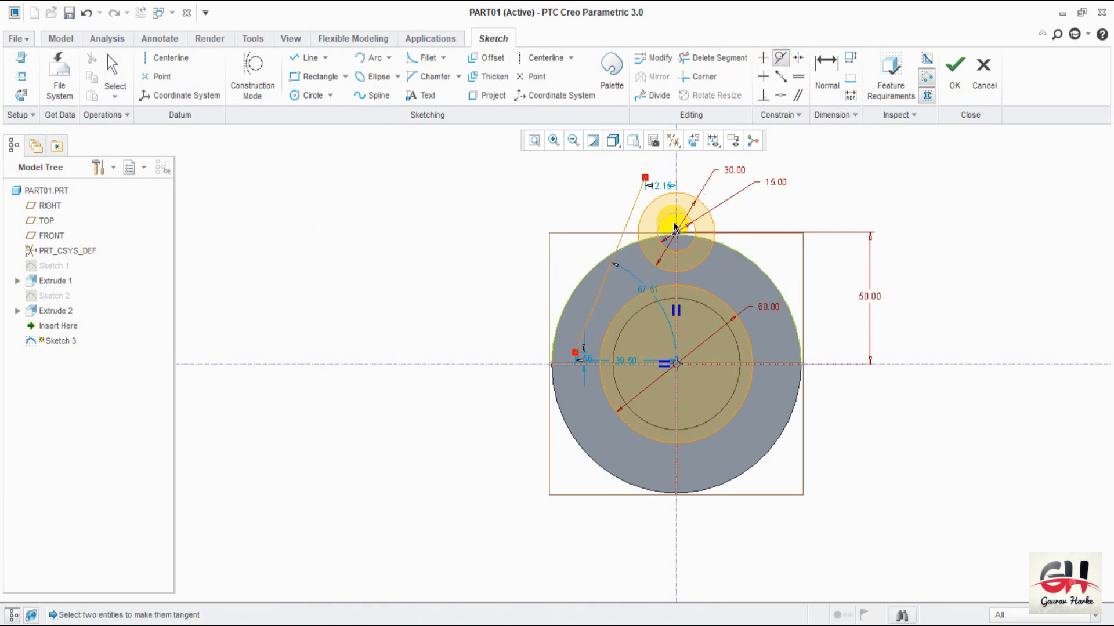
pyautogui.click(647, 204)
pyautogui.click(609, 293)
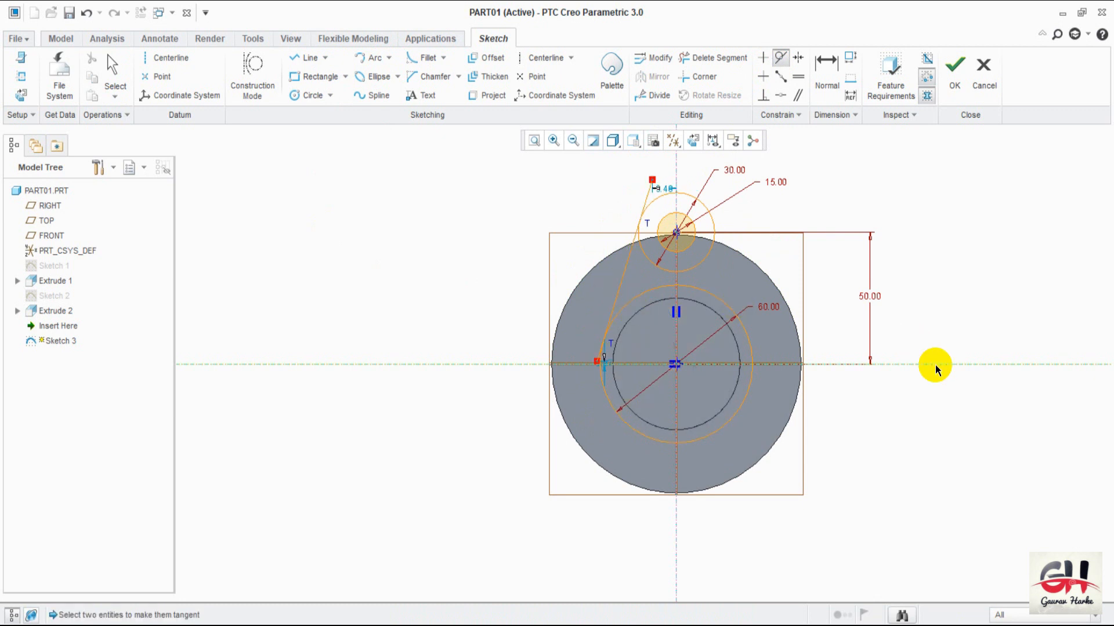
pyautogui.moveTo(901, 471); pyautogui.dragTo(855, 466, button='middle')
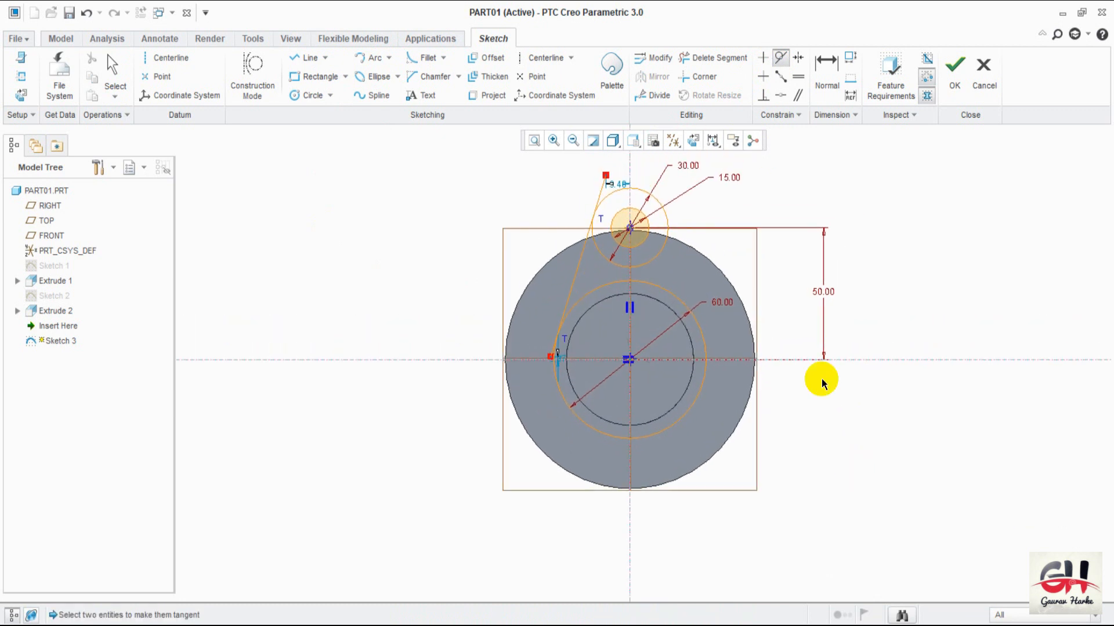
pyautogui.click(640, 193)
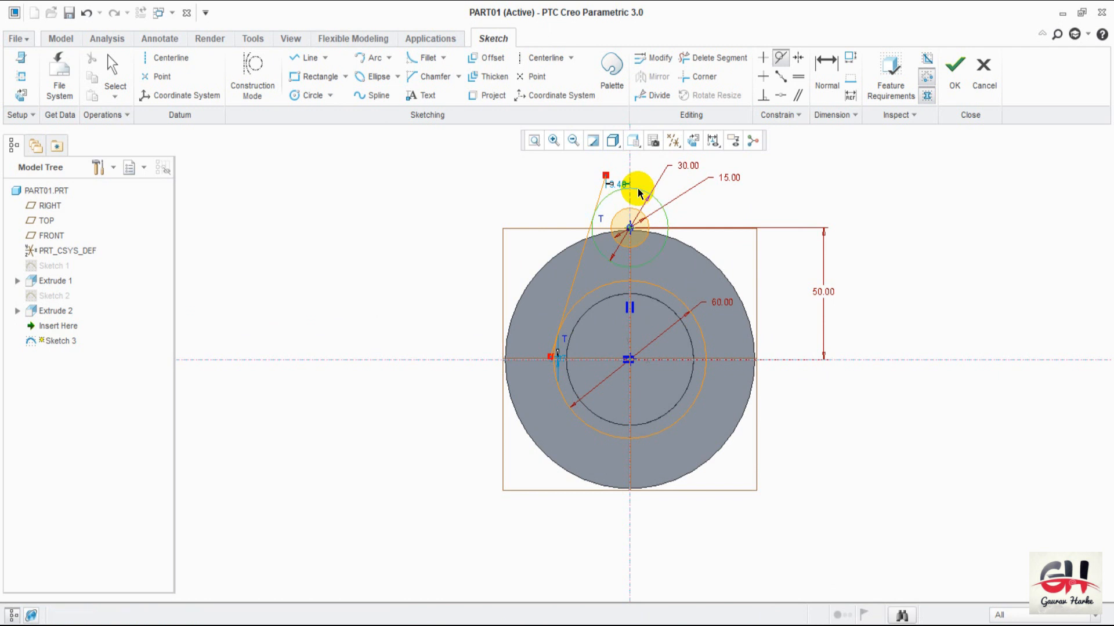
pyautogui.click(637, 207)
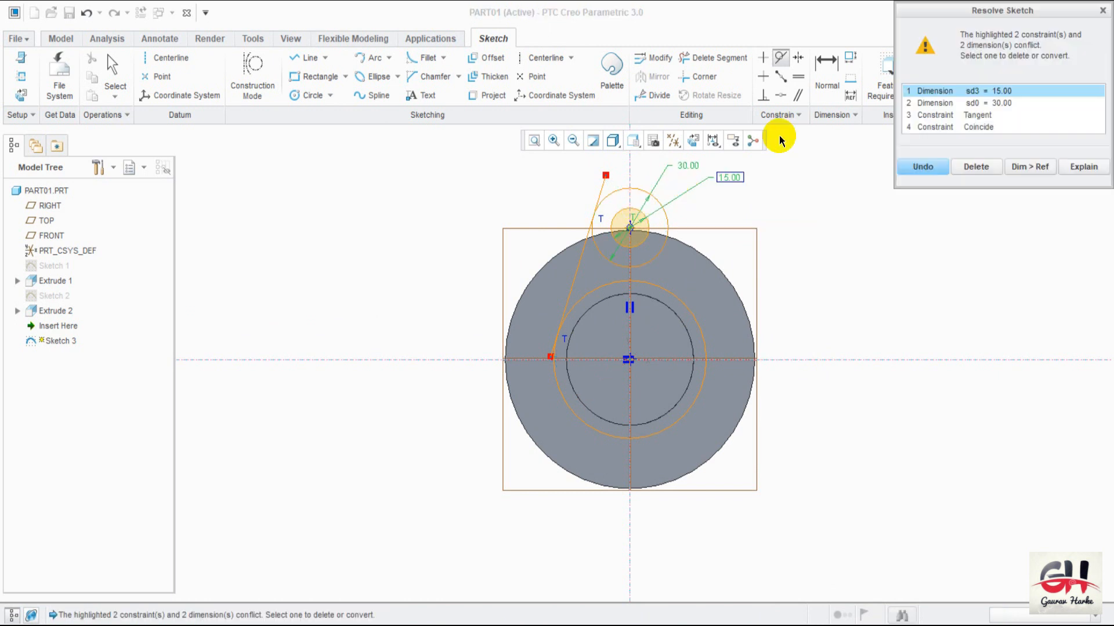
pyautogui.click(923, 168)
pyautogui.click(984, 74)
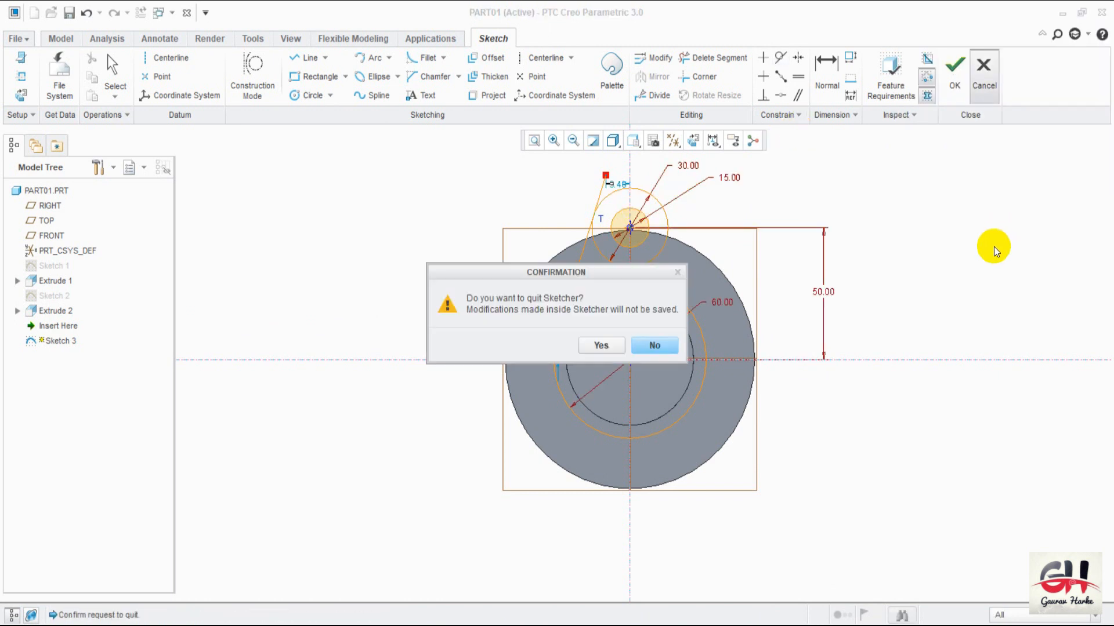
pyautogui.click(661, 344)
# - Mirror the upper 30-diameter and 15-diameter circles about the horizontal centerline
pyautogui.click(619, 218)
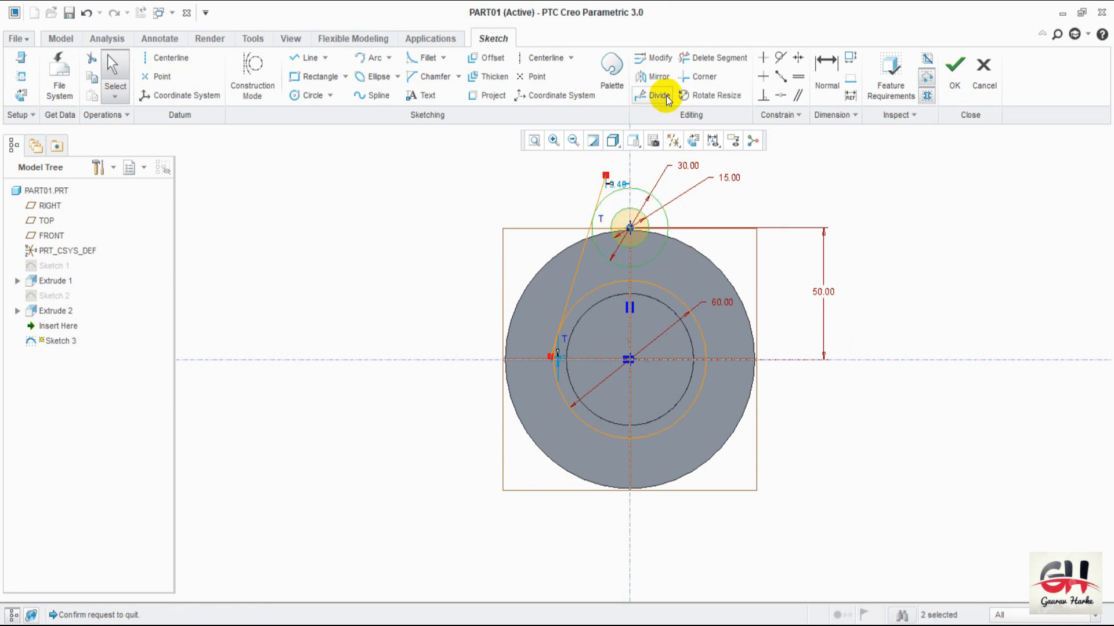
pyautogui.click(655, 77)
pyautogui.click(788, 361)
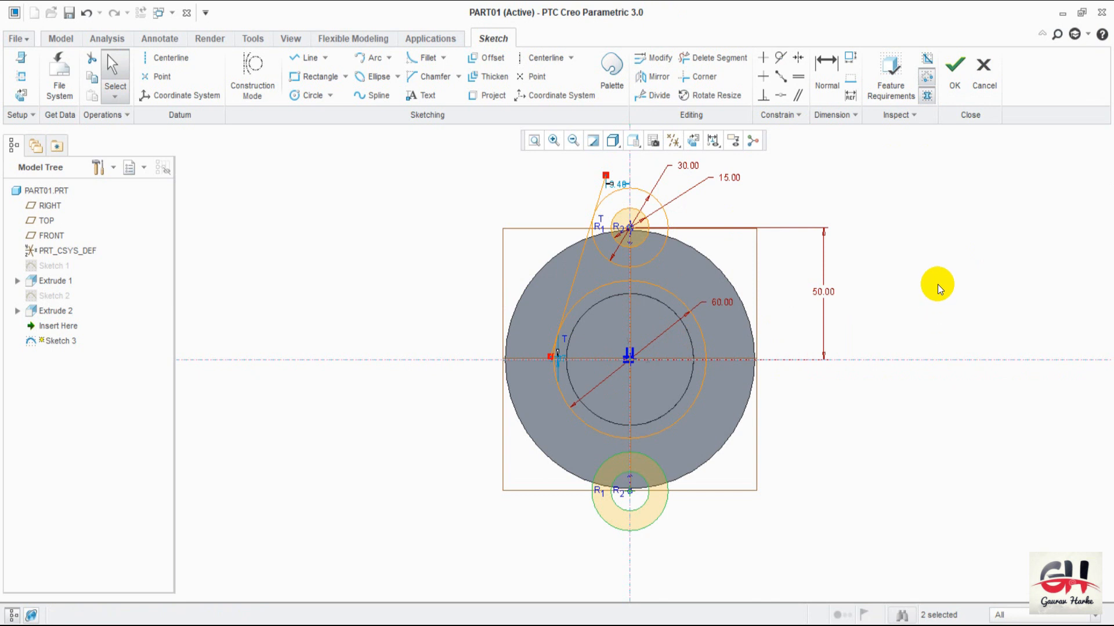
# - Mirror the tangent line about the vertical and horizontal centerlines so that all four sides have a tangent line
pyautogui.click(583, 268)
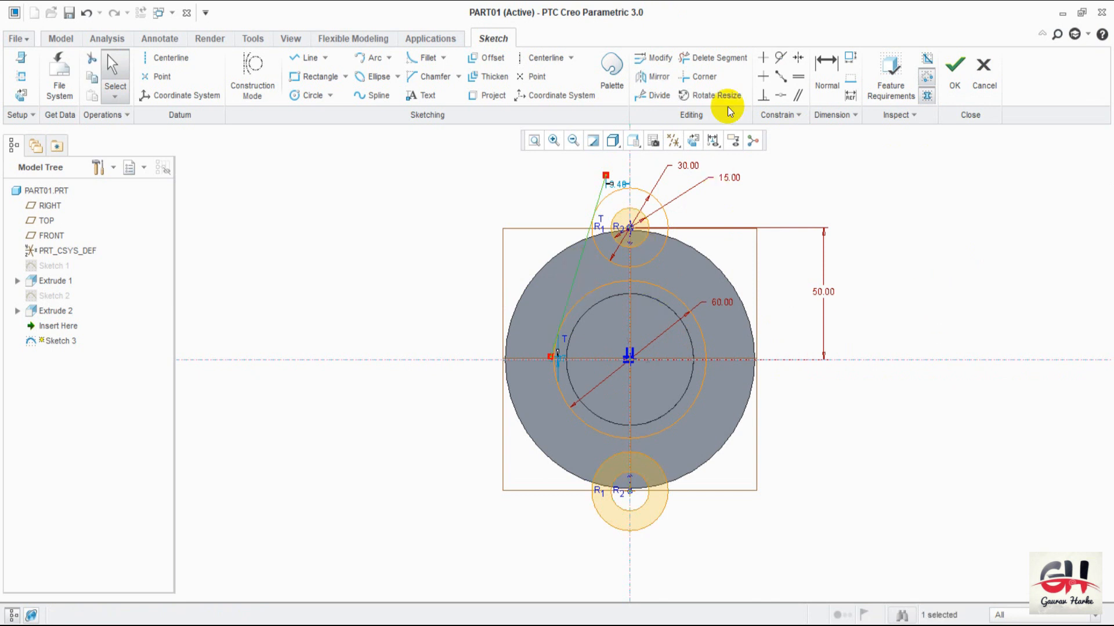
pyautogui.click(648, 77)
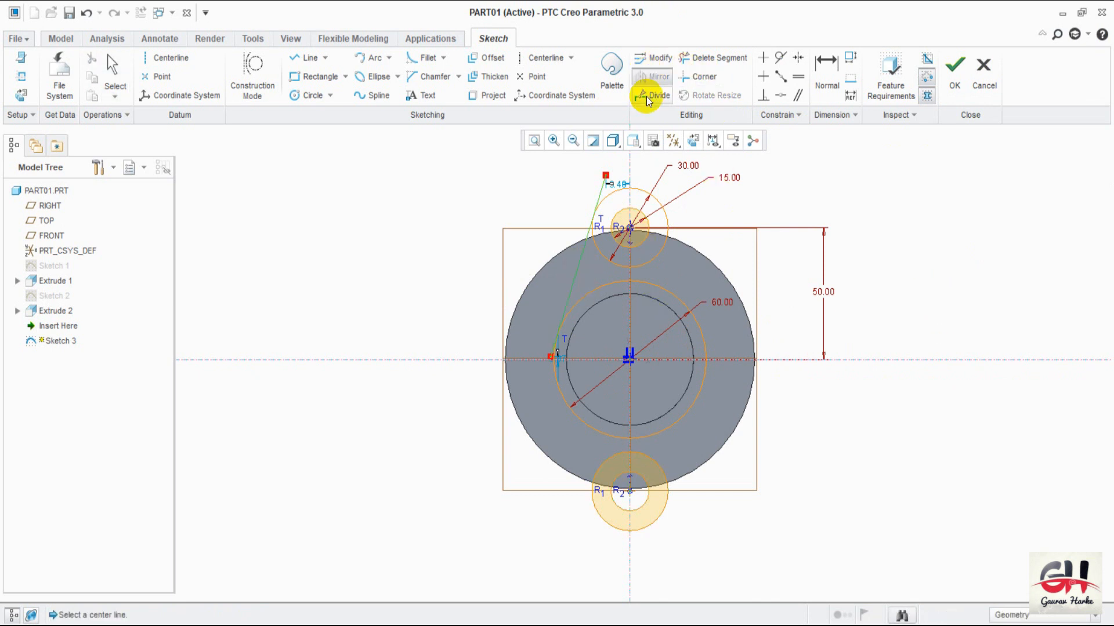
pyautogui.click(630, 164)
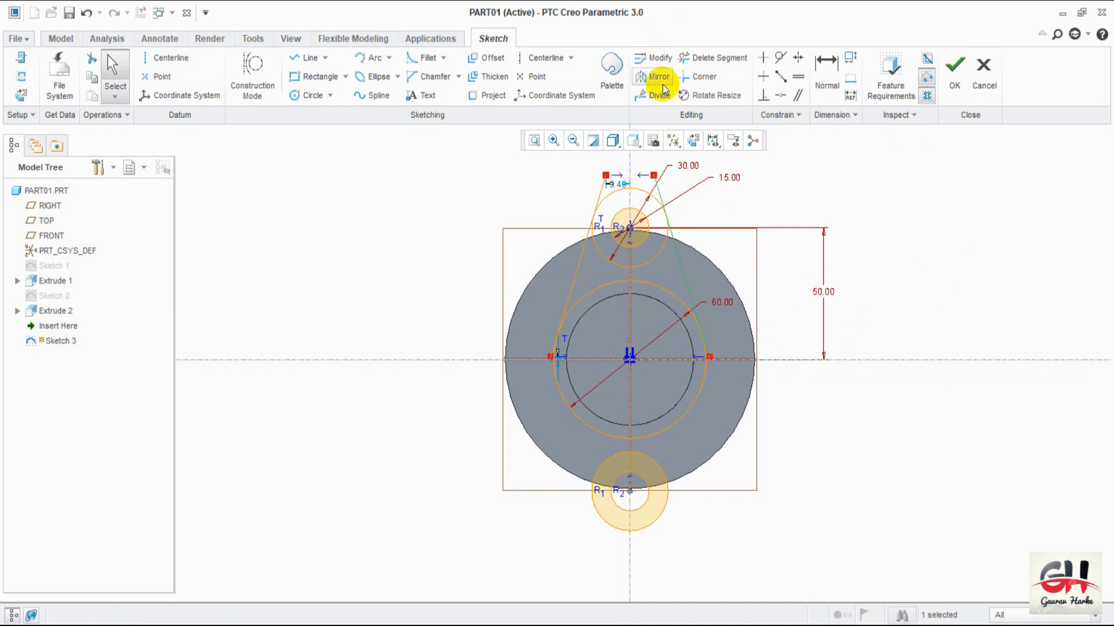
pyautogui.click(652, 77)
pyautogui.click(738, 361)
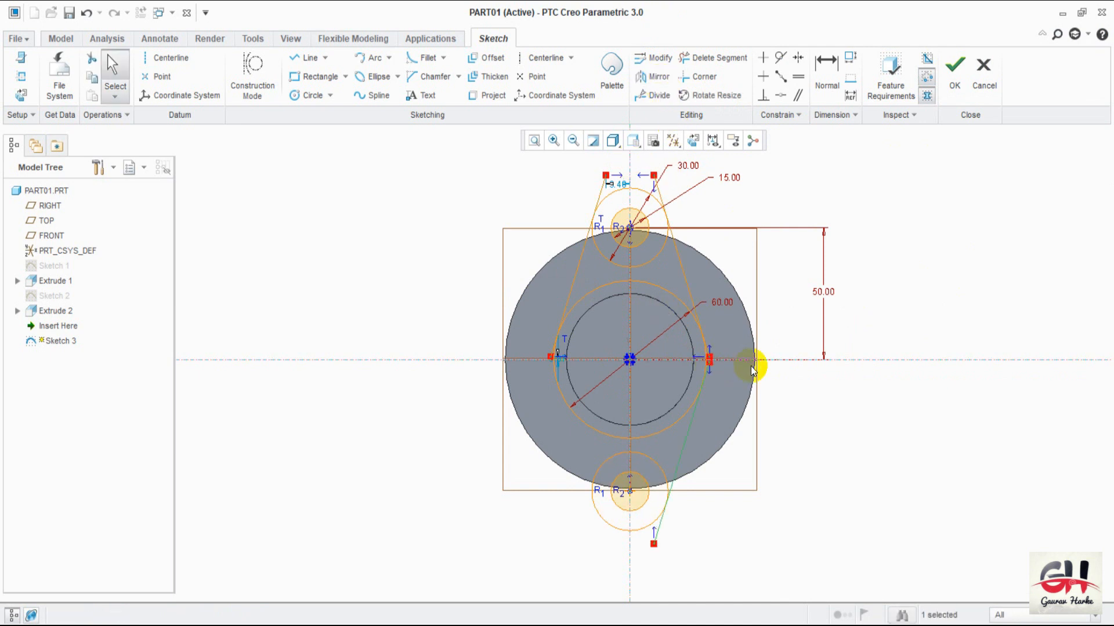
pyautogui.click(660, 80)
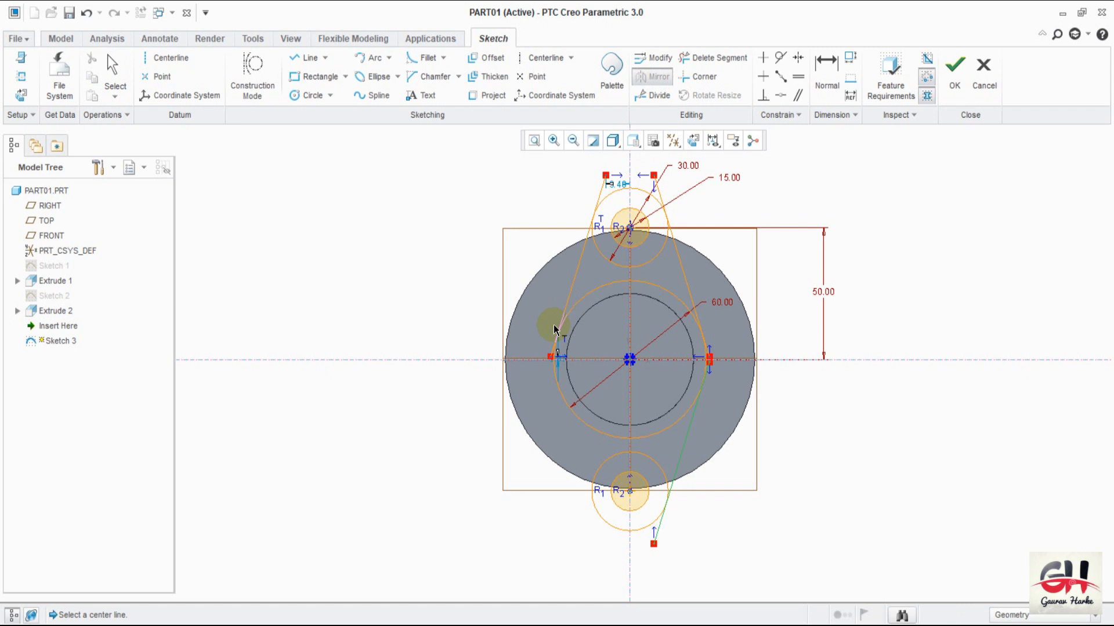
pyautogui.click(631, 340)
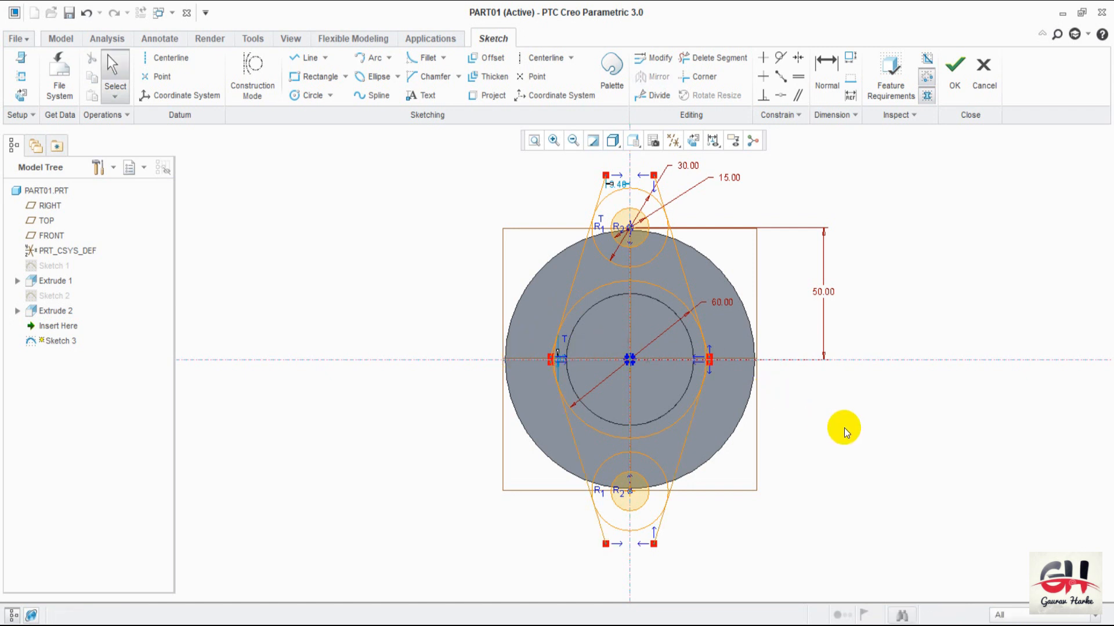
# - Trim the tangent-line ends that overhang the right side of the 60-diameter circle at the horizontal centerline
pyautogui.moveTo(789, 523)
pyautogui.keyDown('shift'); pyautogui.mouseDown(button='middle')
pyautogui.moveTo(754, 482)
pyautogui.moveTo(771, 562)
pyautogui.mouseUp(button='middle'); pyautogui.keyUp('shift')
pyautogui.moveTo(710, 355)
pyautogui.keyDown('ctrl'); pyautogui.mouseDown(button='middle')
pyautogui.moveTo(710, 332)
pyautogui.moveTo(701, 512)
pyautogui.mouseUp(button='middle'); pyautogui.keyUp('ctrl')
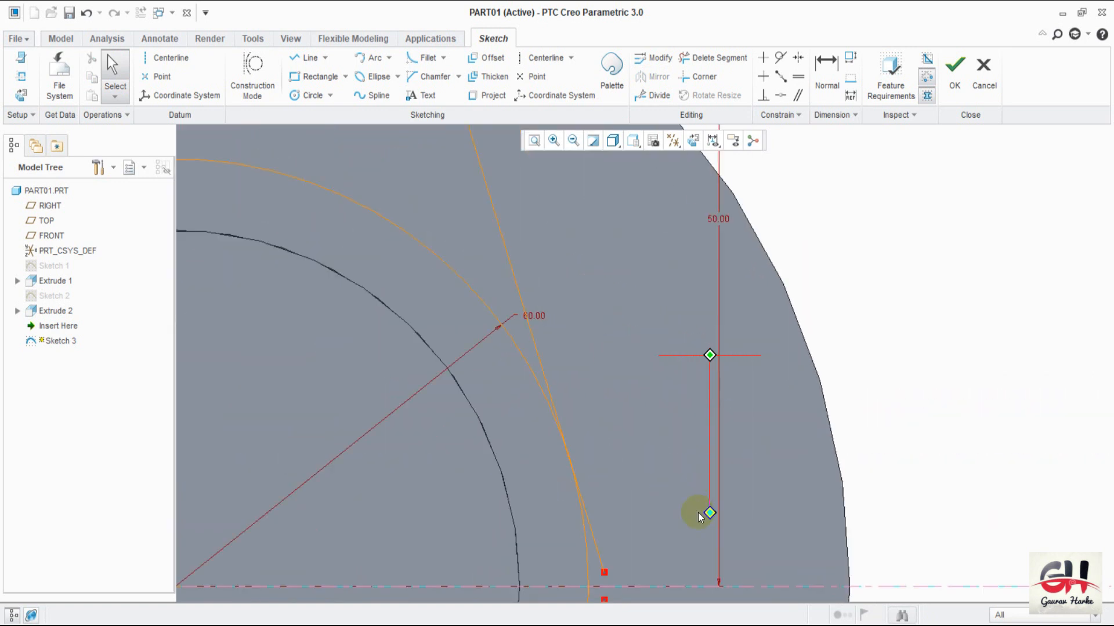
pyautogui.moveTo(875, 486)
pyautogui.keyDown('shift'); pyautogui.mouseDown(button='middle')
pyautogui.moveTo(984, 229)
pyautogui.moveTo(1067, 224)
pyautogui.mouseUp(button='middle'); pyautogui.keyUp('shift')
pyautogui.click(719, 56)
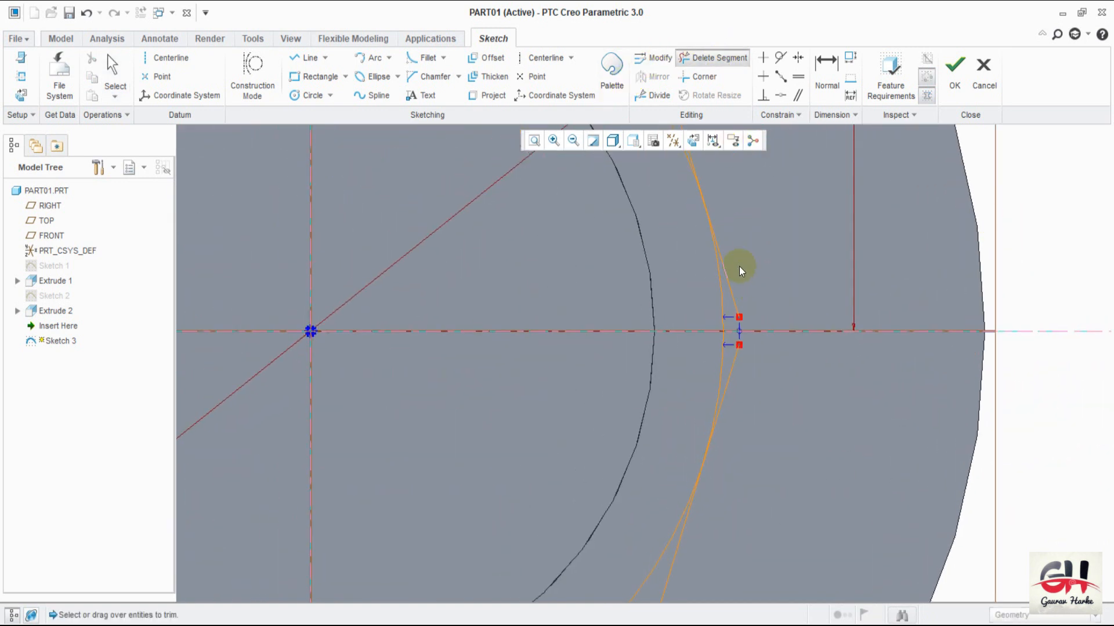
pyautogui.moveTo(730, 298); pyautogui.dragTo(755, 308)
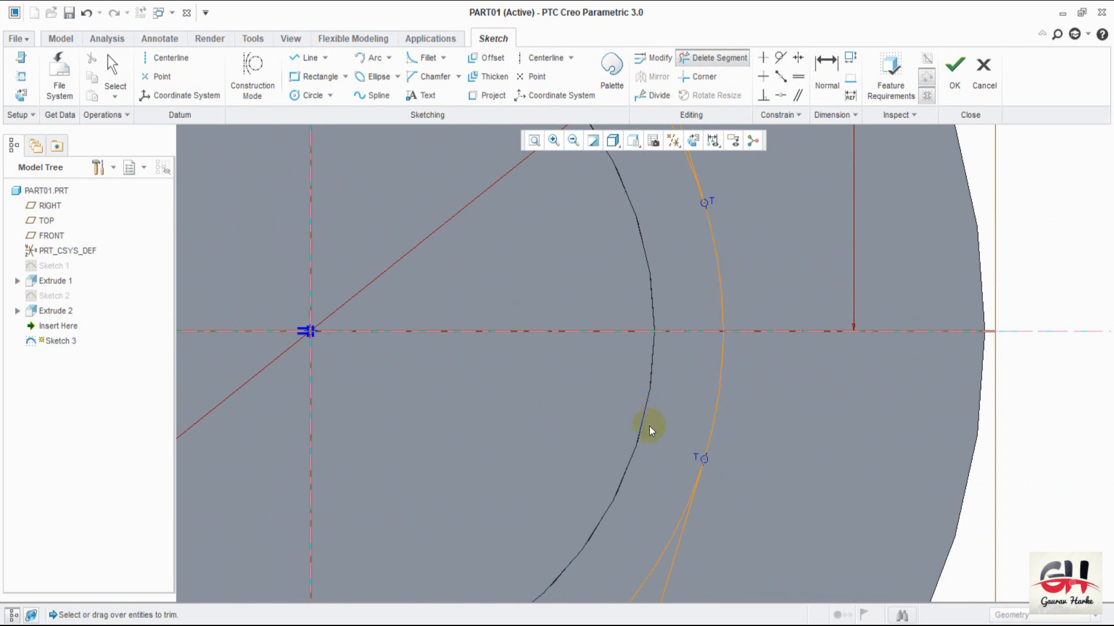
# - Trim away the lower inner arc of the 60-diameter circle and the inner arc of the lower 30-diameter circle
pyautogui.keyDown('shift'); pyautogui.moveTo(651, 428); pyautogui.dragTo(780, 194, button='middle'); pyautogui.keyUp('shift')
pyautogui.moveTo(671, 422)
pyautogui.mouseDown(button='middle')
pyautogui.moveTo(778, 214)
pyautogui.moveTo(678, 315)
pyautogui.moveTo(679, 219)
pyautogui.mouseUp(button='middle')
pyautogui.click(714, 142)
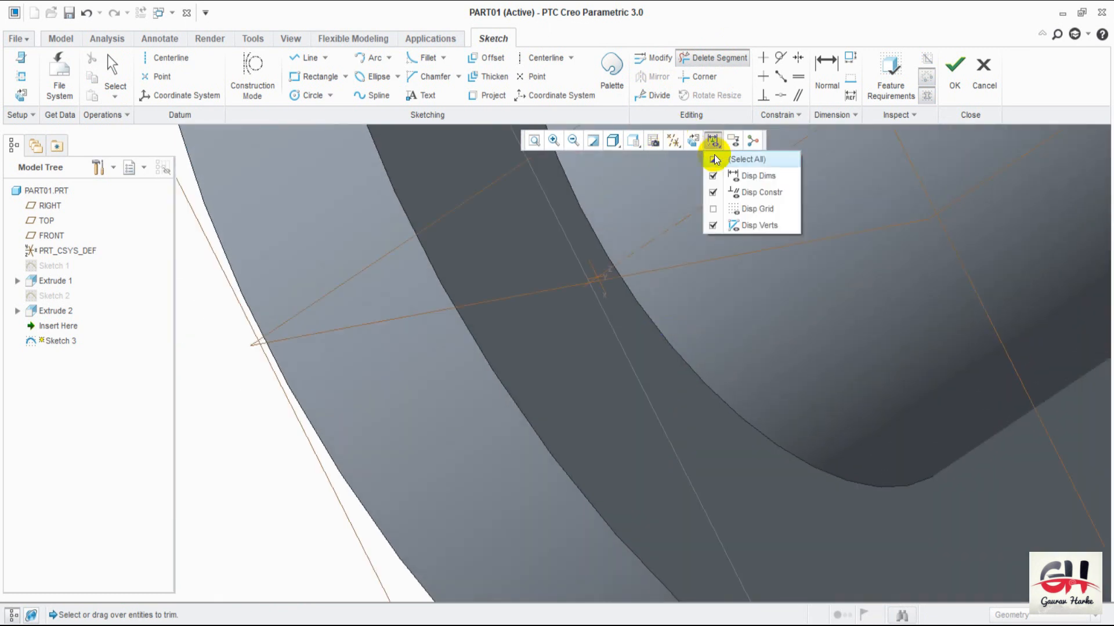
pyautogui.click(693, 141)
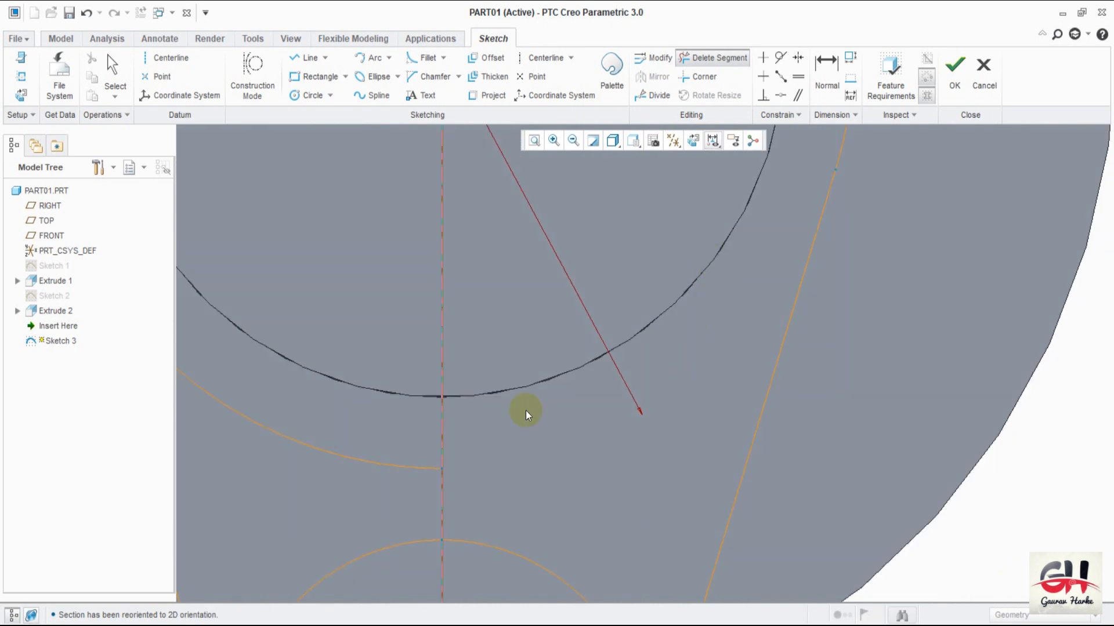
pyautogui.moveTo(400, 523); pyautogui.dragTo(410, 548)
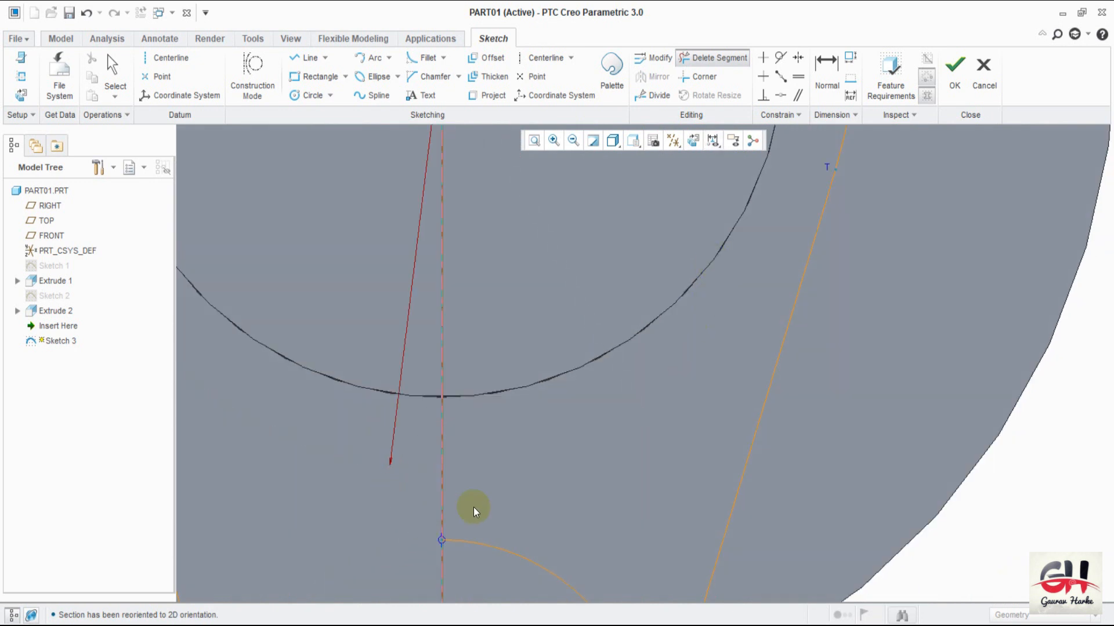
pyautogui.moveTo(597, 284)
pyautogui.keyDown('ctrl'); pyautogui.mouseDown(button='middle')
pyautogui.moveTo(598, 312)
pyautogui.moveTo(622, 194)
pyautogui.mouseUp(button='middle'); pyautogui.keyUp('ctrl')
pyautogui.moveTo(566, 472)
pyautogui.keyDown('ctrl'); pyautogui.mouseDown(button='middle')
pyautogui.moveTo(596, 382)
pyautogui.moveTo(592, 407)
pyautogui.moveTo(658, 355)
pyautogui.moveTo(716, 244)
pyautogui.mouseUp(button='middle'); pyautogui.keyUp('ctrl')
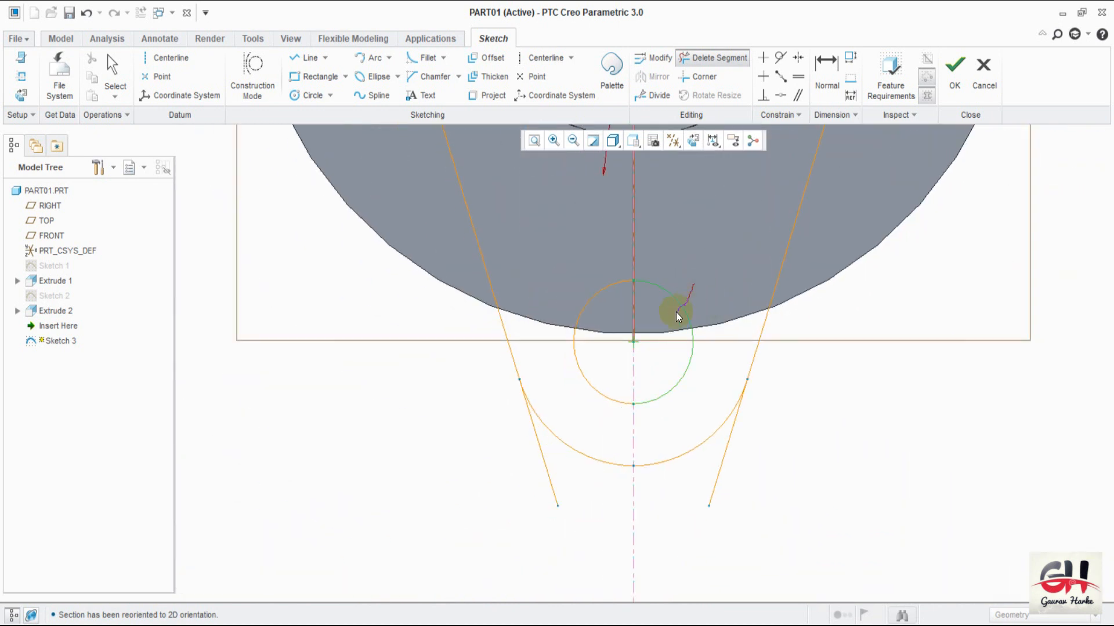
# - Trim the two tangent-line ends that overhang below the lower lobe, keeping the lower 15-diameter circle whole
pyautogui.moveTo(678, 316); pyautogui.dragTo(680, 315)
pyautogui.hotkey('ctrl', 'z')
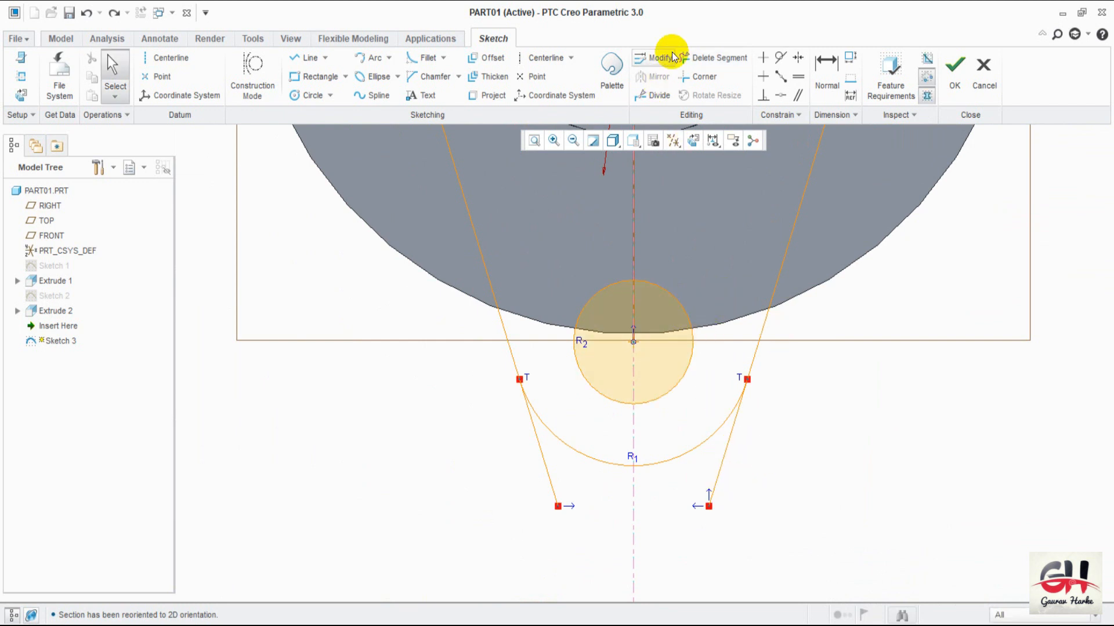
pyautogui.click(714, 57)
pyautogui.moveTo(773, 457)
pyautogui.mouseDown()
pyautogui.moveTo(637, 490)
pyautogui.moveTo(571, 478)
pyautogui.moveTo(531, 485)
pyautogui.mouseUp()
# - Trim the tangent-line ends overhanging the left side of the 60-diameter circle and that circle's upper inner arc
pyautogui.keyDown('shift'); pyautogui.moveTo(413, 254); pyautogui.dragTo(453, 551, button='middle'); pyautogui.keyUp('shift')
pyautogui.keyDown('shift'); pyautogui.moveTo(445, 270); pyautogui.dragTo(486, 458, button='middle'); pyautogui.keyUp('shift')
pyautogui.moveTo(466, 403); pyautogui.dragTo(470, 409)
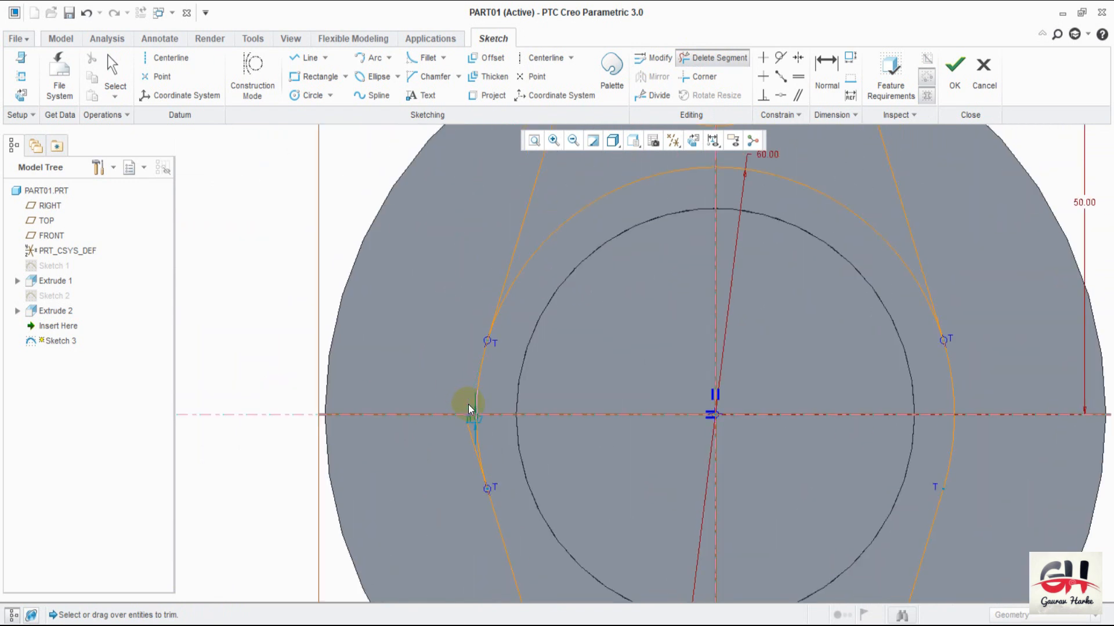
pyautogui.moveTo(551, 323)
pyautogui.keyDown('shift'); pyautogui.mouseDown(button='middle')
pyautogui.moveTo(502, 472)
pyautogui.moveTo(549, 372)
pyautogui.mouseUp(button='middle'); pyautogui.keyUp('shift')
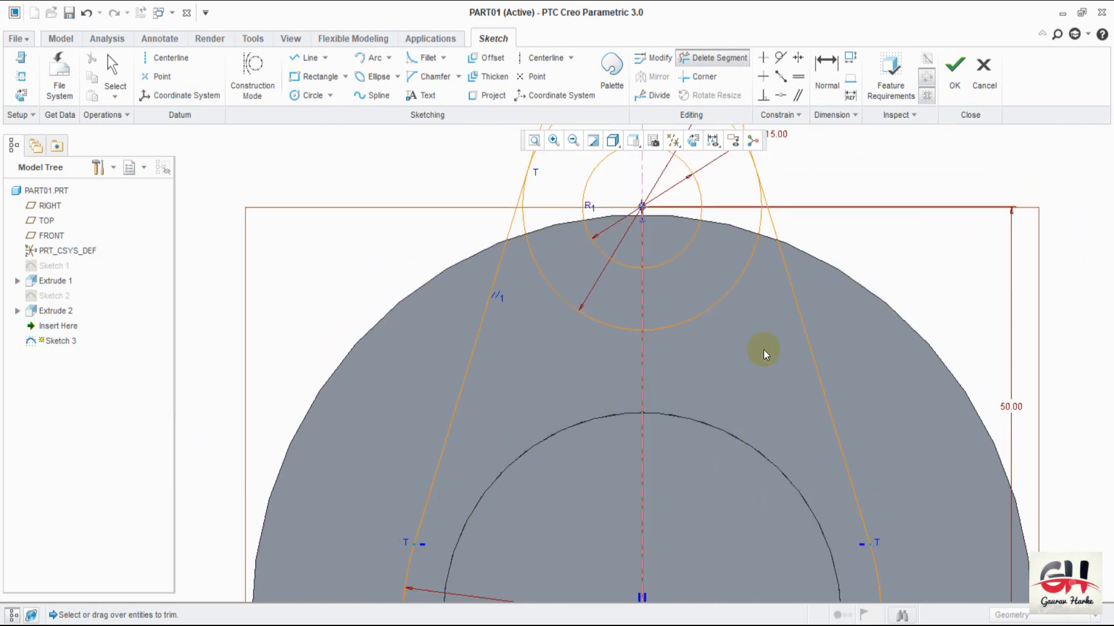
# - Trim the upper 30-diameter circle's inner arc and the tangent-line ends overhanging the upper lobe to close the outline
pyautogui.keyDown('shift'); pyautogui.moveTo(764, 339); pyautogui.dragTo(733, 509, button='middle'); pyautogui.keyUp('shift')
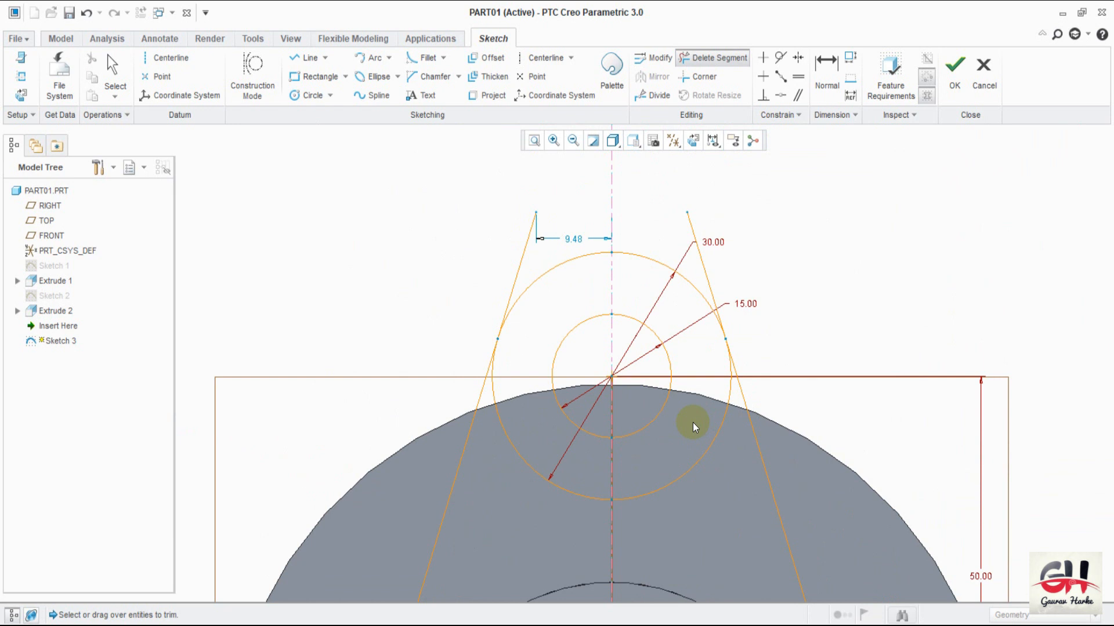
pyautogui.moveTo(696, 477); pyautogui.dragTo(697, 480)
pyautogui.moveTo(669, 231); pyautogui.dragTo(715, 248)
pyautogui.moveTo(524, 431); pyautogui.dragTo(525, 477)
pyautogui.moveTo(500, 240); pyautogui.dragTo(564, 245)
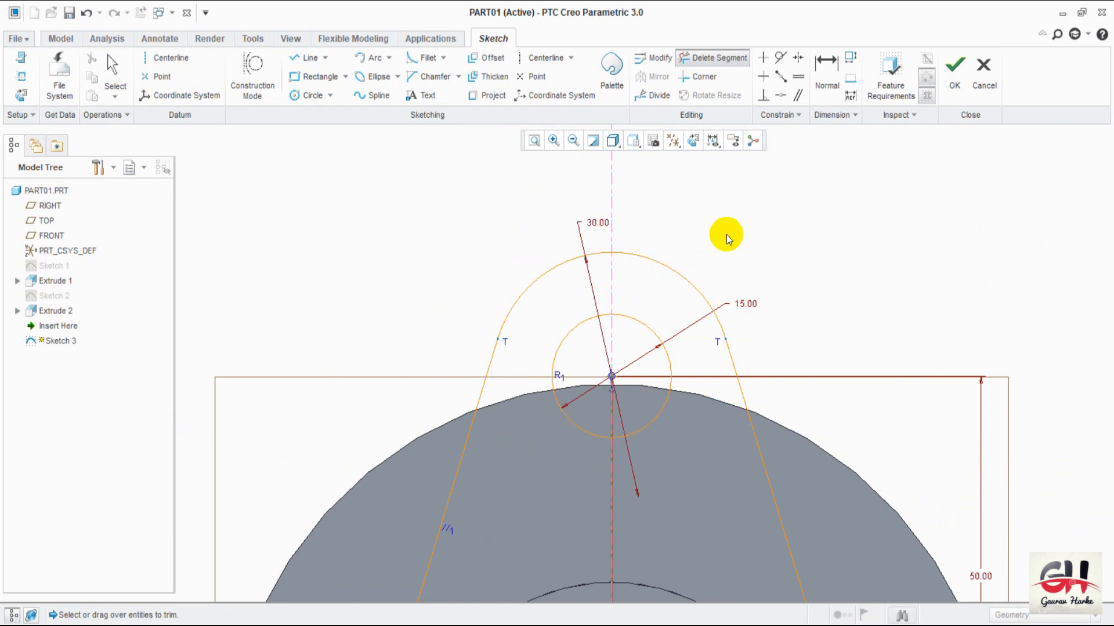
pyautogui.middleClick(769, 246)
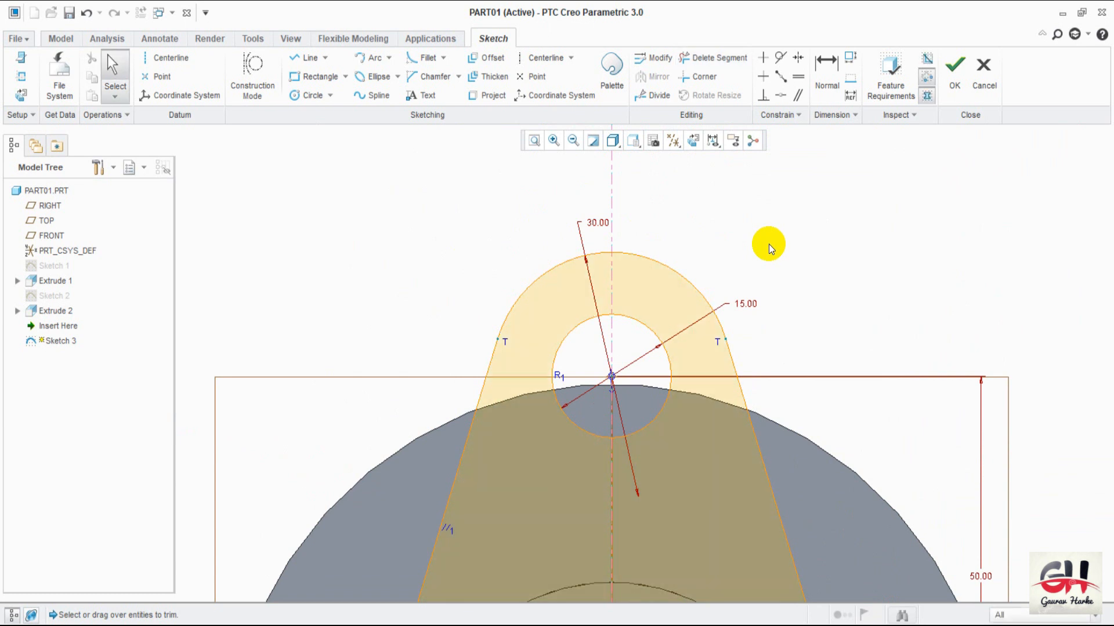
# - Finish the two-lobed flange sketch
pyautogui.moveTo(751, 223)
pyautogui.keyDown('ctrl'); pyautogui.mouseDown(button='middle')
pyautogui.moveTo(736, 315)
pyautogui.moveTo(778, 402)
pyautogui.moveTo(778, 228)
pyautogui.moveTo(780, 268)
pyautogui.mouseUp(button='middle'); pyautogui.keyUp('ctrl')
pyautogui.moveTo(850, 363)
pyautogui.mouseDown(button='middle')
pyautogui.moveTo(760, 211)
pyautogui.moveTo(761, 251)
pyautogui.mouseUp(button='middle')
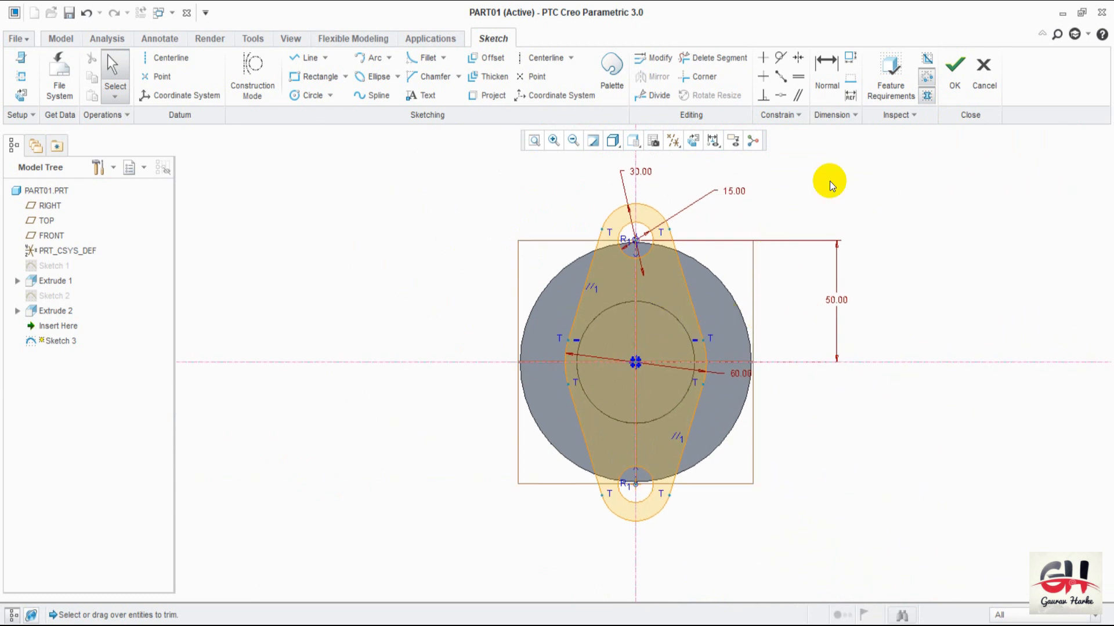
pyautogui.click(953, 81)
pyautogui.moveTo(844, 314)
pyautogui.mouseDown(button='middle')
pyautogui.moveTo(684, 371)
pyautogui.moveTo(740, 387)
pyautogui.moveTo(746, 336)
pyautogui.moveTo(756, 480)
pyautogui.mouseUp(button='middle')
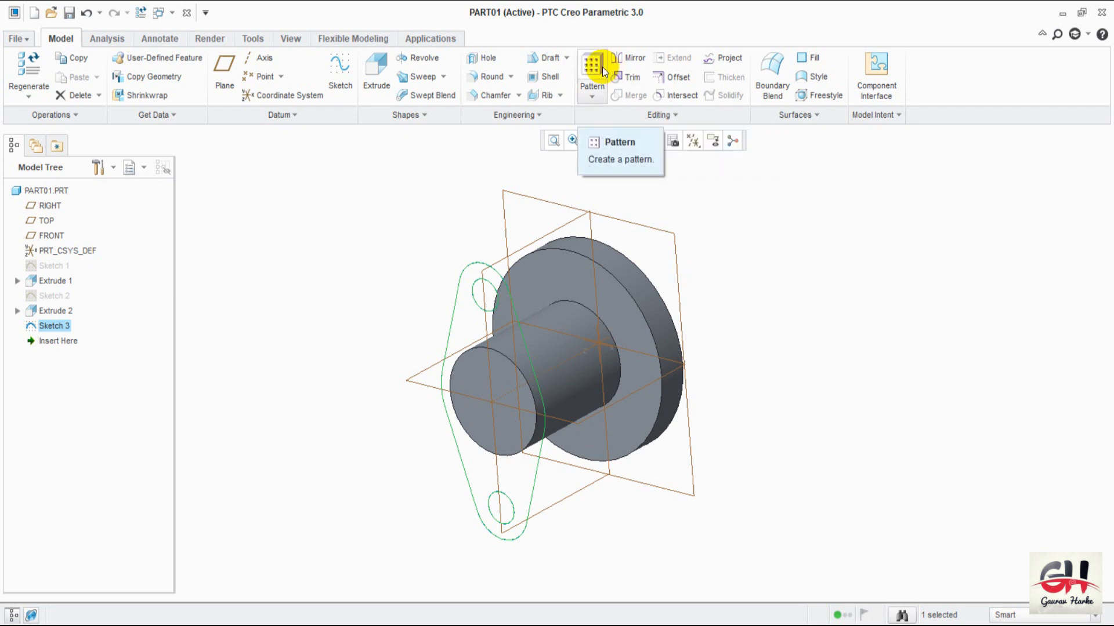
# - Extrude the flange sketch outward from the boss's end face to a depth of 15
pyautogui.click(371, 67)
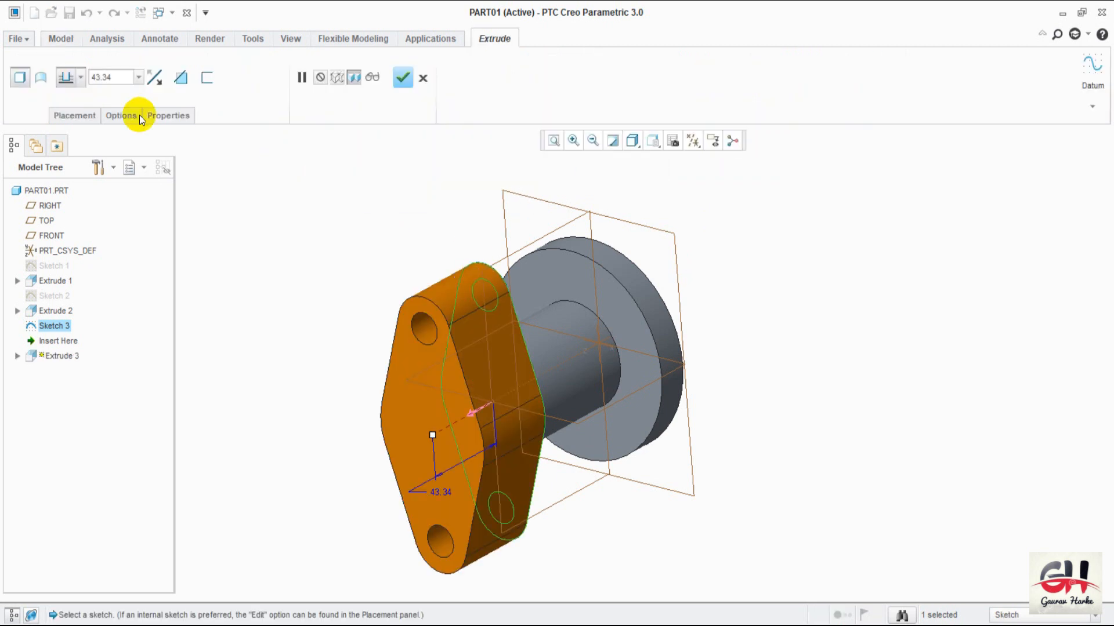
pyautogui.write('15')
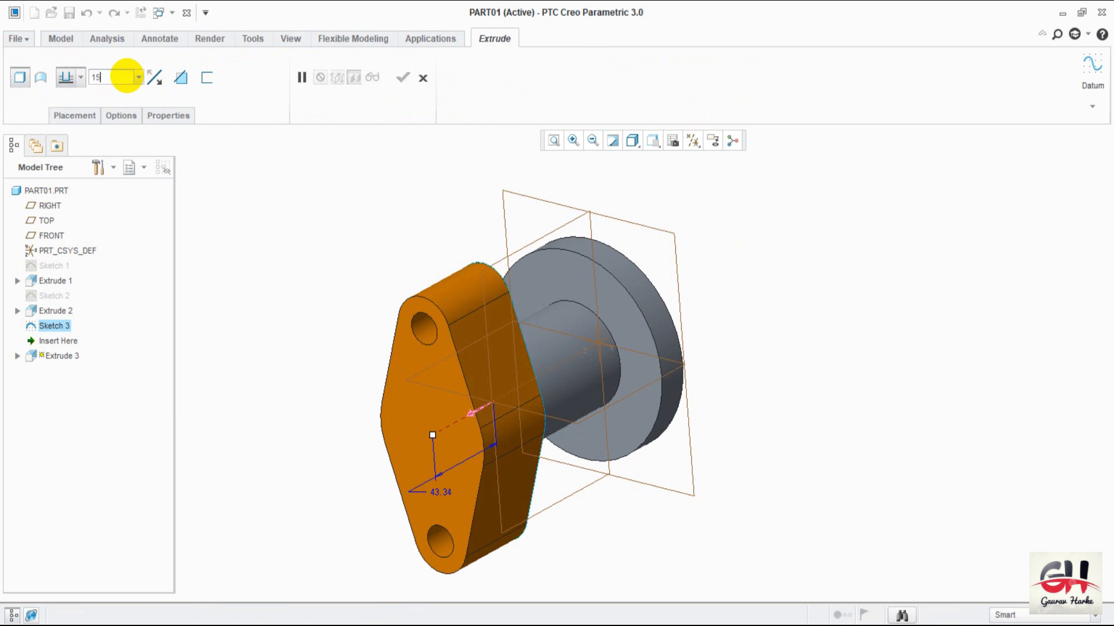
pyautogui.press('Return')
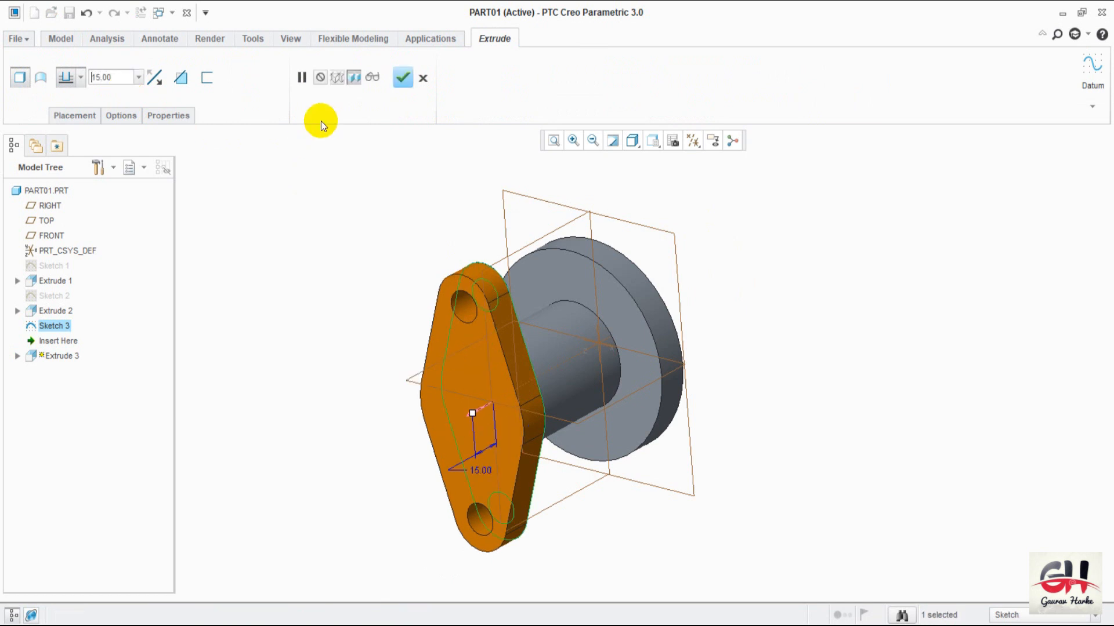
pyautogui.click(406, 79)
# - Start a hole on the flange's front face with Radial placement
pyautogui.moveTo(402, 286); pyautogui.dragTo(396, 437, button='middle')
pyautogui.moveTo(399, 347); pyautogui.dragTo(398, 237, button='middle')
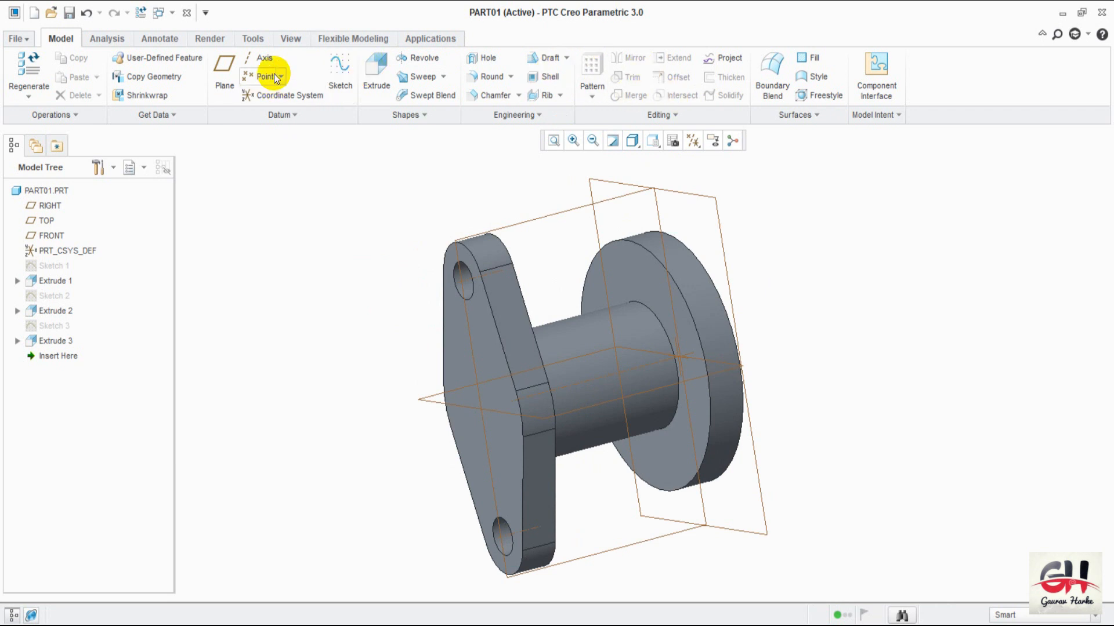
pyautogui.click(485, 57)
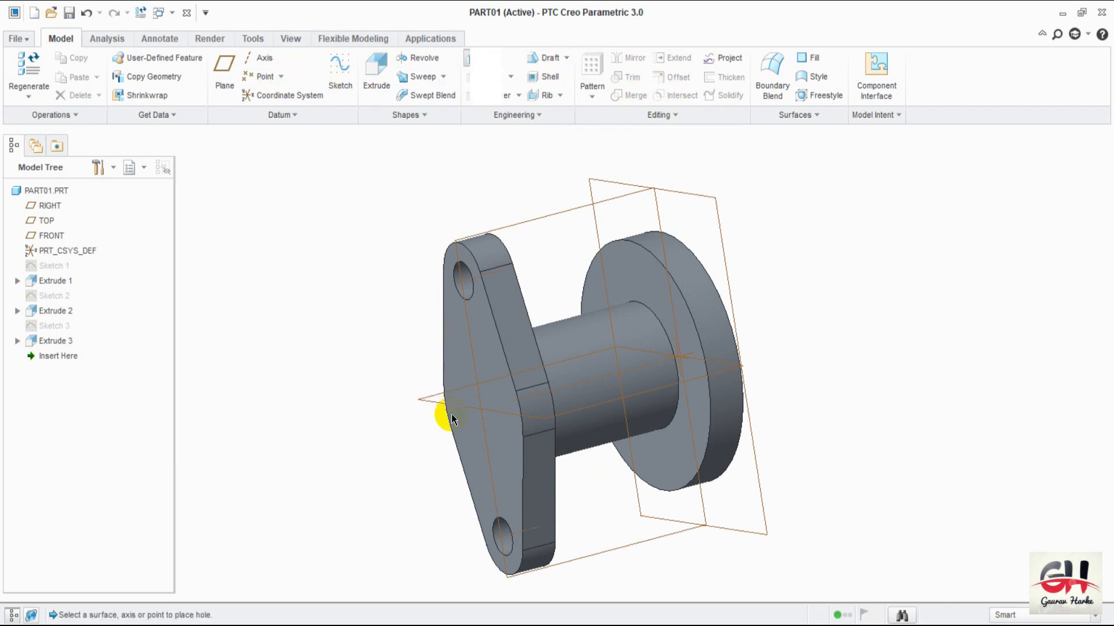
pyautogui.click(485, 347)
pyautogui.moveTo(360, 332)
pyautogui.mouseDown(button='middle')
pyautogui.moveTo(373, 356)
pyautogui.moveTo(371, 333)
pyautogui.mouseUp(button='middle')
pyautogui.click(96, 116)
pyautogui.click(136, 198)
pyautogui.click(123, 228)
# - Reference the hole to the boss axis A_2 and the TOP plane, and set its radial offset to 0
pyautogui.keyDown('shift'); pyautogui.moveTo(574, 395); pyautogui.dragTo(712, 353, button='middle'); pyautogui.keyUp('shift')
pyautogui.click(562, 262)
pyautogui.moveTo(564, 265); pyautogui.dragTo(658, 322)
pyautogui.moveTo(526, 260); pyautogui.dragTo(465, 326)
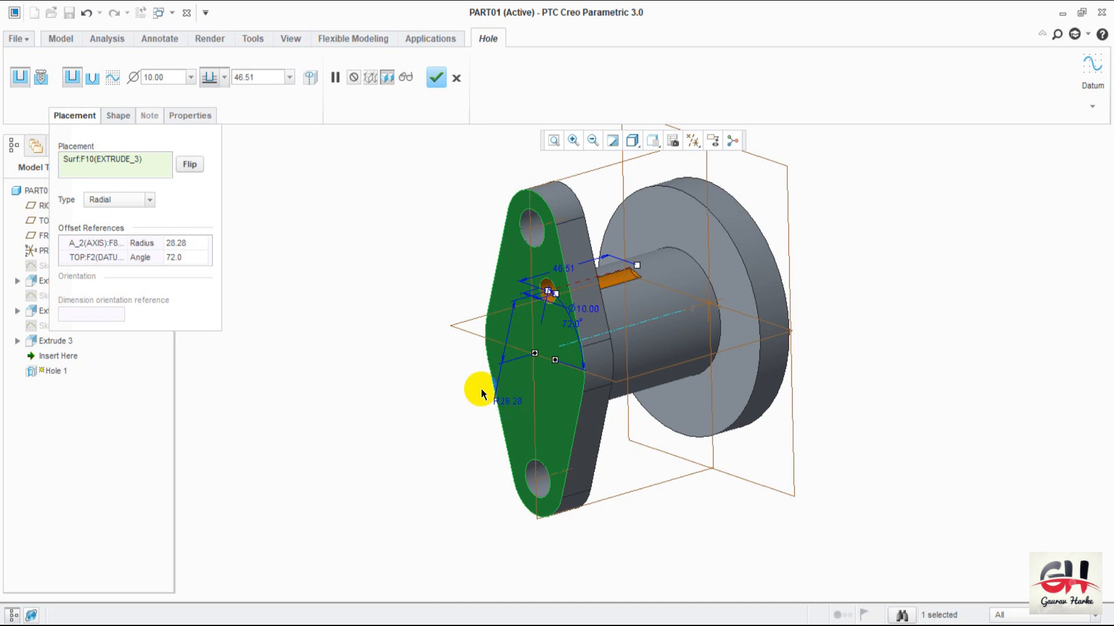
pyautogui.doubleClick(511, 399)
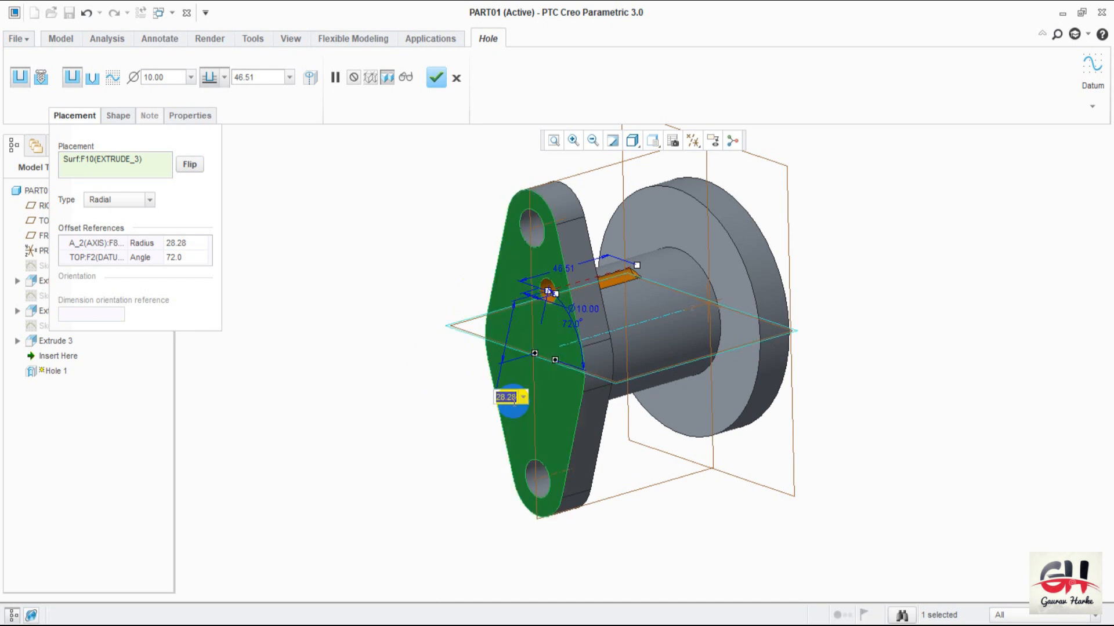
pyautogui.write('0')
pyautogui.press('Return')
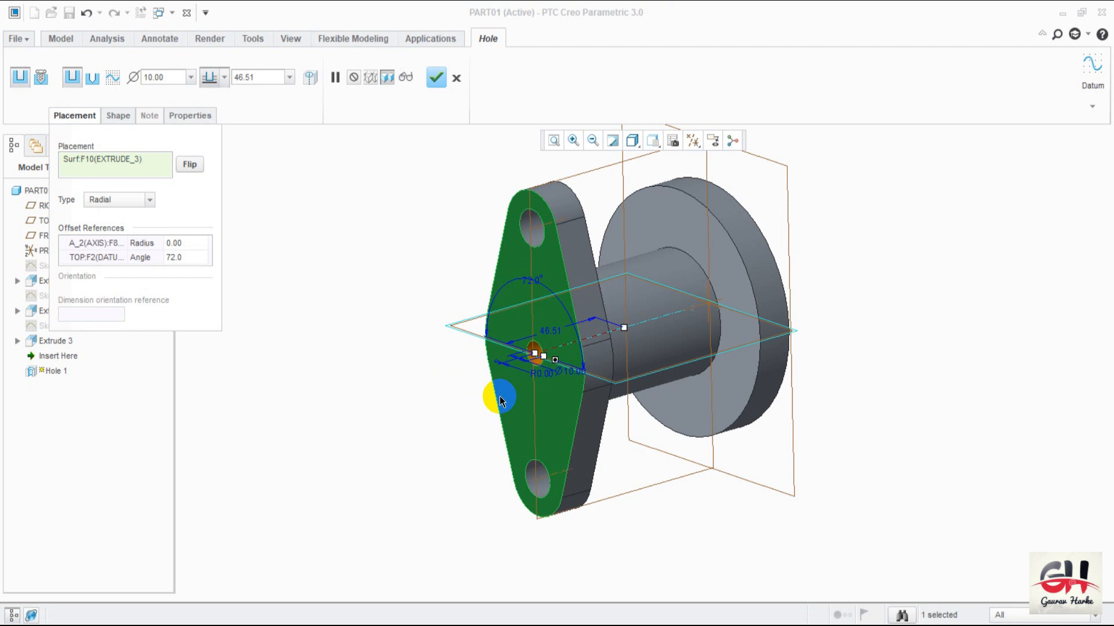
# - Switch the hole to the standard drilled profile with its depth set to To Next
pyautogui.click(165, 77)
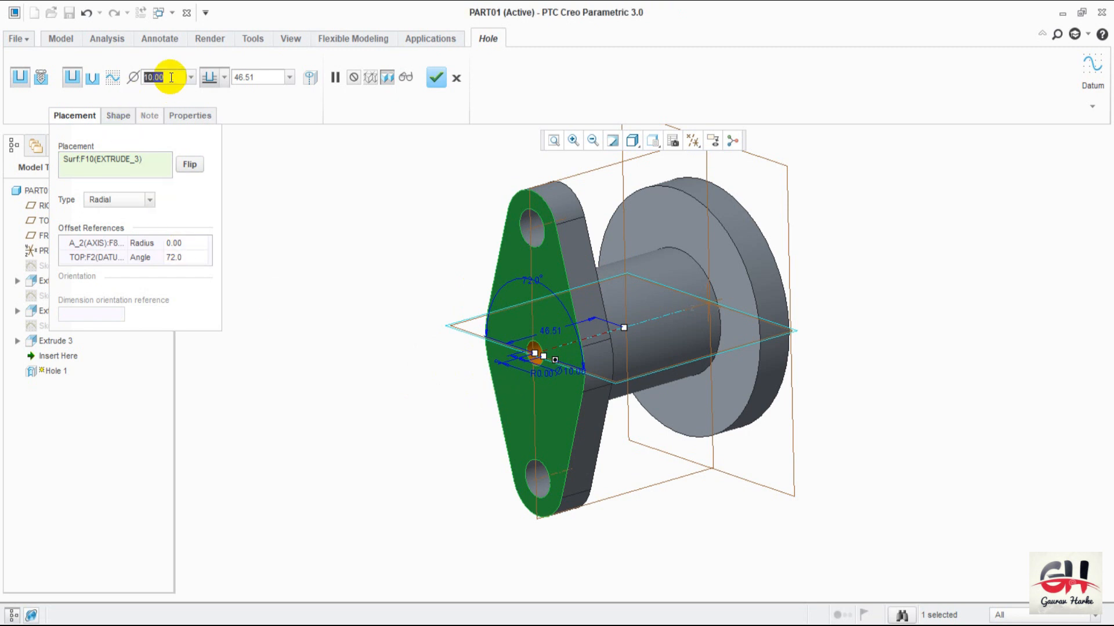
pyautogui.click(112, 116)
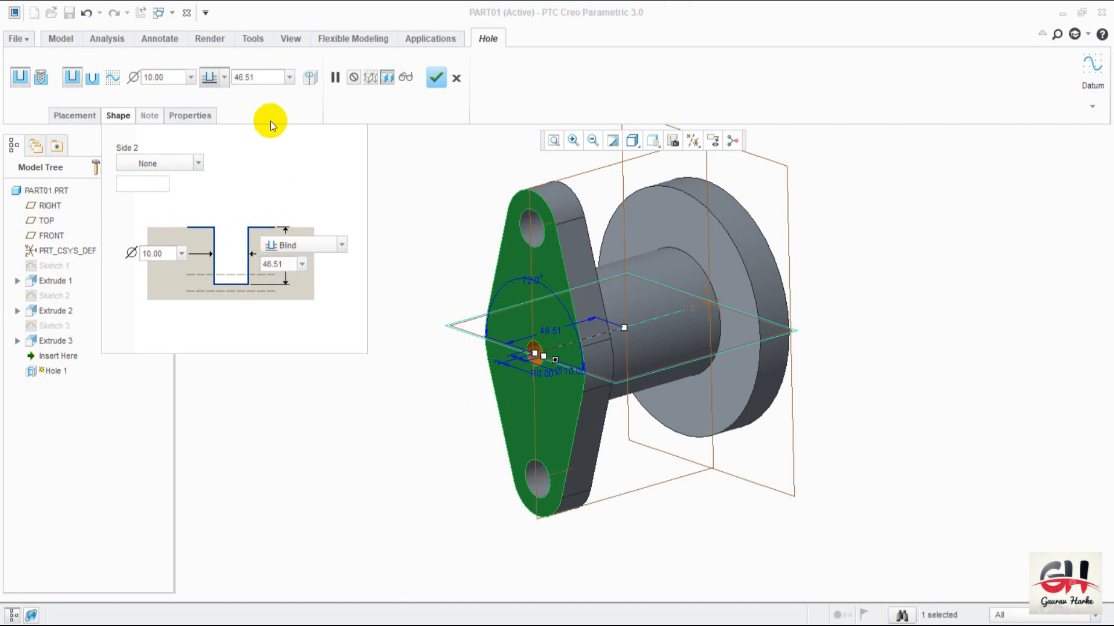
pyautogui.click(91, 78)
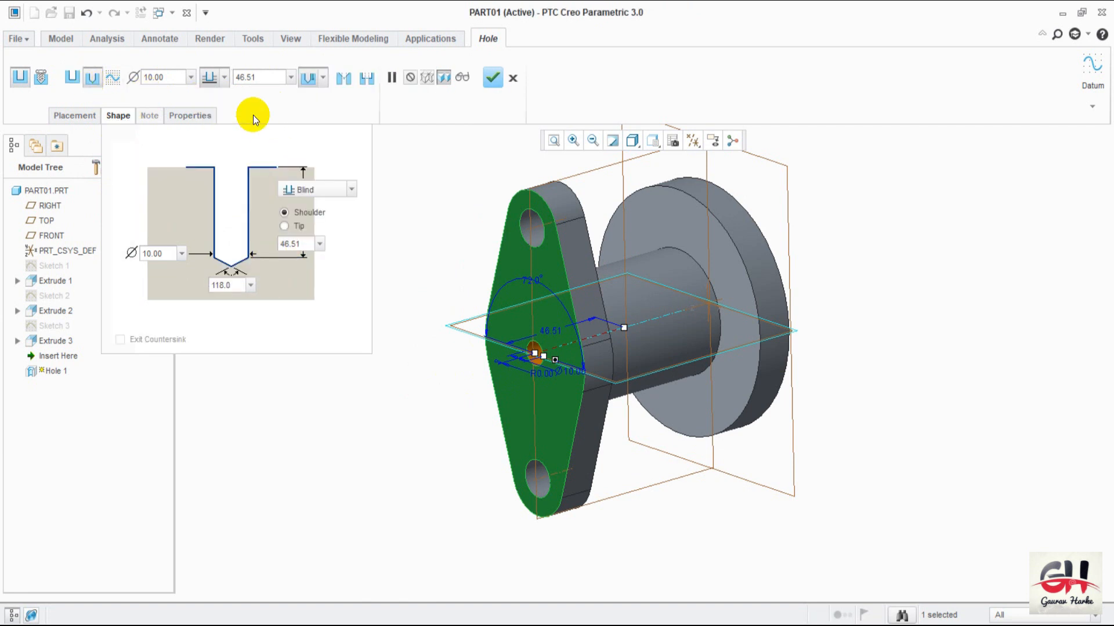
pyautogui.click(323, 78)
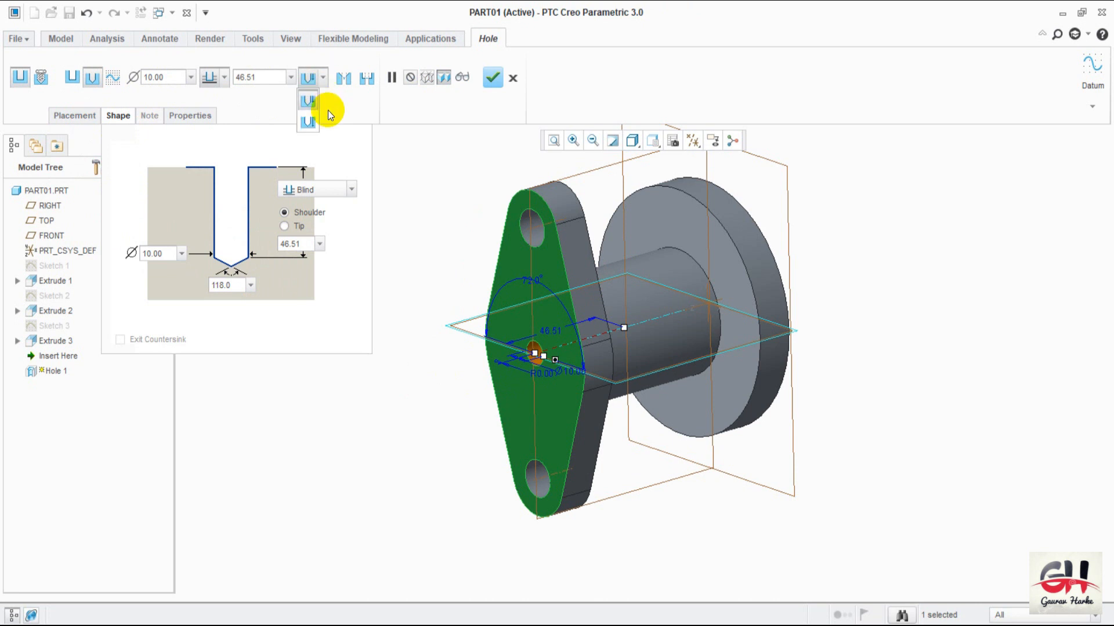
pyautogui.click(329, 193)
pyautogui.click(317, 227)
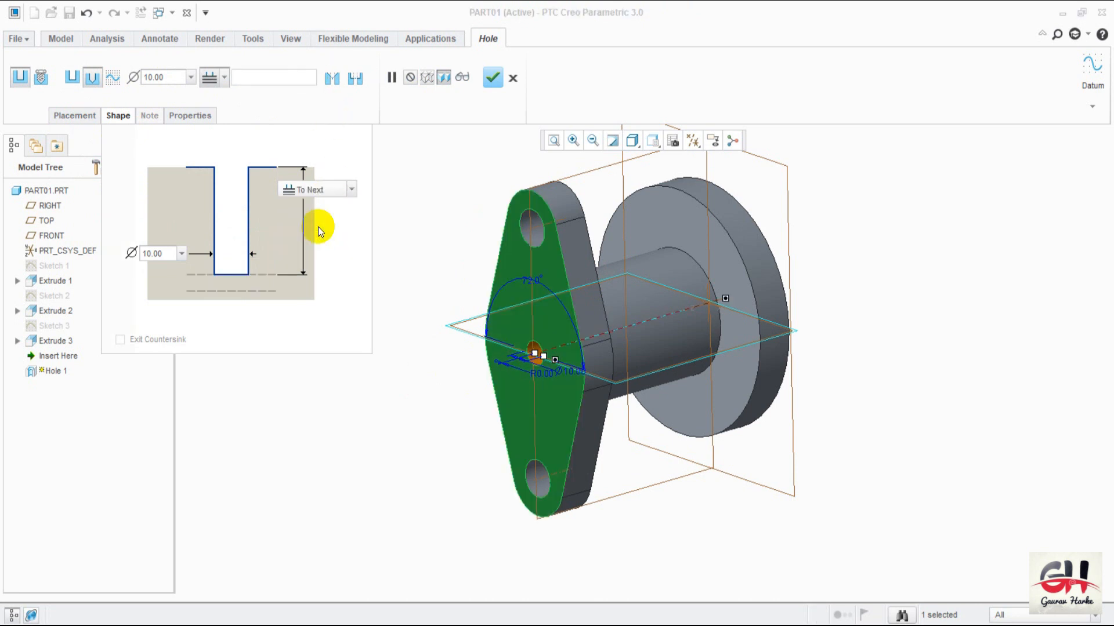
# - Add a counterbore to the hole and set the counterbore depth to 30
pyautogui.click(332, 189)
pyautogui.click(343, 96)
pyautogui.click(357, 84)
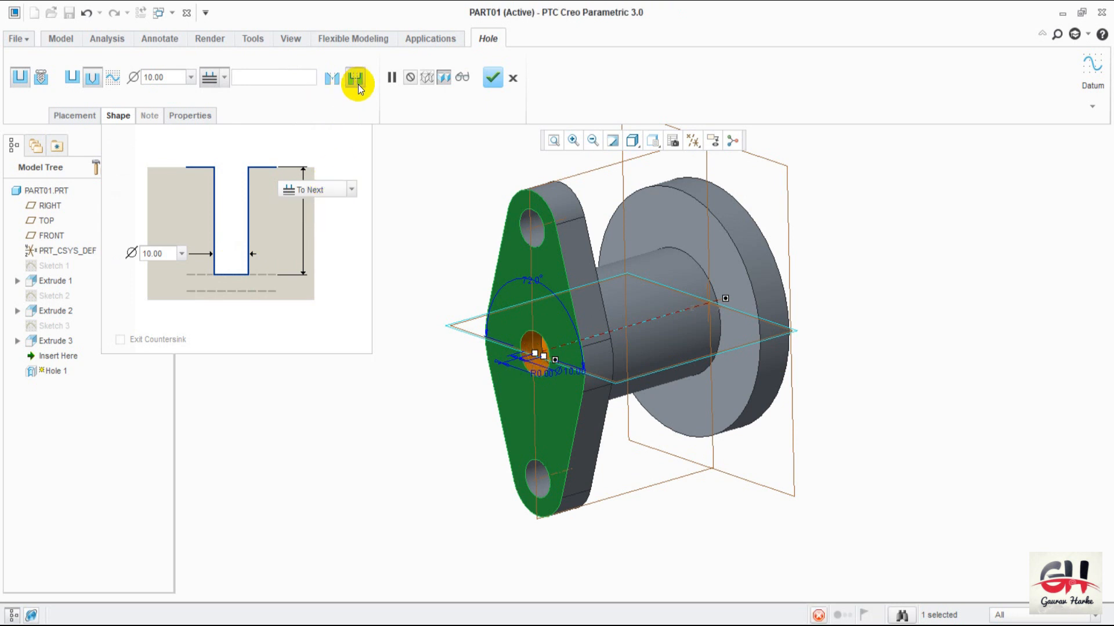
pyautogui.click(339, 191)
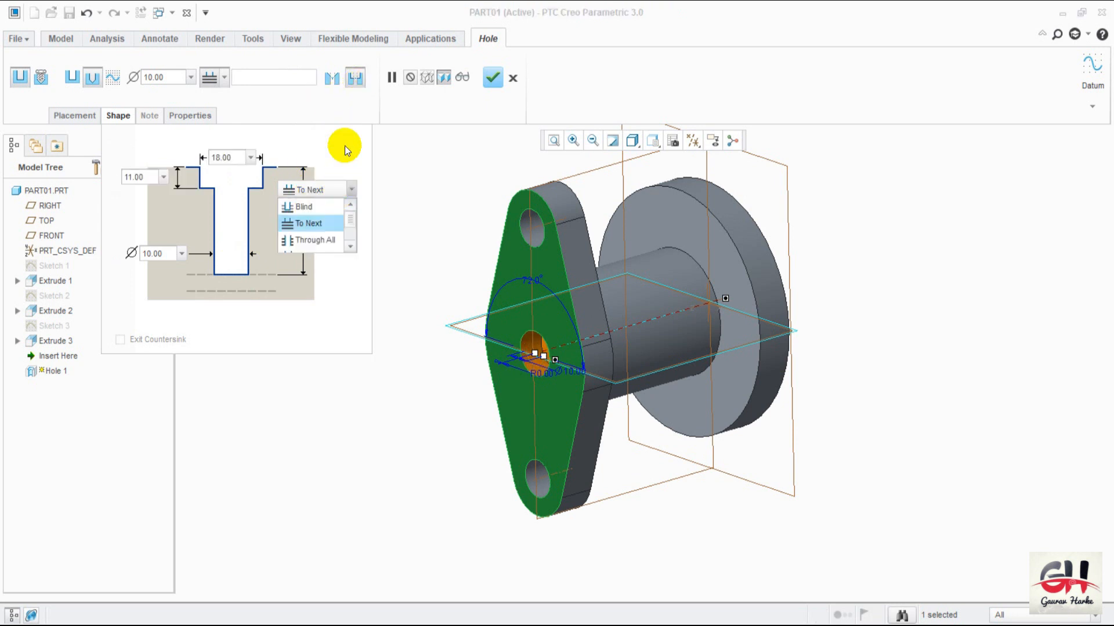
pyautogui.click(334, 115)
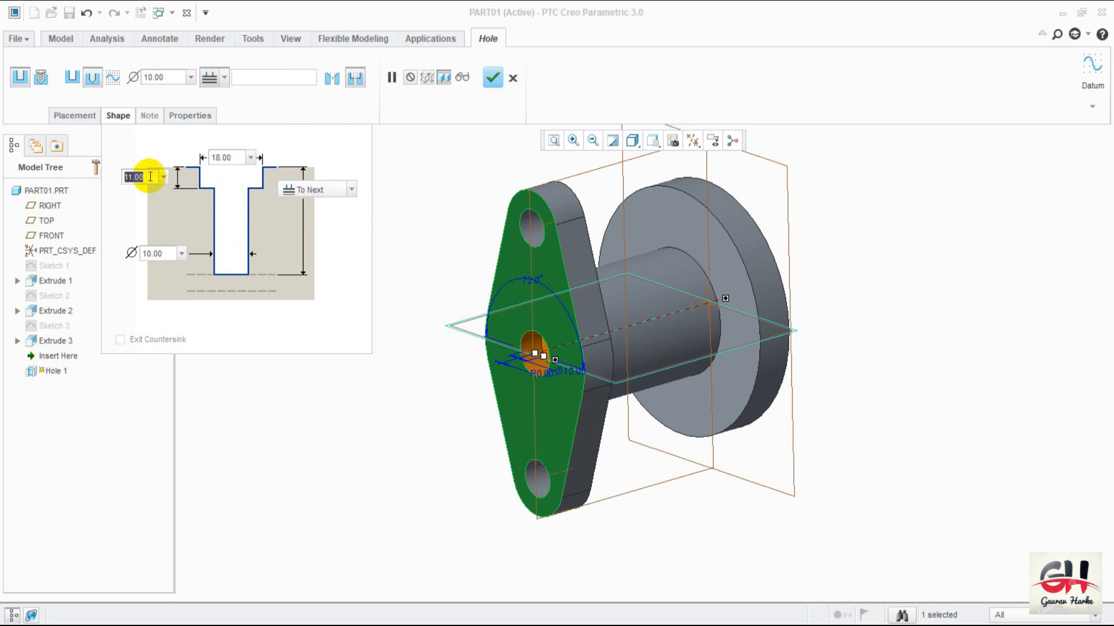
pyautogui.write('30')
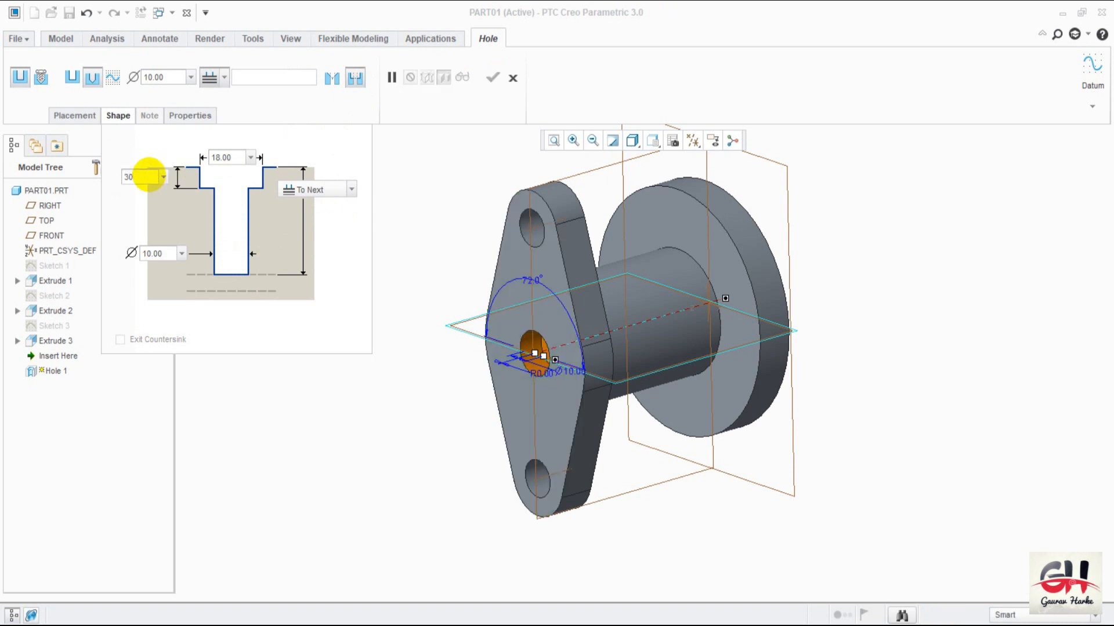
# - Try to set the hole's drill diameter to 26
pyautogui.click(170, 251)
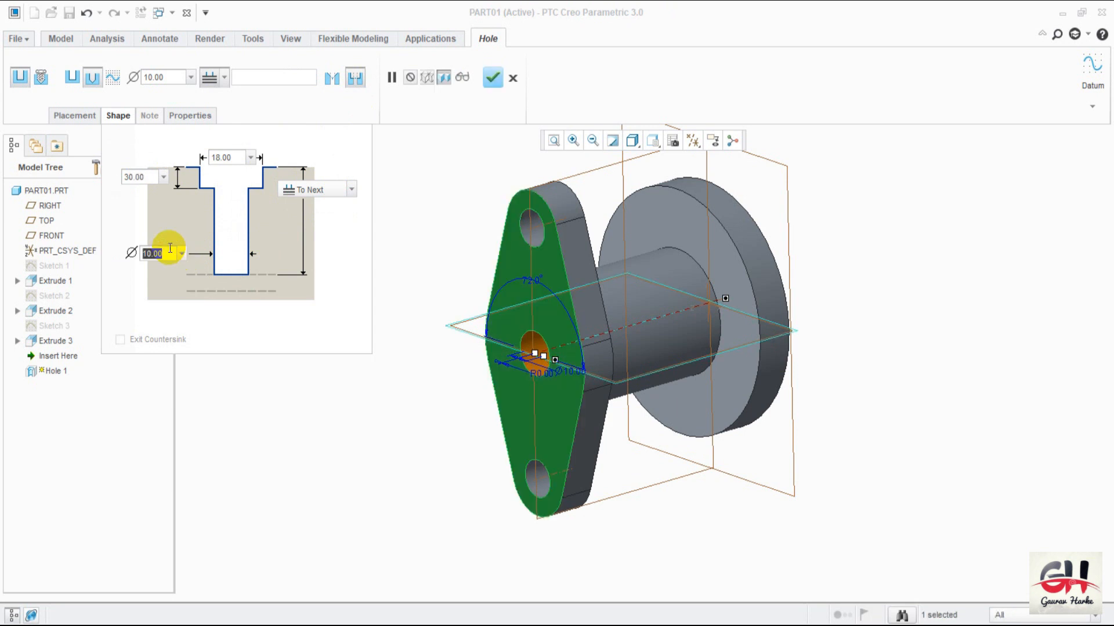
pyautogui.write('26')
pyautogui.press('Return')
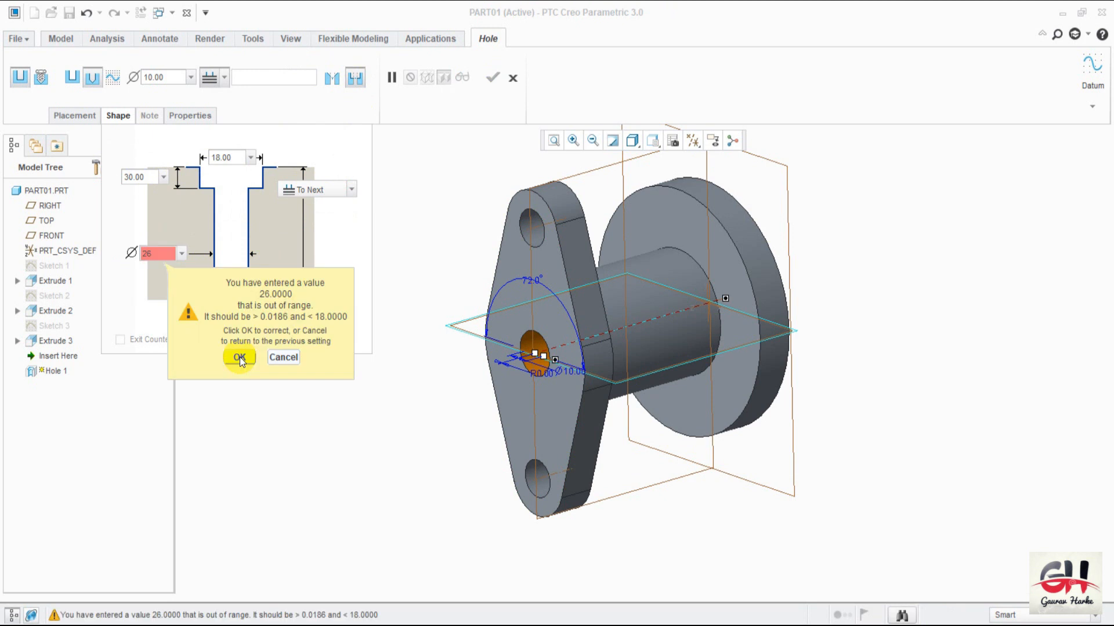
pyautogui.click(239, 356)
# - Set the hole's counterbore diameter to 35 and its drill diameter to 26, and create the hole
pyautogui.click(235, 153)
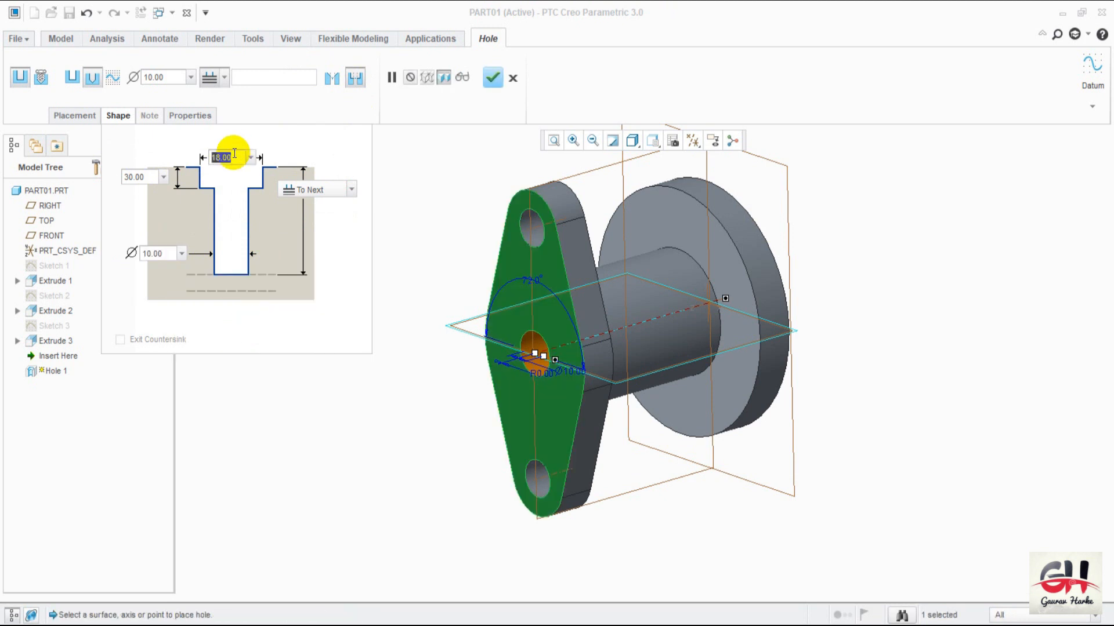
pyautogui.write('35')
pyautogui.press('Return')
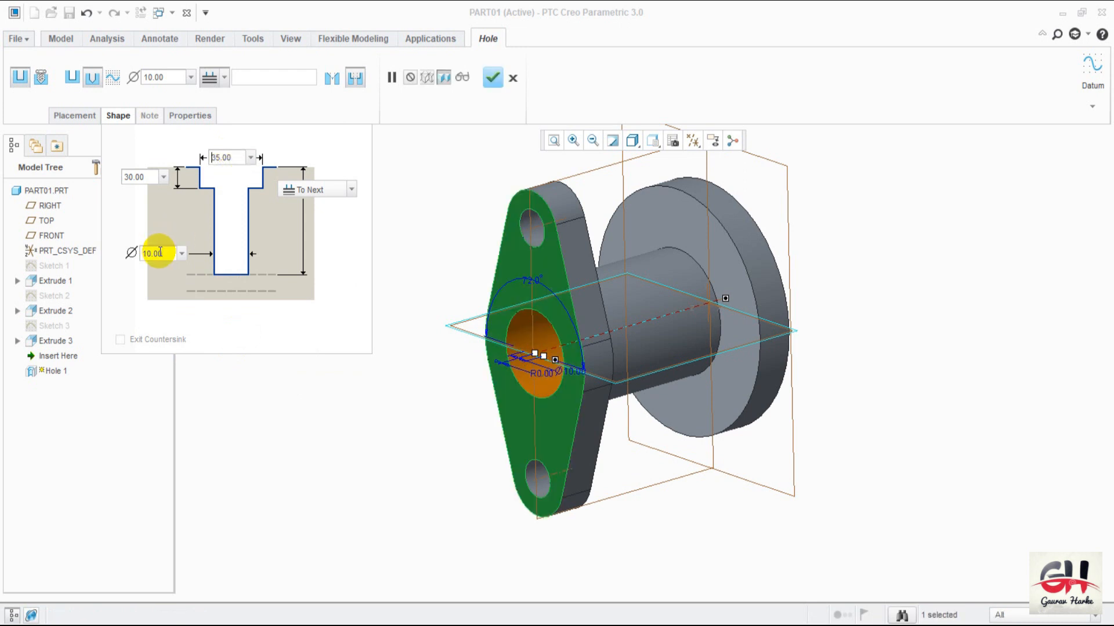
pyautogui.write('26')
pyautogui.press('Return')
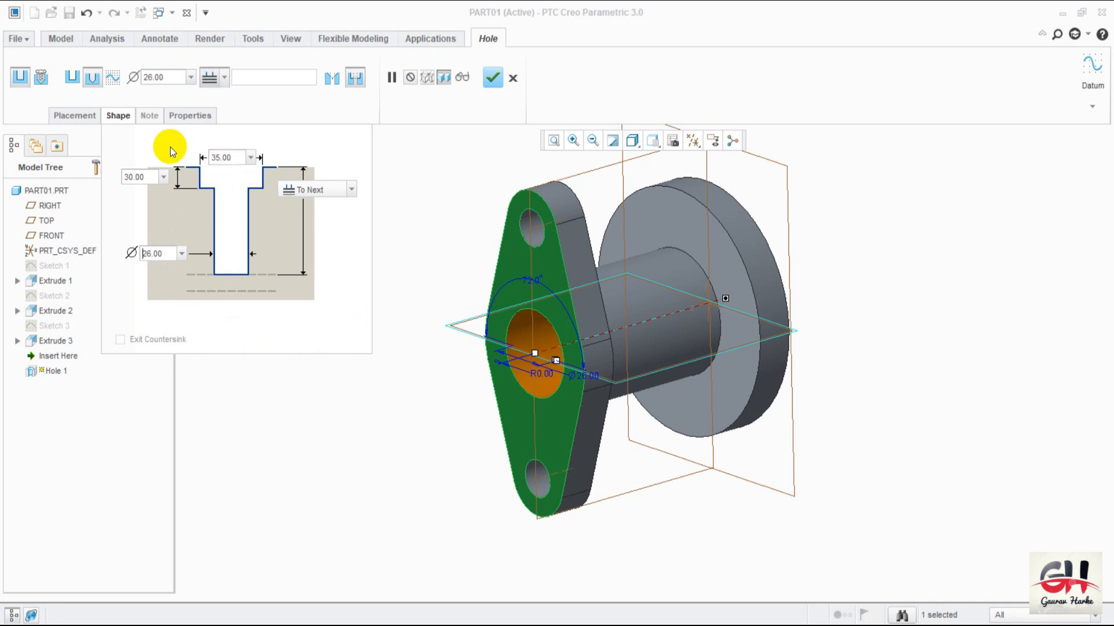
pyautogui.click(467, 77)
pyautogui.click(467, 77)
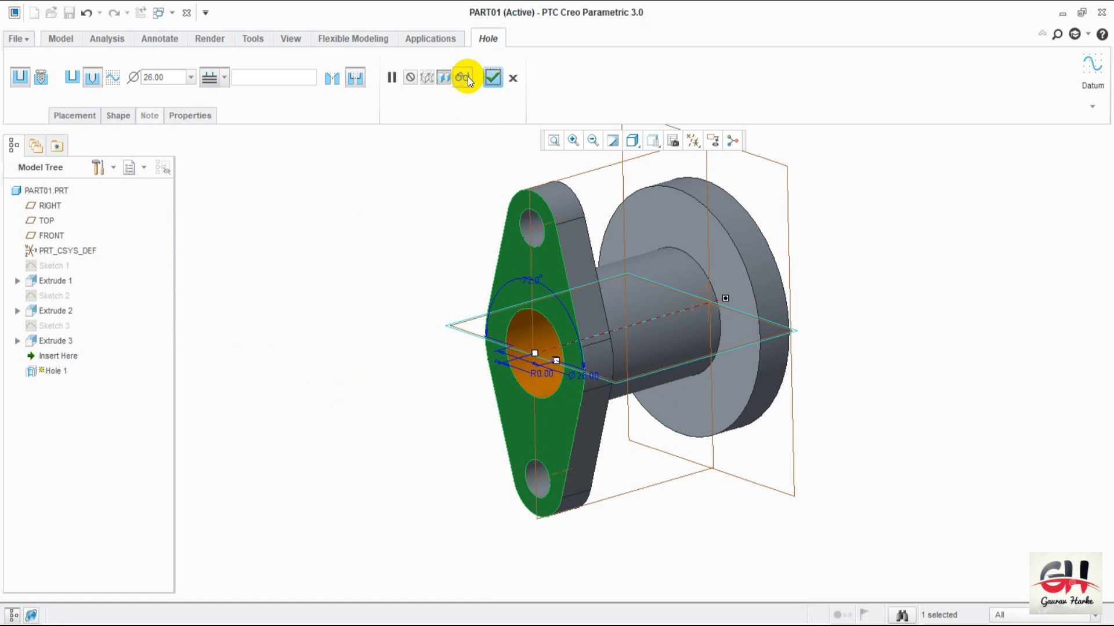
pyautogui.moveTo(441, 230)
pyautogui.mouseDown(button='middle')
pyautogui.moveTo(495, 224)
pyautogui.moveTo(497, 206)
pyautogui.moveTo(482, 203)
pyautogui.moveTo(469, 228)
pyautogui.moveTo(451, 223)
pyautogui.mouseUp(button='middle')
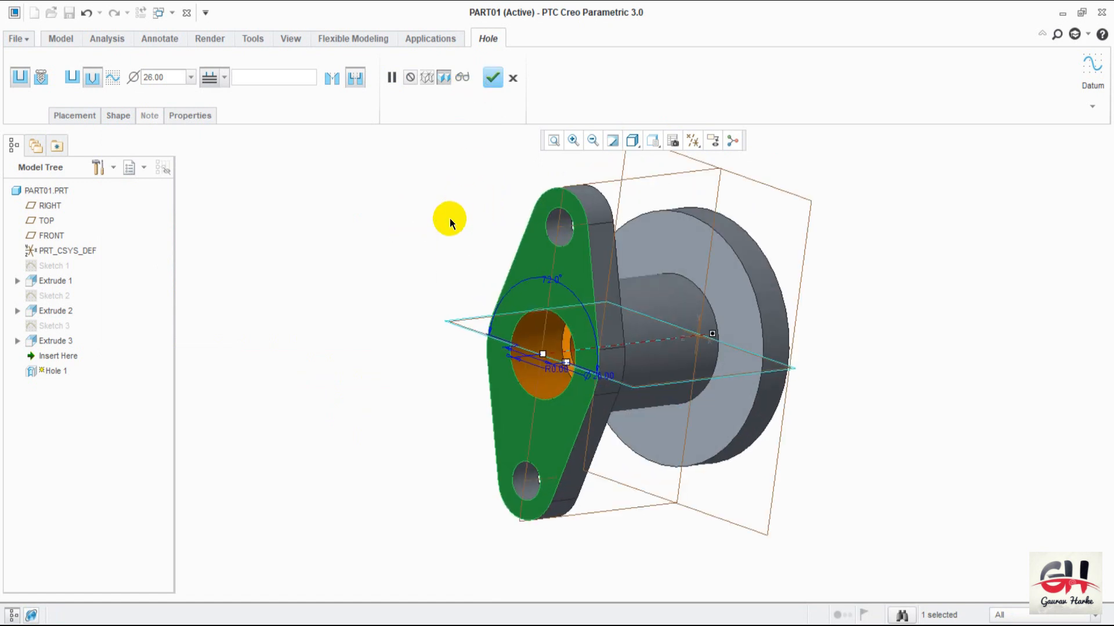
pyautogui.click(493, 82)
# - Start a simple hole on the disc's outer flat face with the Radial placement type
pyautogui.moveTo(393, 293)
pyautogui.mouseDown(button='middle')
pyautogui.moveTo(355, 271)
pyautogui.moveTo(299, 303)
pyautogui.moveTo(324, 311)
pyautogui.moveTo(390, 290)
pyautogui.moveTo(428, 341)
pyautogui.moveTo(435, 298)
pyautogui.moveTo(417, 248)
pyautogui.moveTo(400, 248)
pyautogui.mouseUp(button='middle')
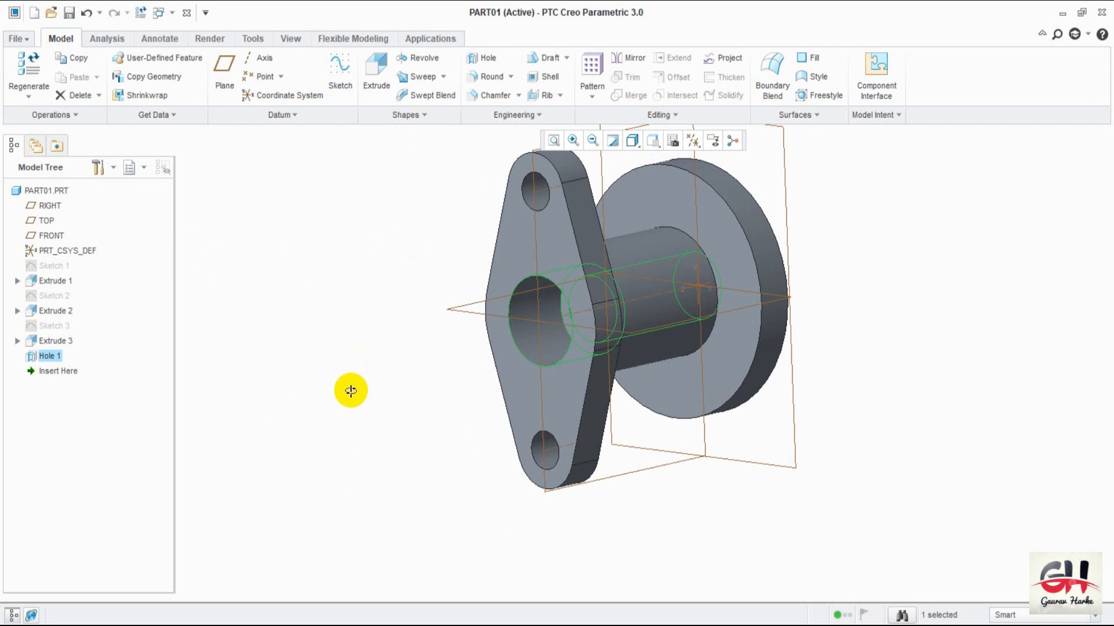
pyautogui.moveTo(380, 302)
pyautogui.mouseDown(button='middle')
pyautogui.moveTo(397, 314)
pyautogui.moveTo(406, 298)
pyautogui.moveTo(330, 273)
pyautogui.moveTo(419, 266)
pyautogui.mouseUp(button='middle')
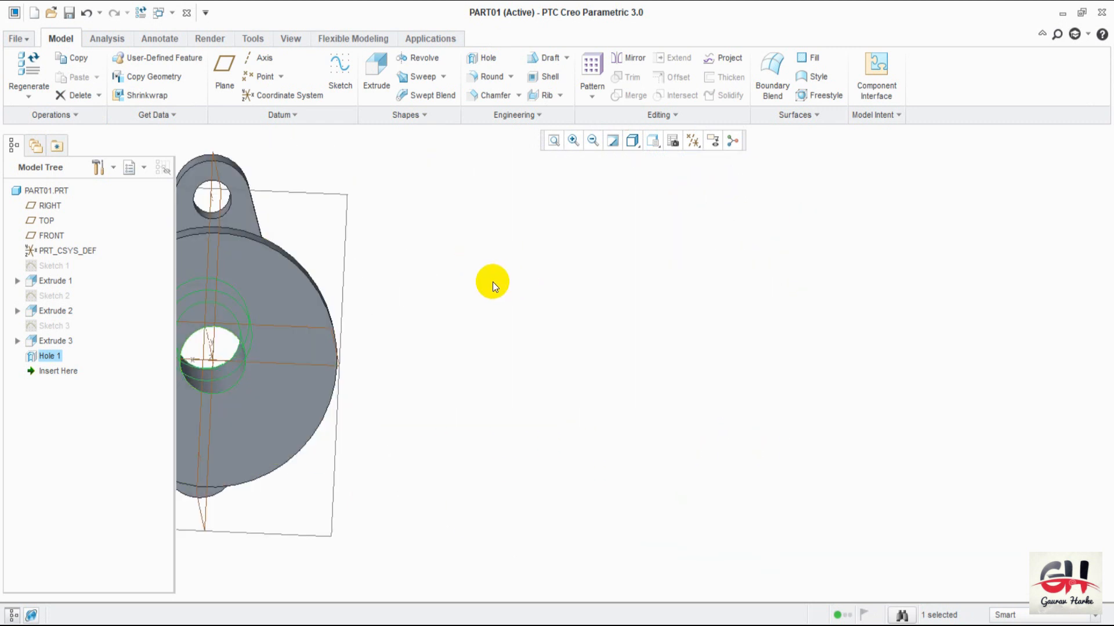
pyautogui.keyDown('shift'); pyautogui.moveTo(492, 281); pyautogui.dragTo(1080, 263, button='middle'); pyautogui.keyUp('shift')
pyautogui.moveTo(922, 257)
pyautogui.mouseDown(button='middle')
pyautogui.moveTo(858, 258)
pyautogui.moveTo(898, 278)
pyautogui.moveTo(898, 263)
pyautogui.moveTo(887, 256)
pyautogui.moveTo(905, 338)
pyautogui.mouseUp(button='middle')
pyautogui.moveTo(807, 207); pyautogui.dragTo(813, 238, button='middle')
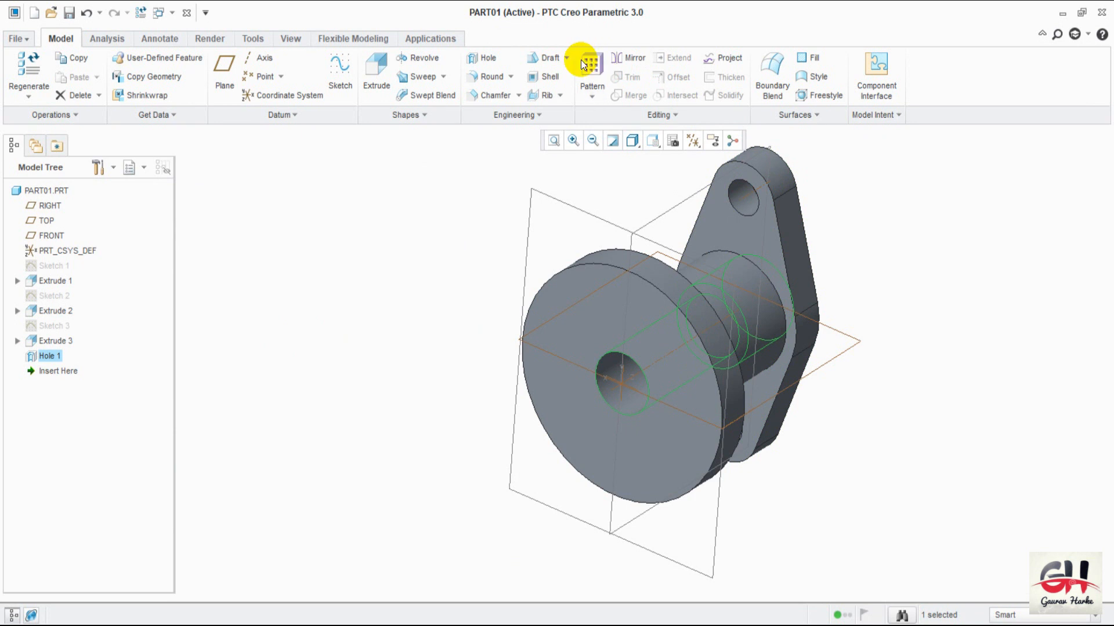
pyautogui.click(488, 61)
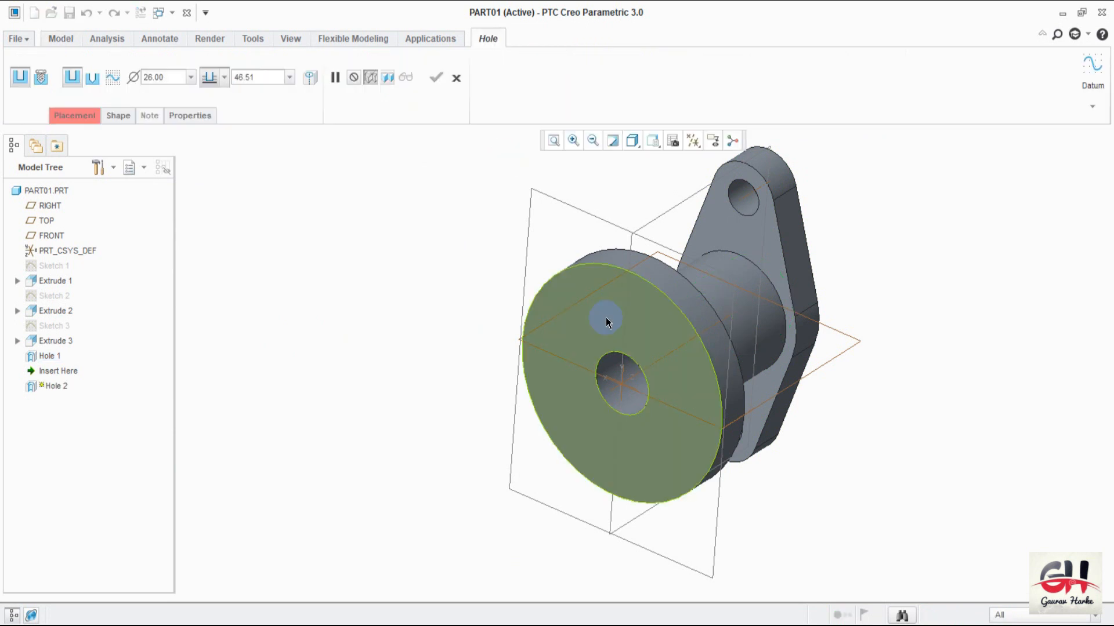
pyautogui.click(605, 318)
pyautogui.click(91, 120)
pyautogui.click(144, 198)
pyautogui.click(130, 228)
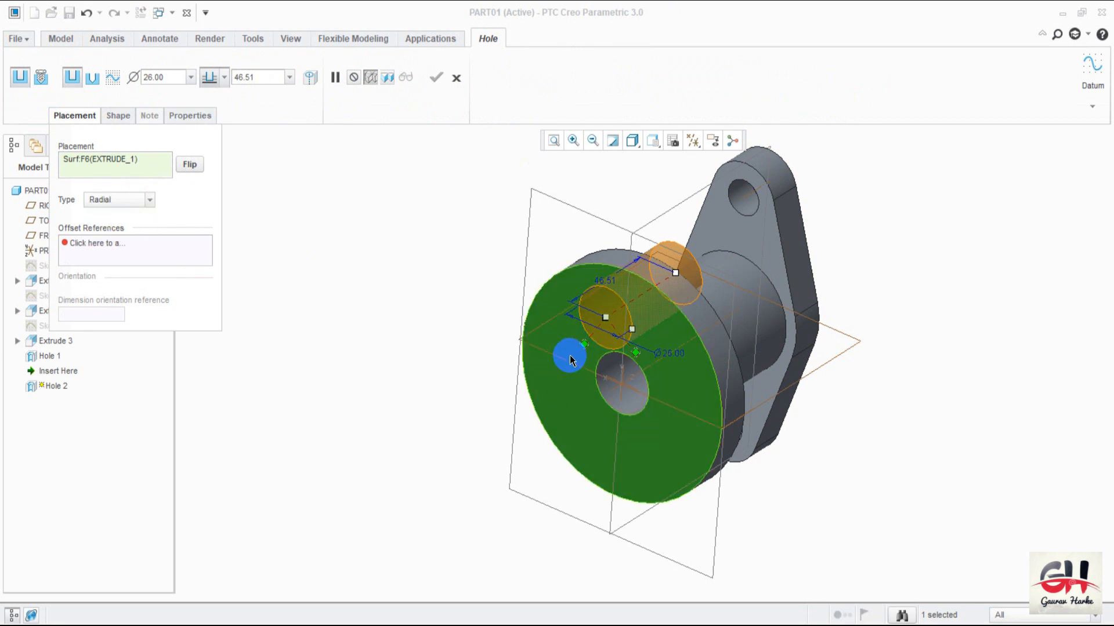
# - Reference the new hole to the TOP plane and axis A_1, and set its radial offset to 35
pyautogui.click(553, 363)
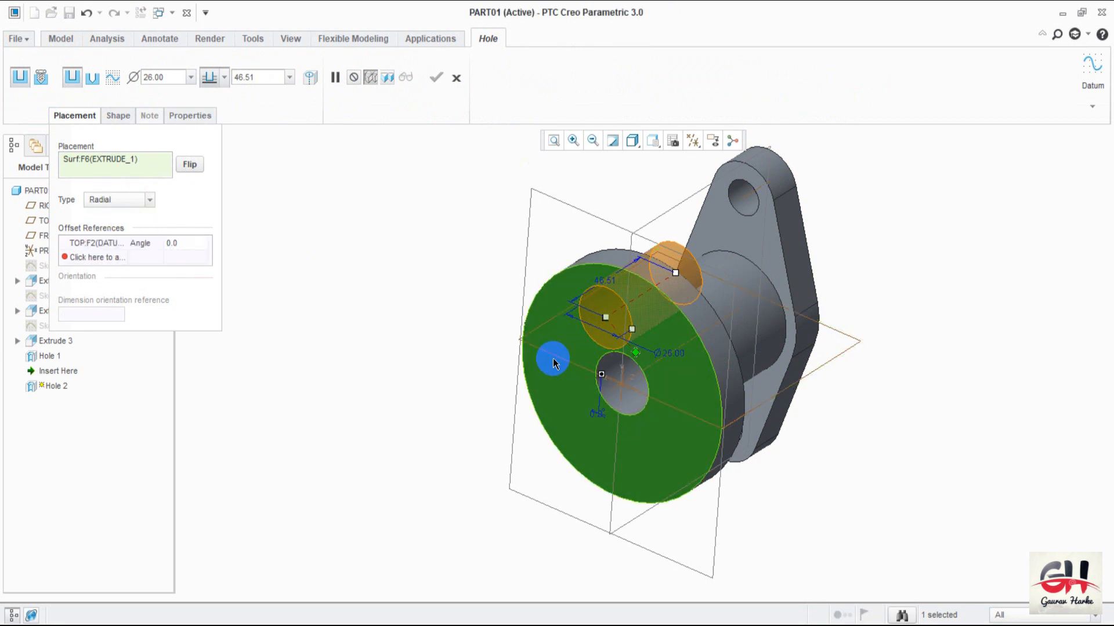
pyautogui.moveTo(636, 350); pyautogui.dragTo(621, 383)
pyautogui.doubleClick(617, 442)
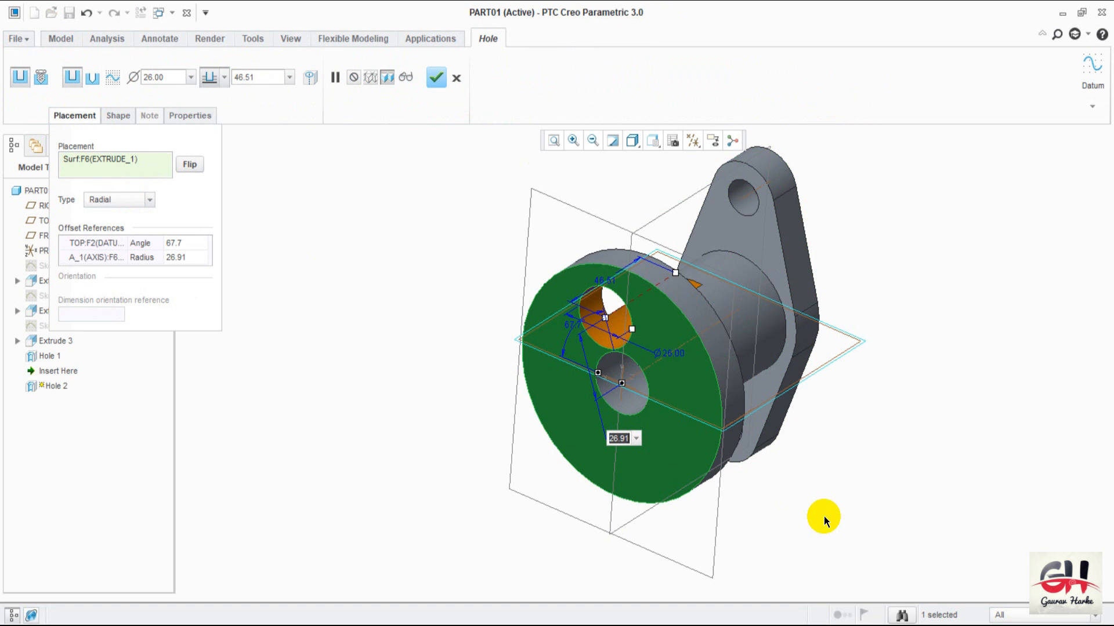
pyautogui.write('35')
pyautogui.press('Return')
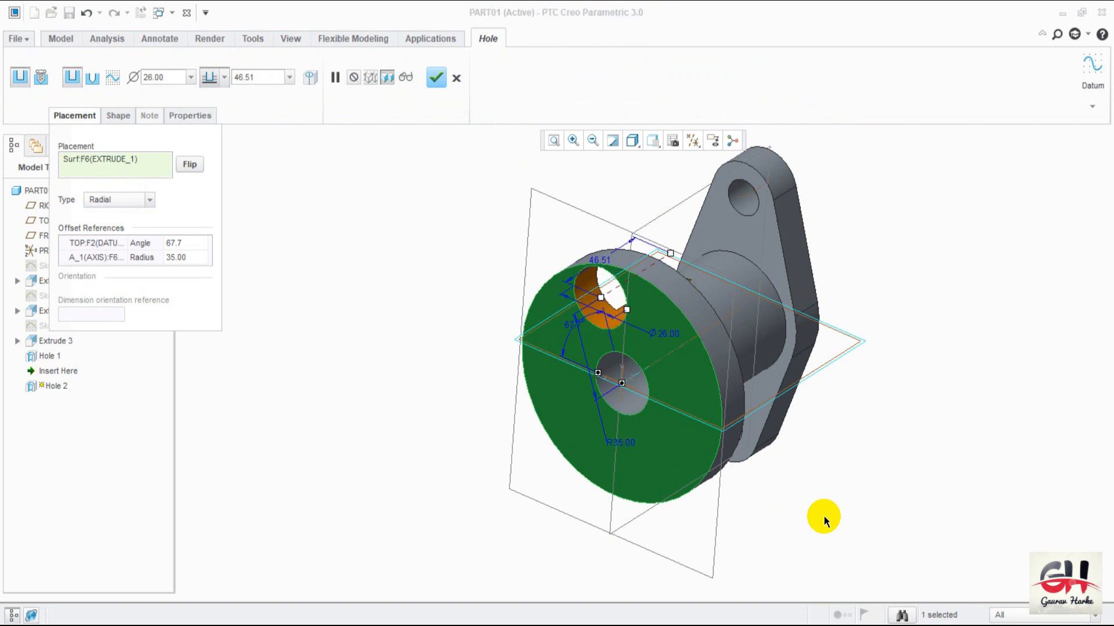
# - Set the disc hole's depth to 15 and its diameter to 10
pyautogui.doubleClick(605, 260)
pyautogui.write('1')
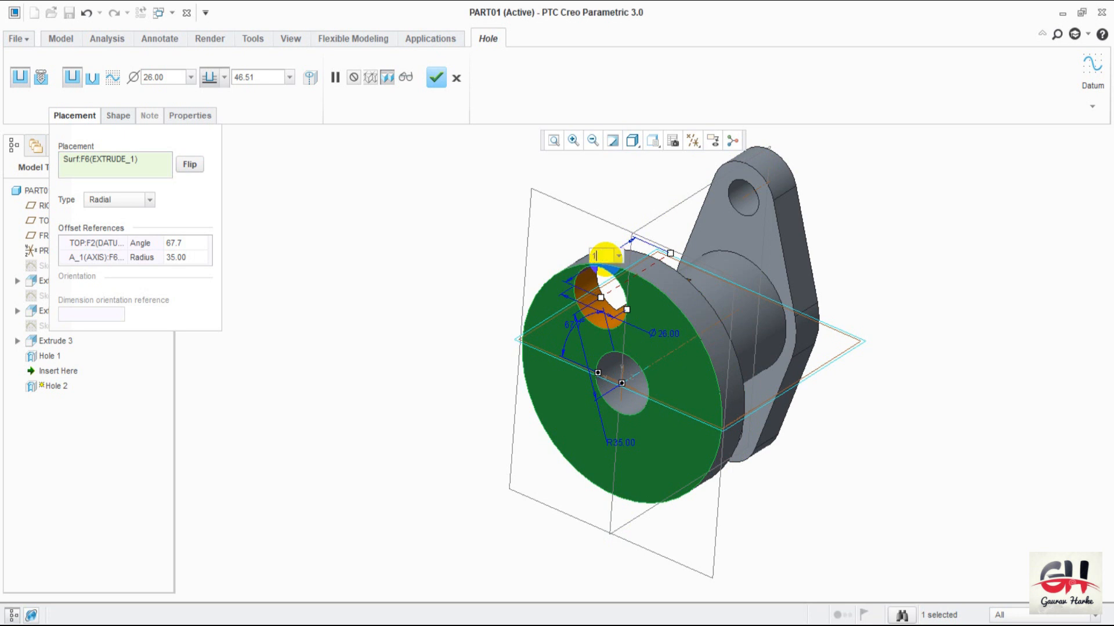
pyautogui.write('5')
pyautogui.press('Return')
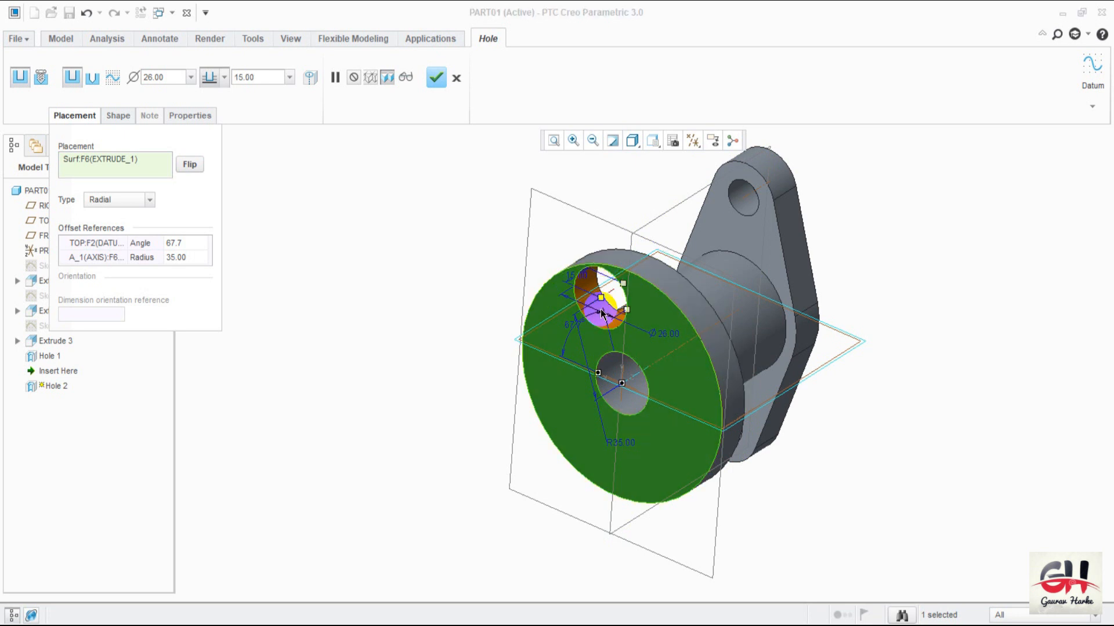
pyautogui.doubleClick(676, 334)
pyautogui.doubleClick(676, 335)
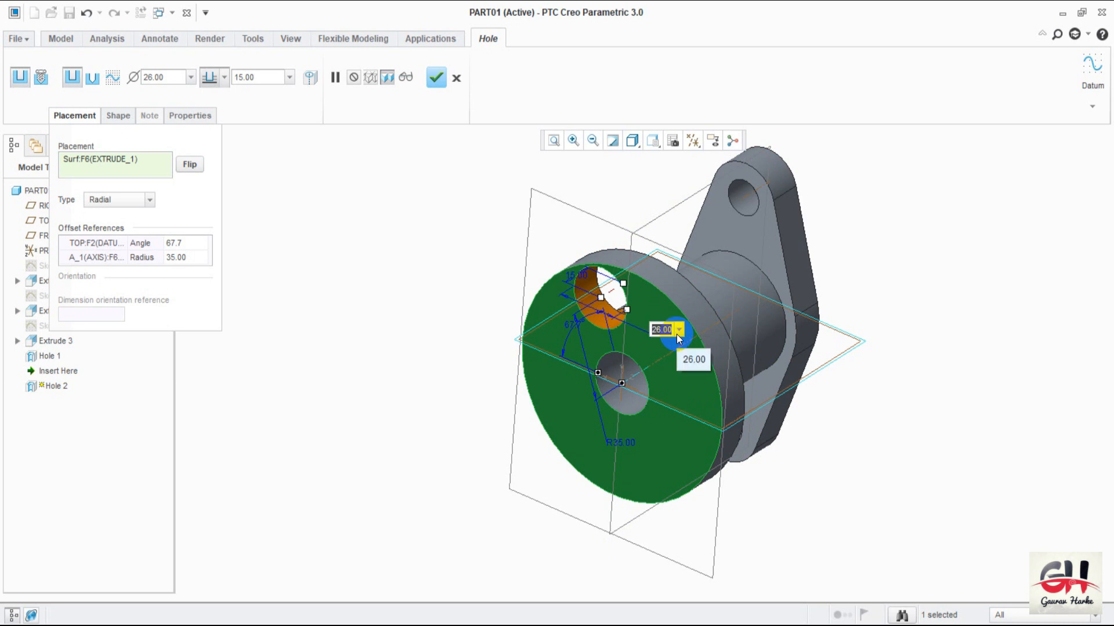
pyautogui.write('10')
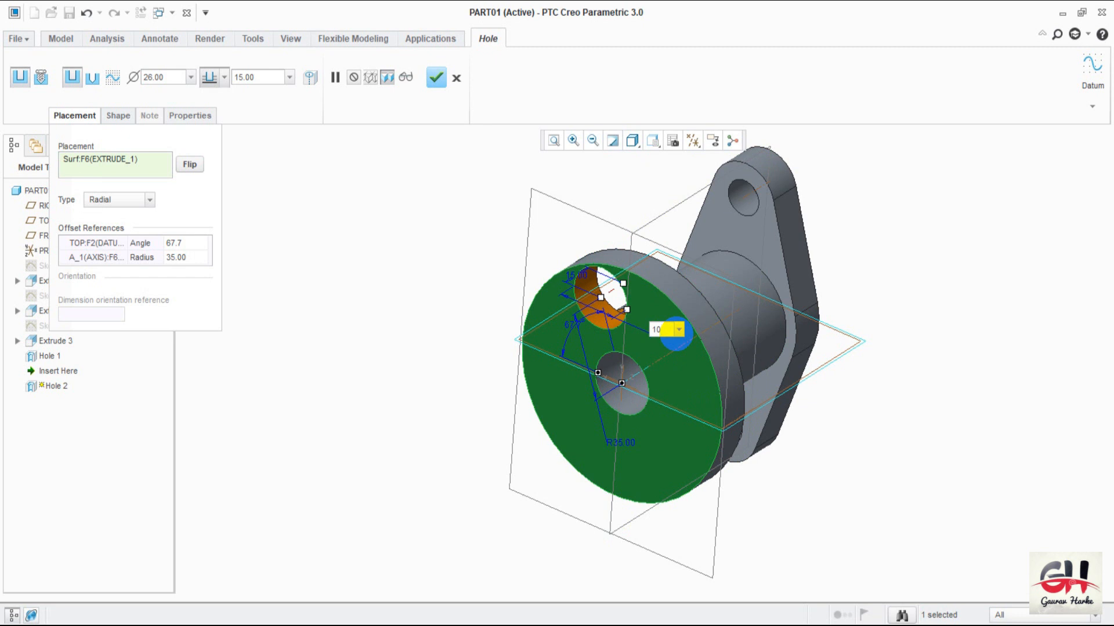
pyautogui.press('Return')
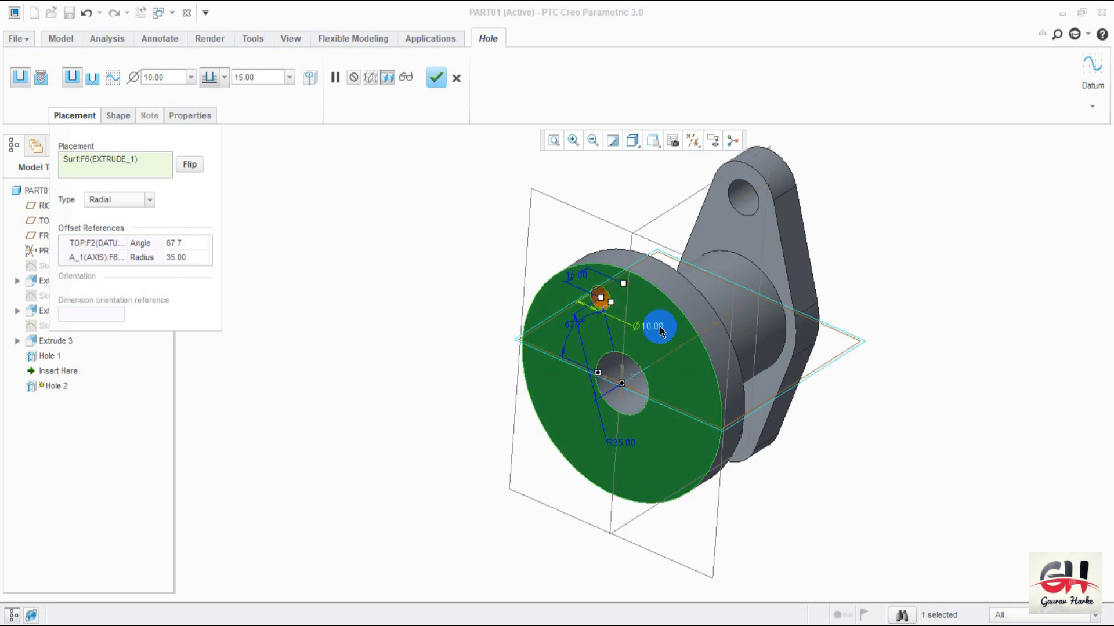
# - Set the disc hole's angle from the TOP plane to 45 degrees and create the hole
pyautogui.doubleClick(571, 323)
pyautogui.write('45')
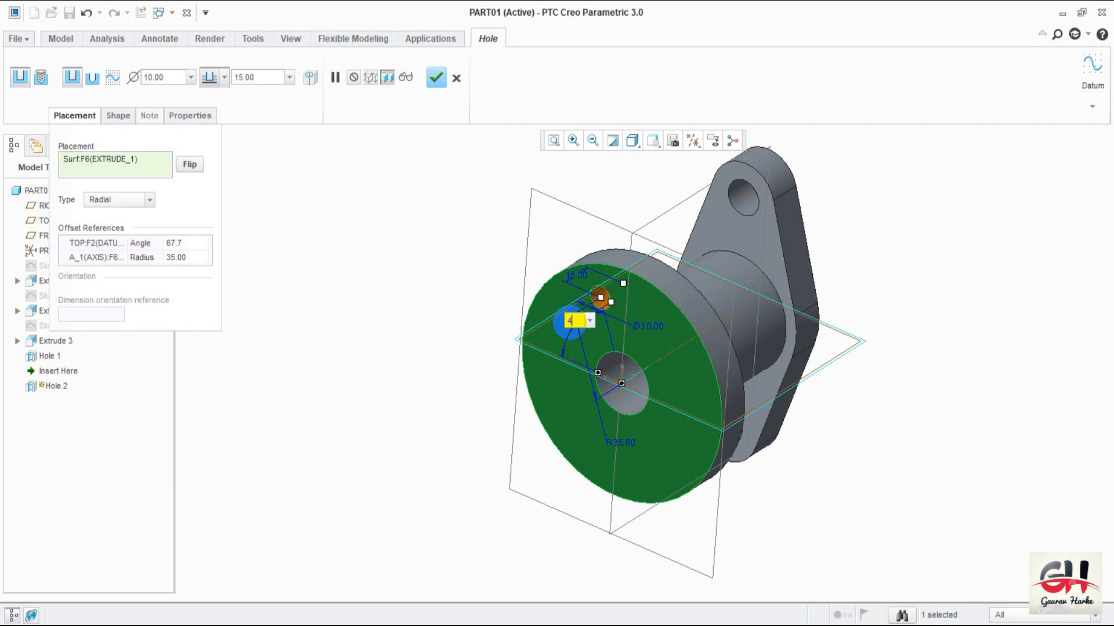
pyautogui.press('Return')
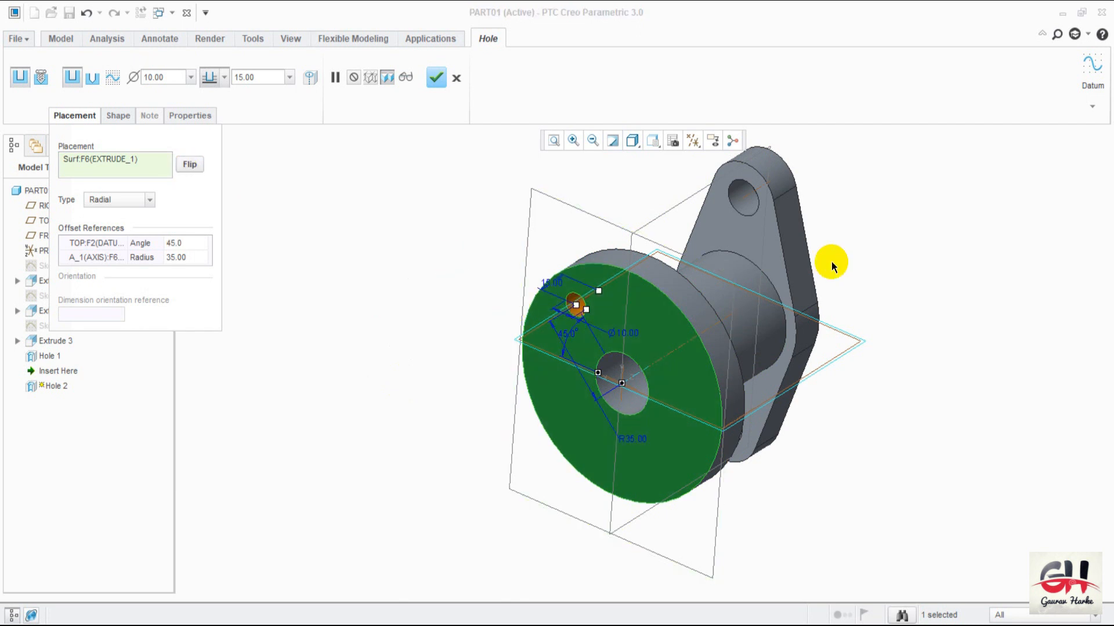
pyautogui.click(436, 79)
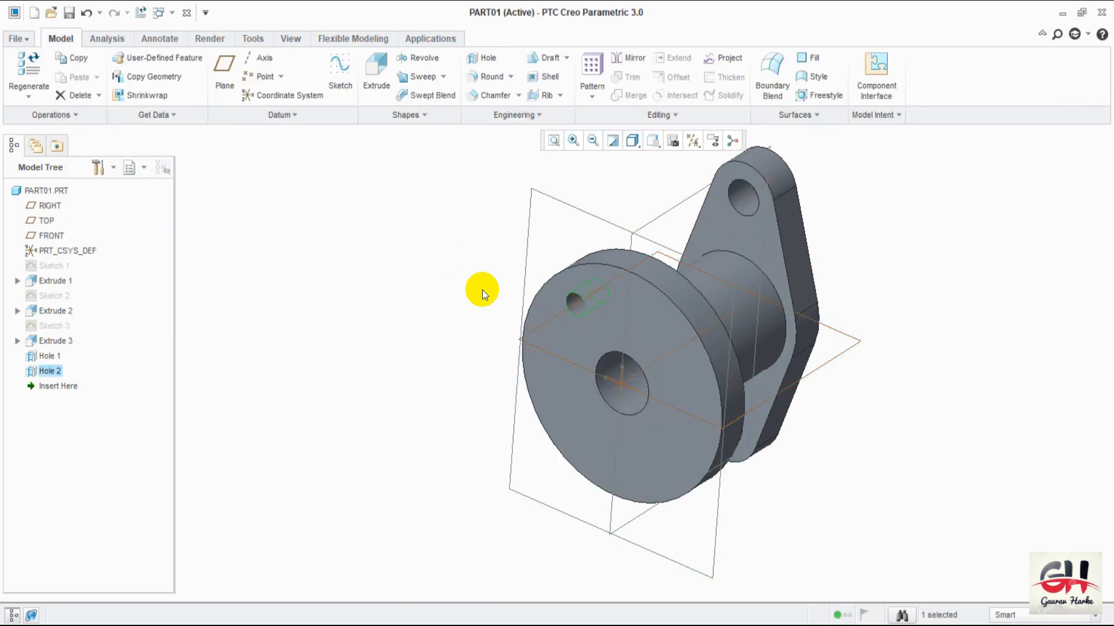
# - Start an Axis pattern of the 10-diameter disc hole around the disc's central axis
pyautogui.moveTo(468, 382)
pyautogui.mouseDown(button='middle')
pyautogui.moveTo(474, 364)
pyautogui.moveTo(481, 378)
pyautogui.moveTo(466, 374)
pyautogui.moveTo(488, 335)
pyautogui.moveTo(403, 392)
pyautogui.mouseUp(button='middle')
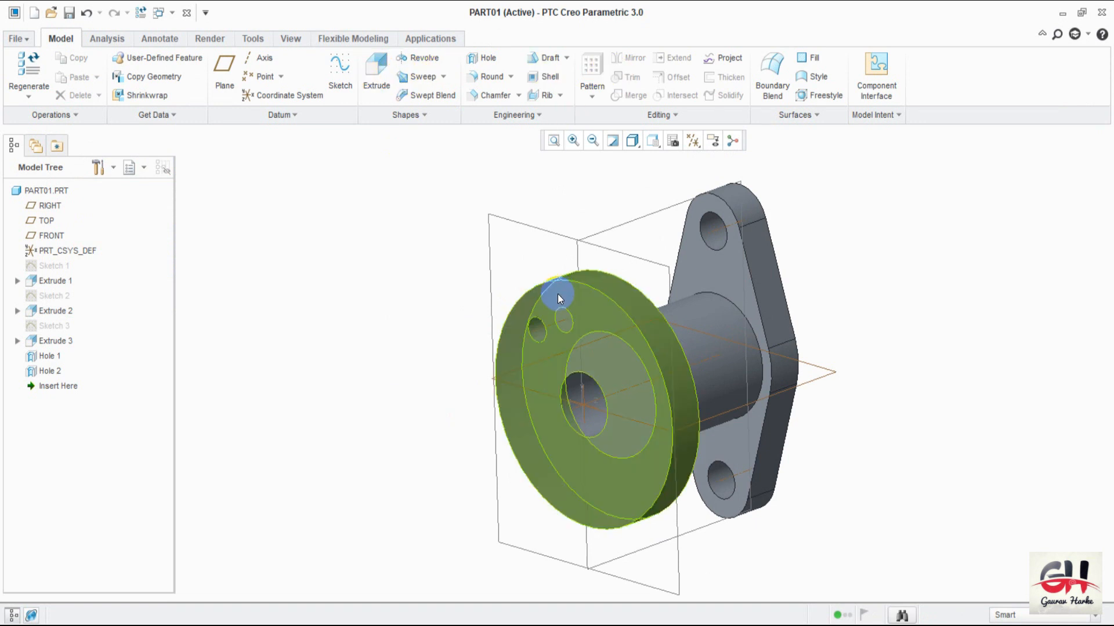
pyautogui.click(537, 326)
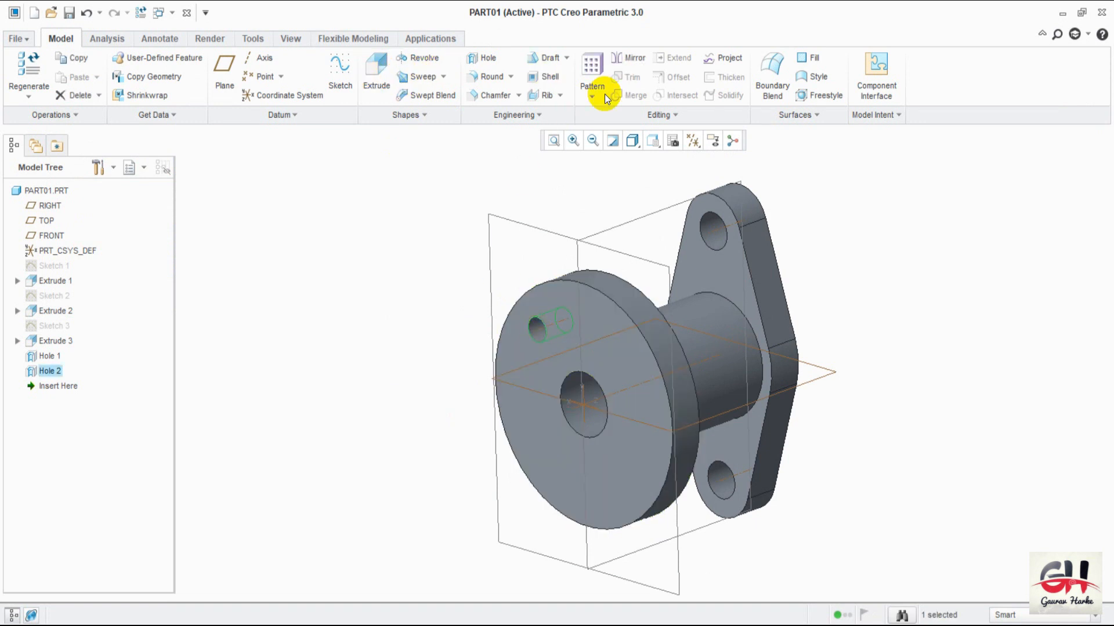
pyautogui.click(593, 67)
pyautogui.click(56, 76)
pyautogui.click(41, 114)
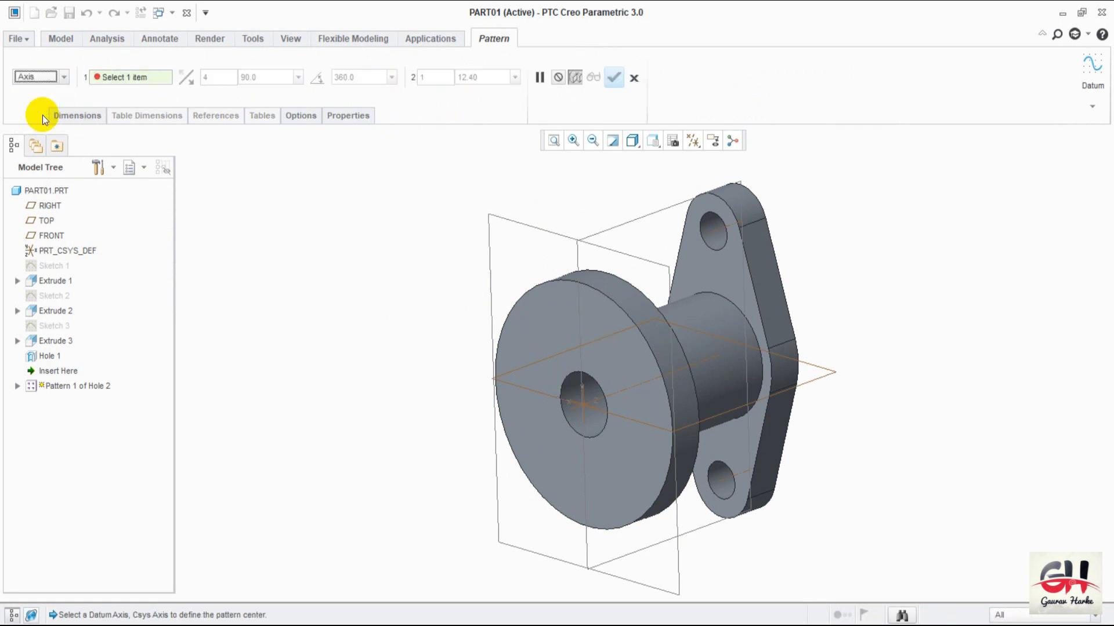
pyautogui.click(622, 391)
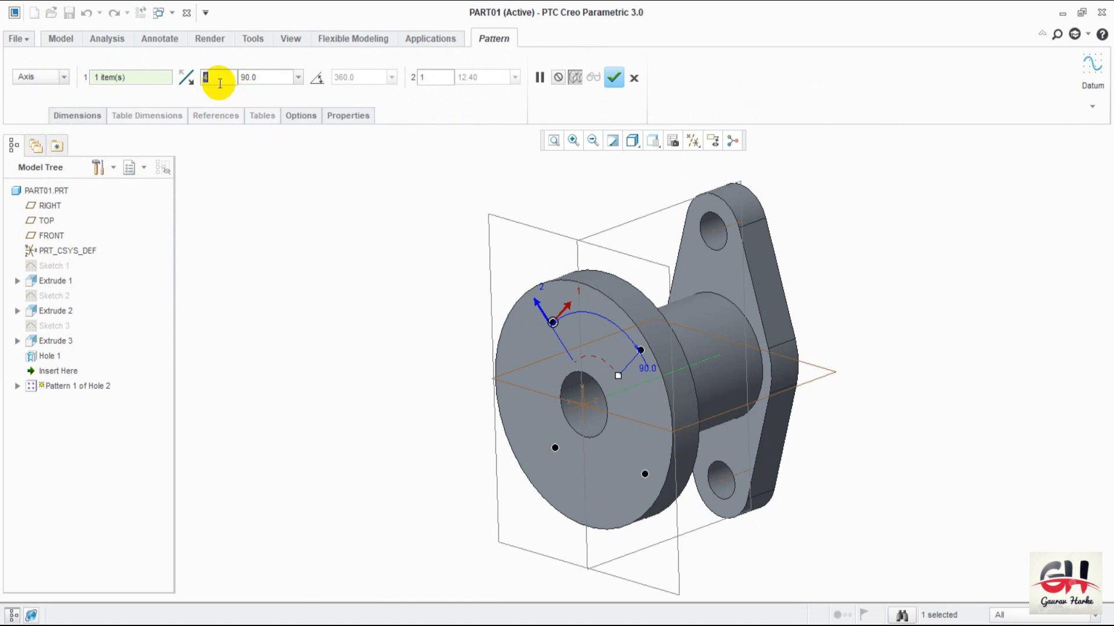
# - Set the pattern to 6 members spaced 60 degrees apart and create it
pyautogui.write('6')
pyautogui.click(272, 77)
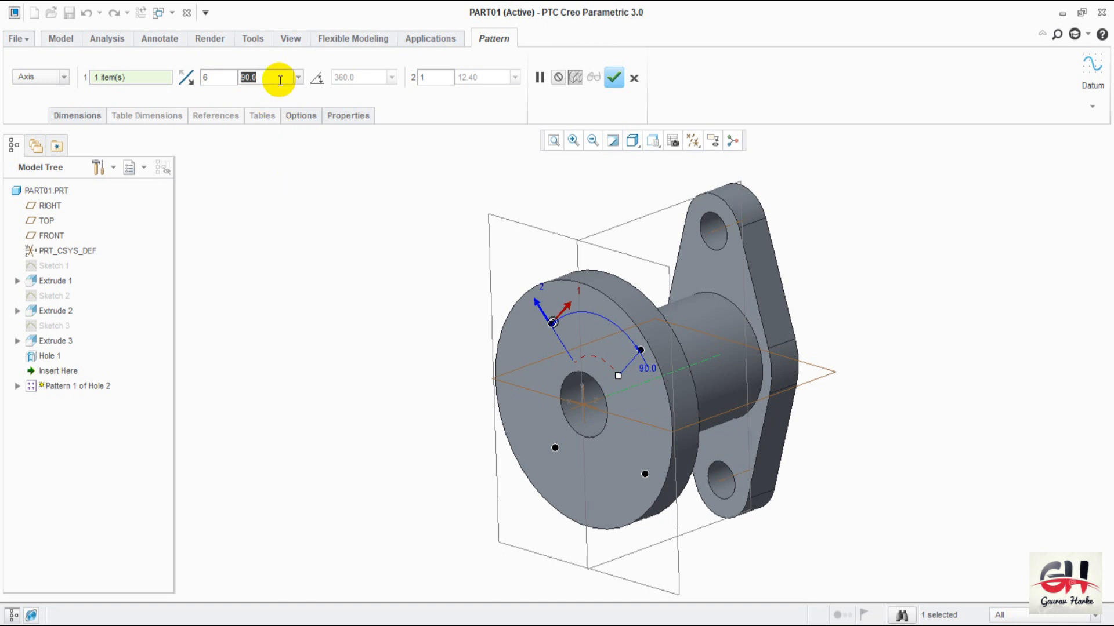
pyautogui.write('60')
pyautogui.press('Return')
pyautogui.moveTo(361, 315)
pyautogui.mouseDown(button='middle')
pyautogui.moveTo(386, 329)
pyautogui.moveTo(412, 323)
pyautogui.moveTo(402, 324)
pyautogui.mouseUp(button='middle')
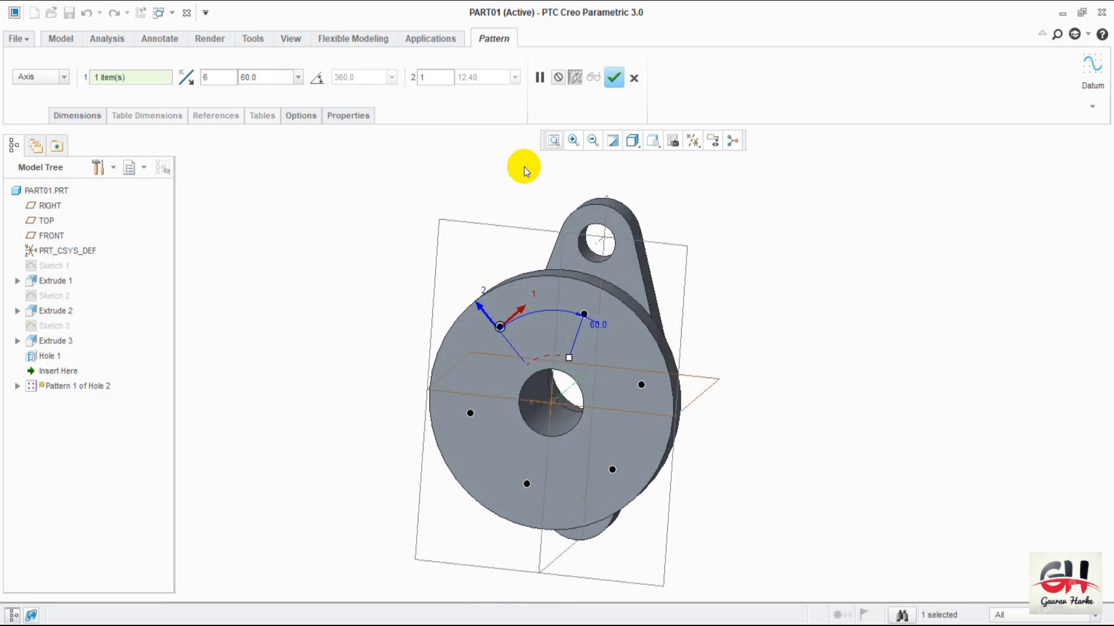
pyautogui.click(610, 77)
# - Reorient the part to a saved view orientation
pyautogui.moveTo(767, 371)
pyautogui.mouseDown(button='middle')
pyautogui.moveTo(671, 329)
pyautogui.moveTo(603, 331)
pyautogui.moveTo(540, 299)
pyautogui.mouseUp(button='middle')
pyautogui.click(632, 141)
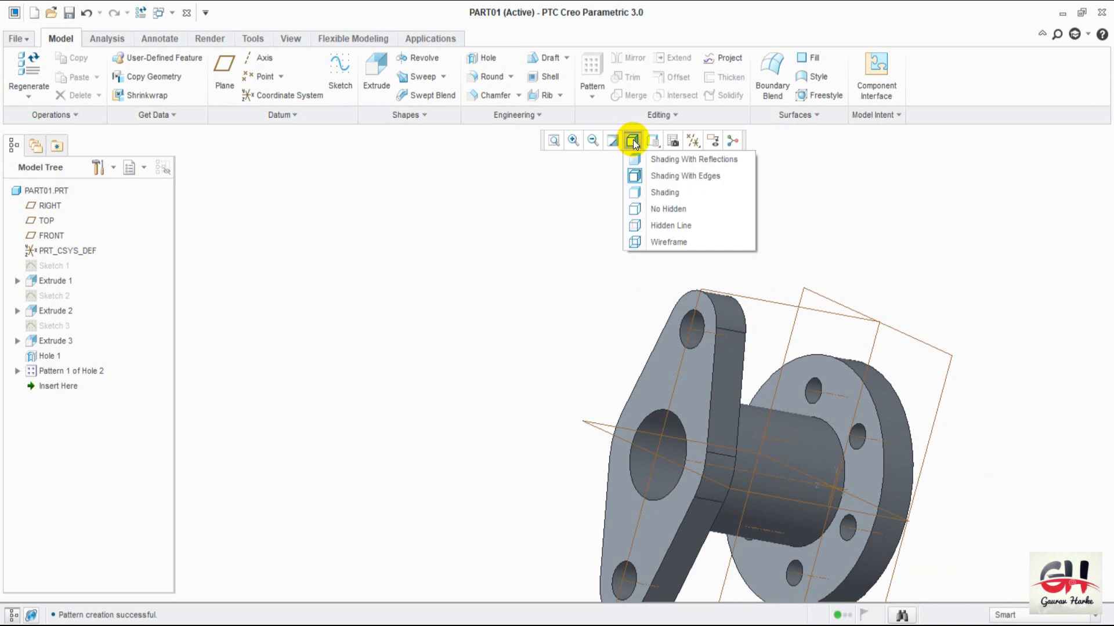
pyautogui.click(653, 141)
pyautogui.click(653, 142)
pyautogui.click(675, 171)
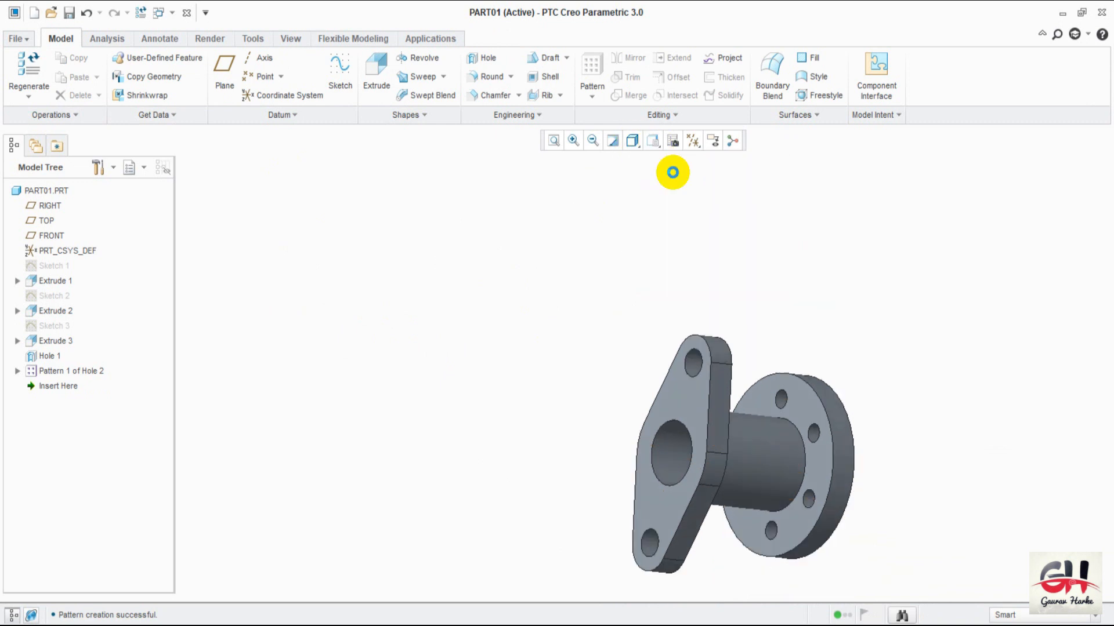